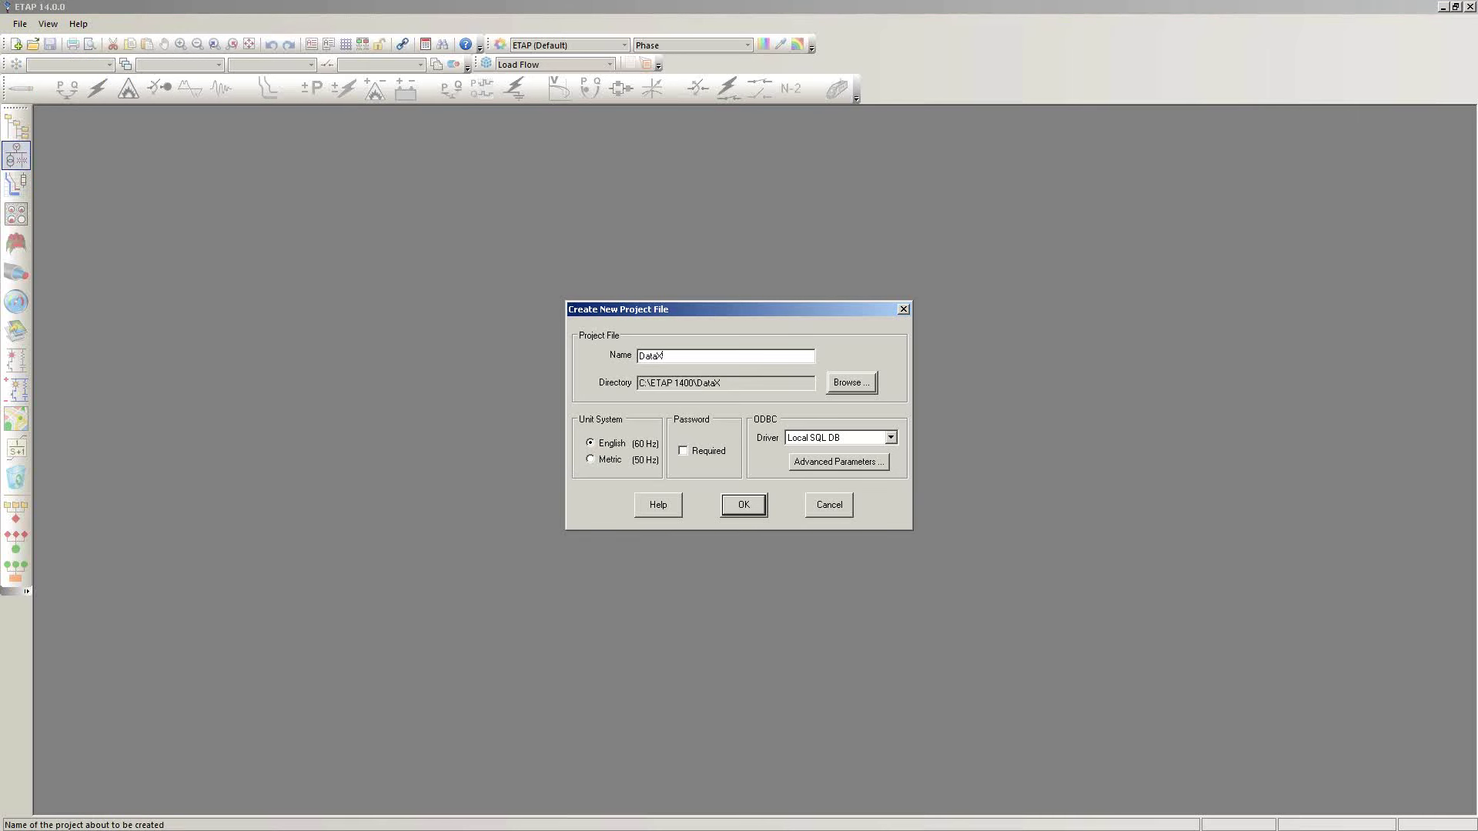
# - Finish naming the project DataXchanghe, create it and accept the user information
pyautogui.write('hanghel')
pyautogui.click(737, 505)
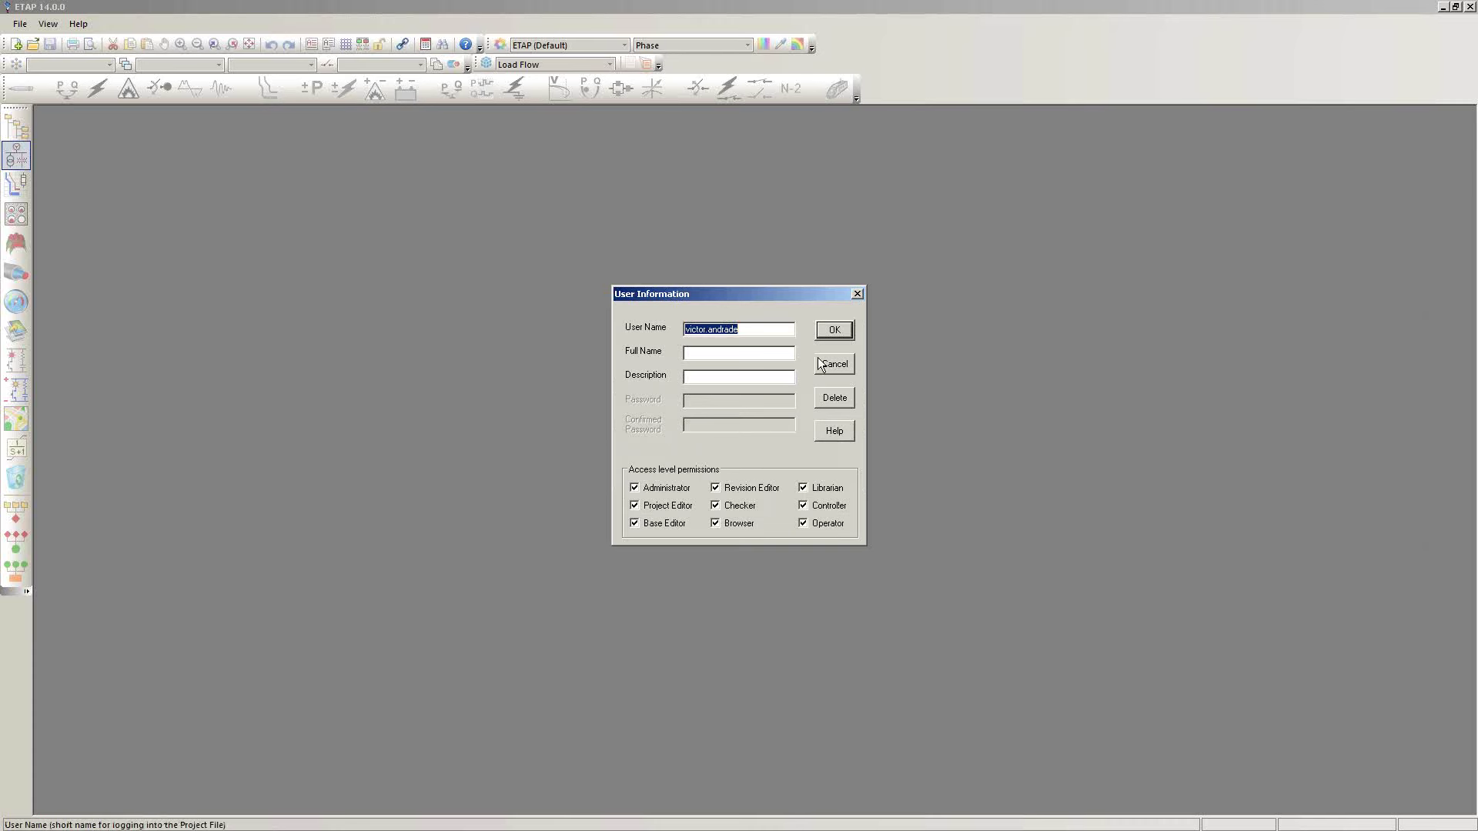
pyautogui.click(831, 333)
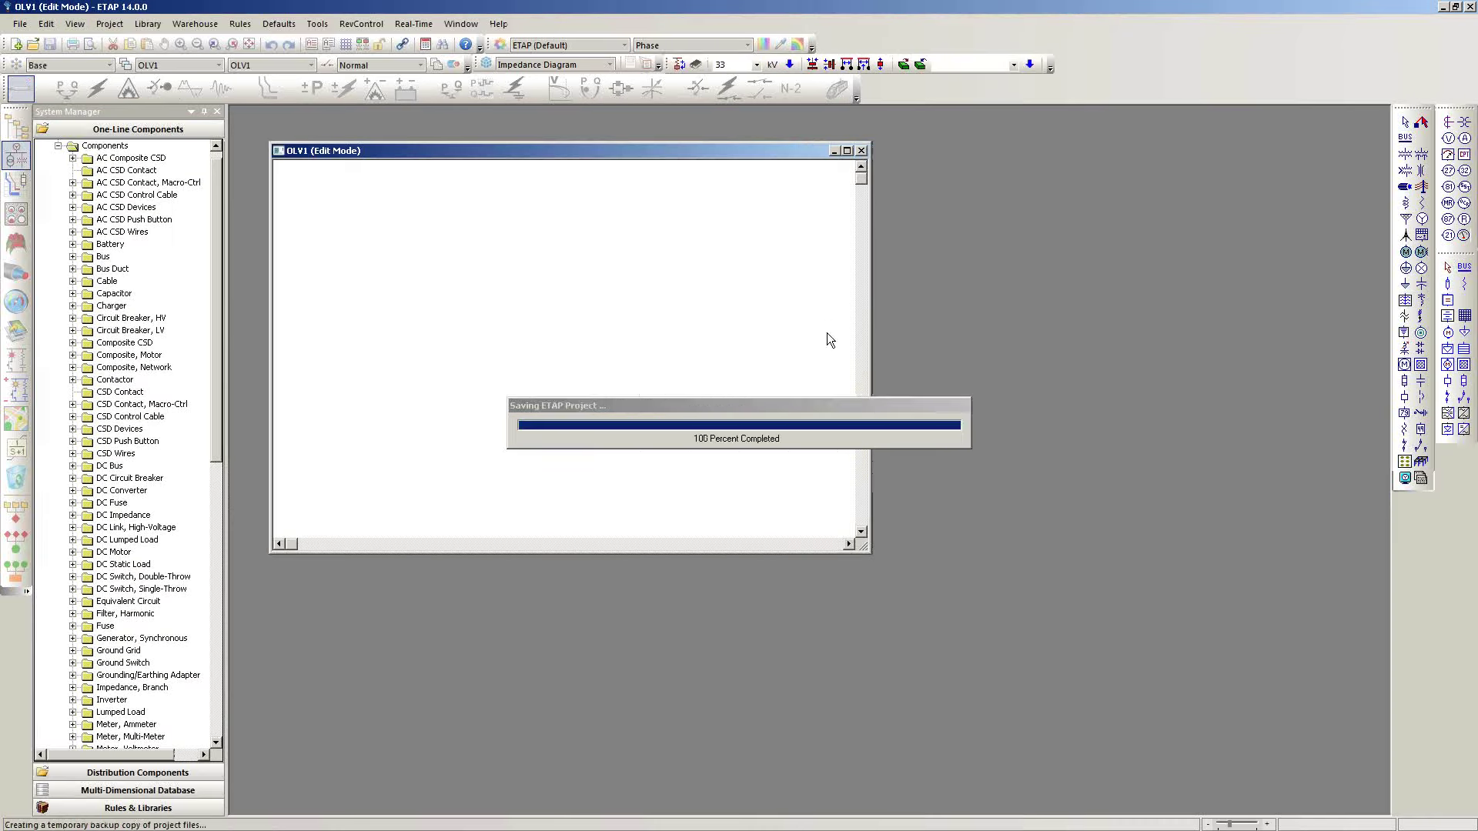
# - Enlarge and reposition the empty OLV1 one-line diagram window
pyautogui.moveTo(863, 533); pyautogui.dragTo(1115, 714)
pyautogui.moveTo(722, 146); pyautogui.dragTo(713, 140)
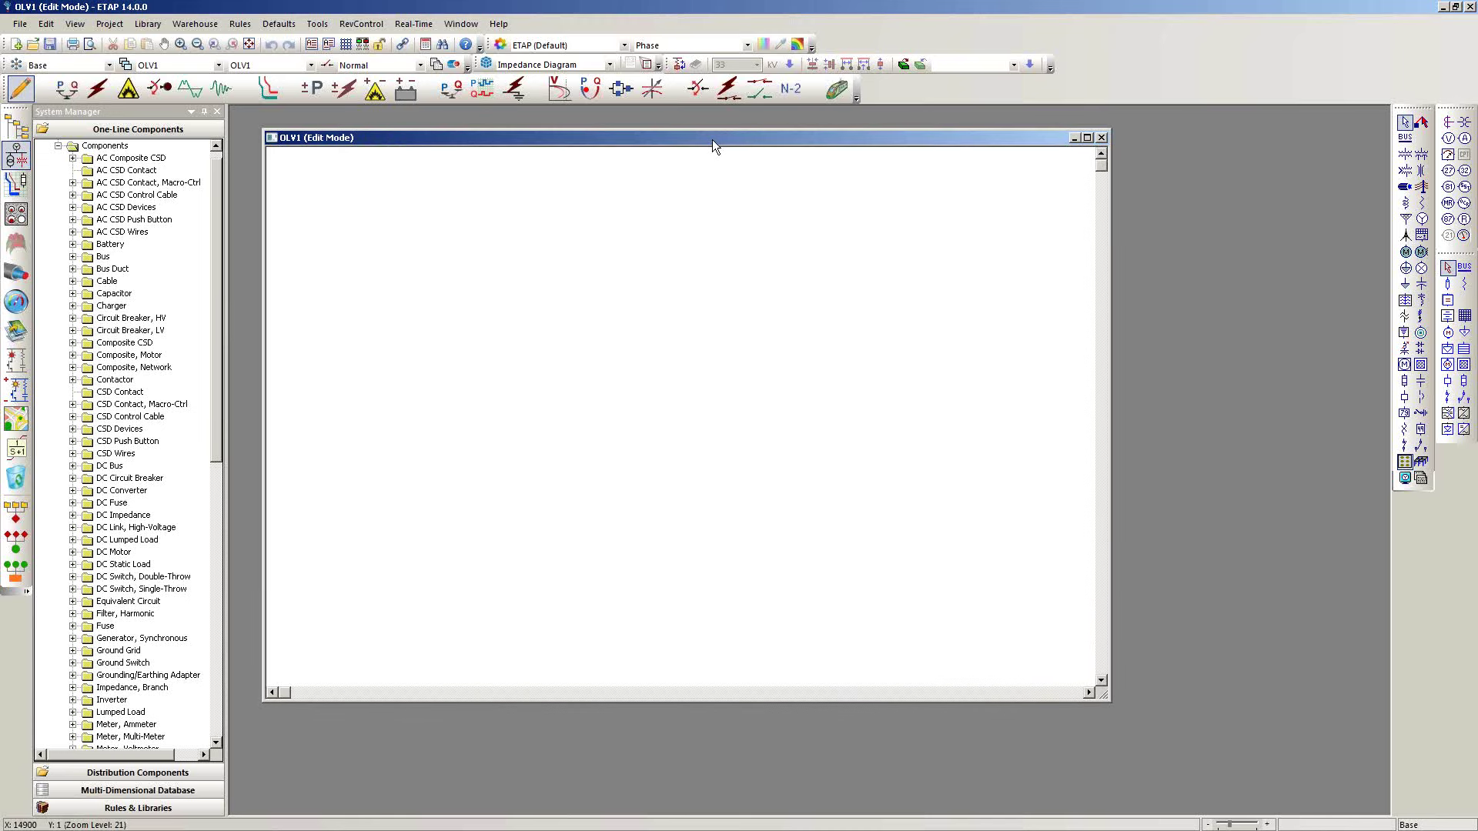
pyautogui.click(17, 22)
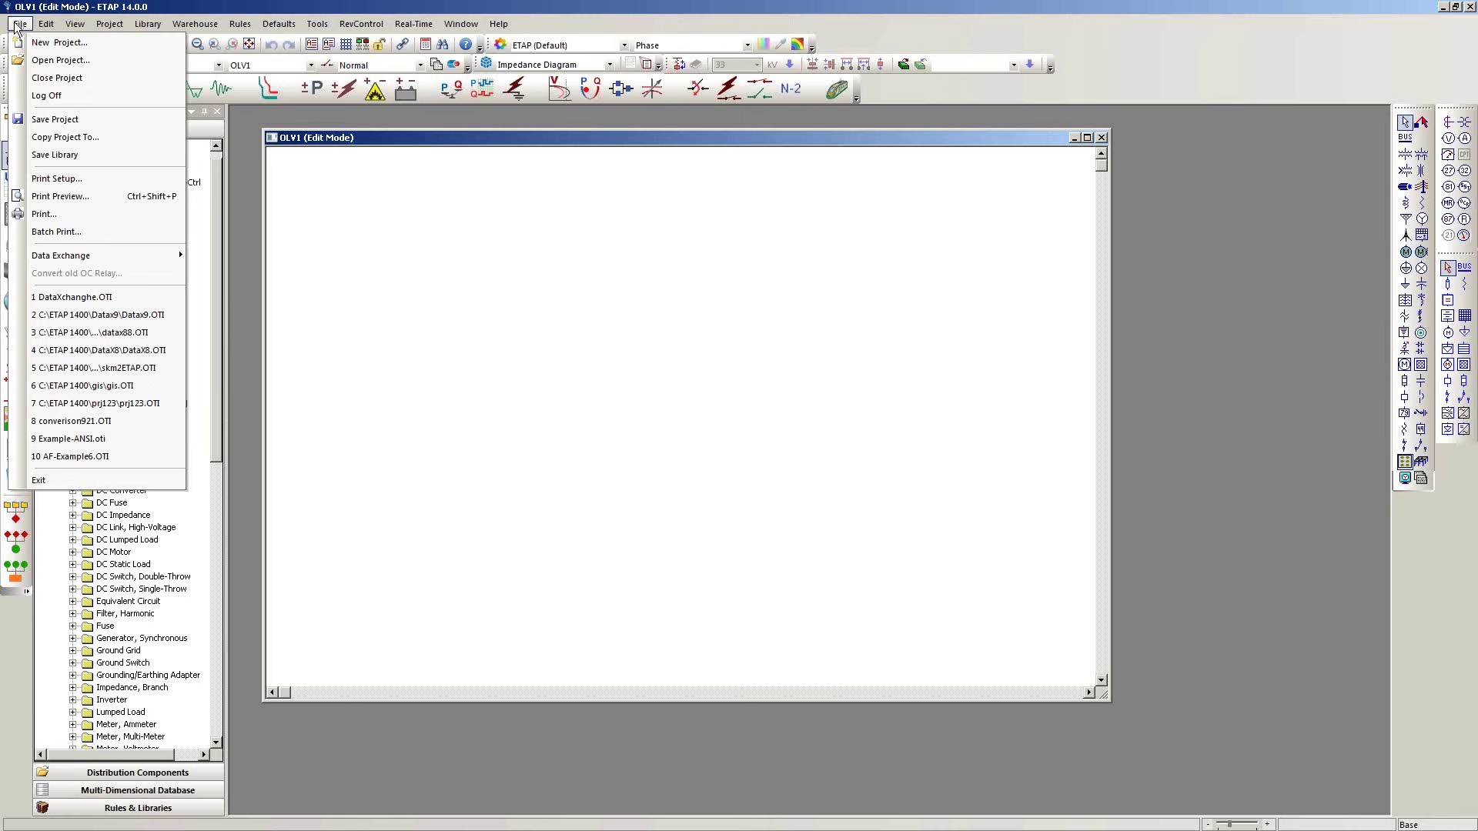
# - Start a PTW32 7.0 import via File > Data Exchange > Import SKM Project
pyautogui.moveTo(100, 254)
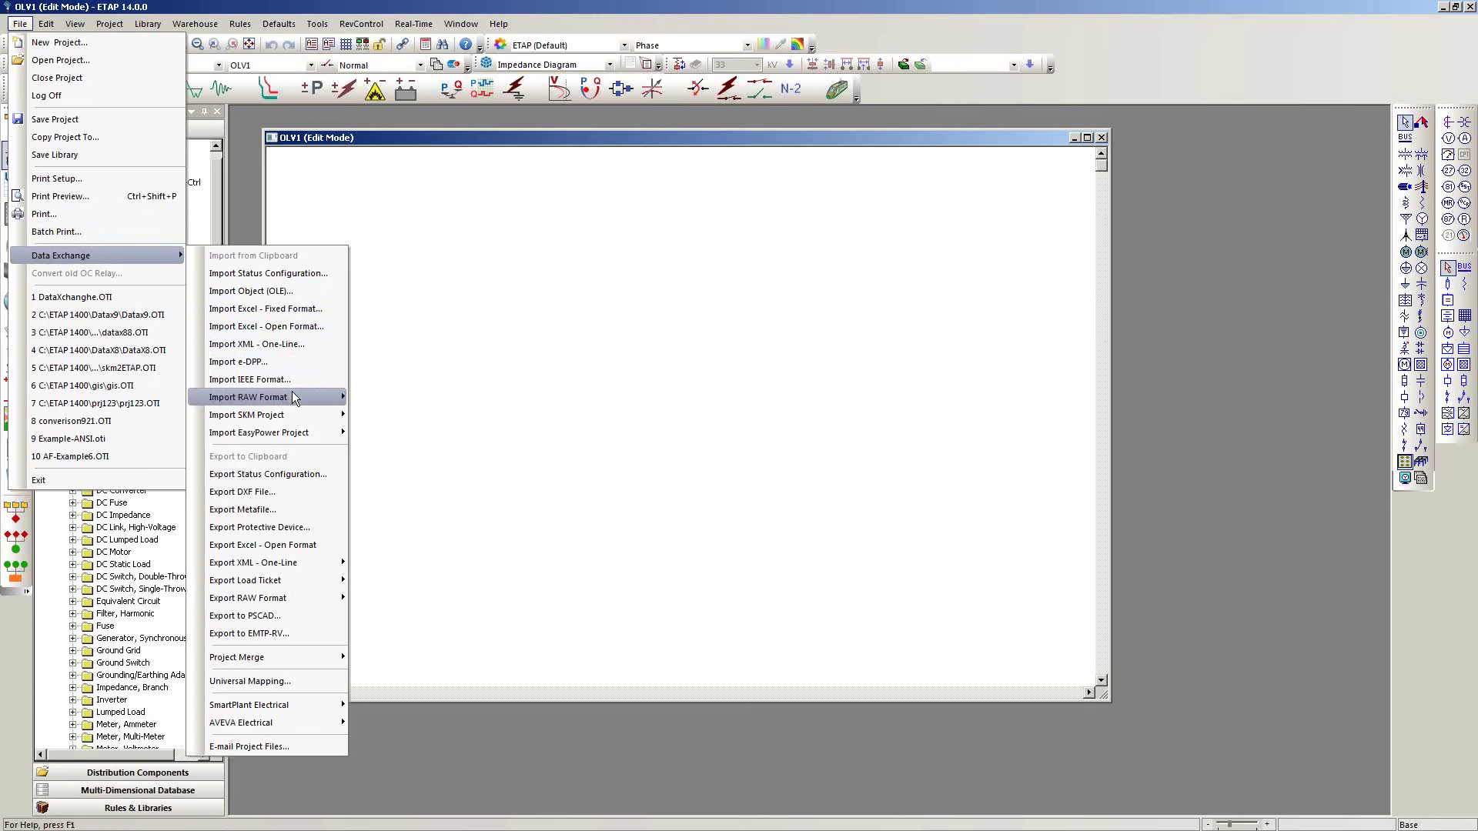
pyautogui.moveTo(293, 397)
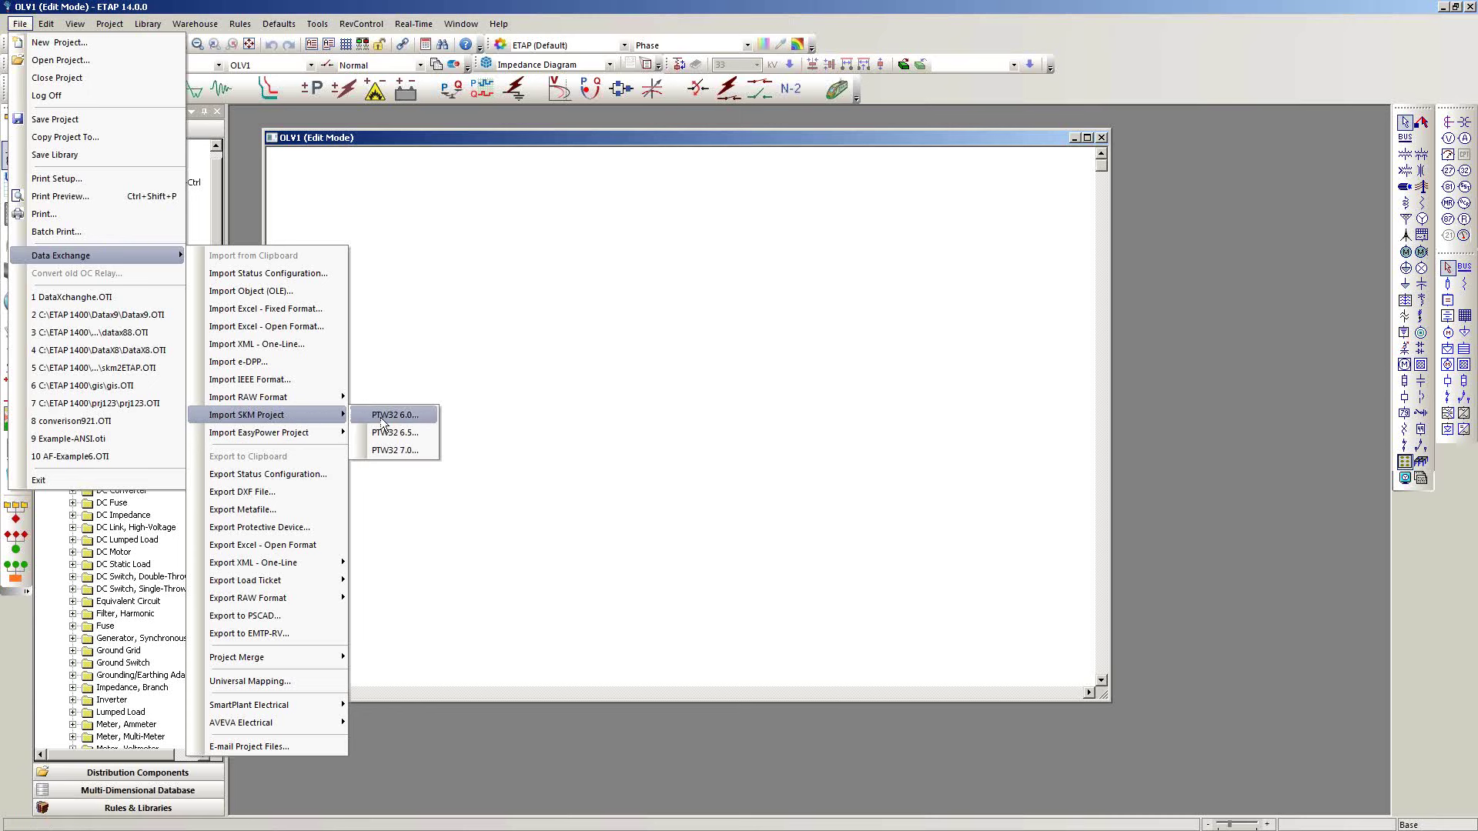
pyautogui.click(427, 451)
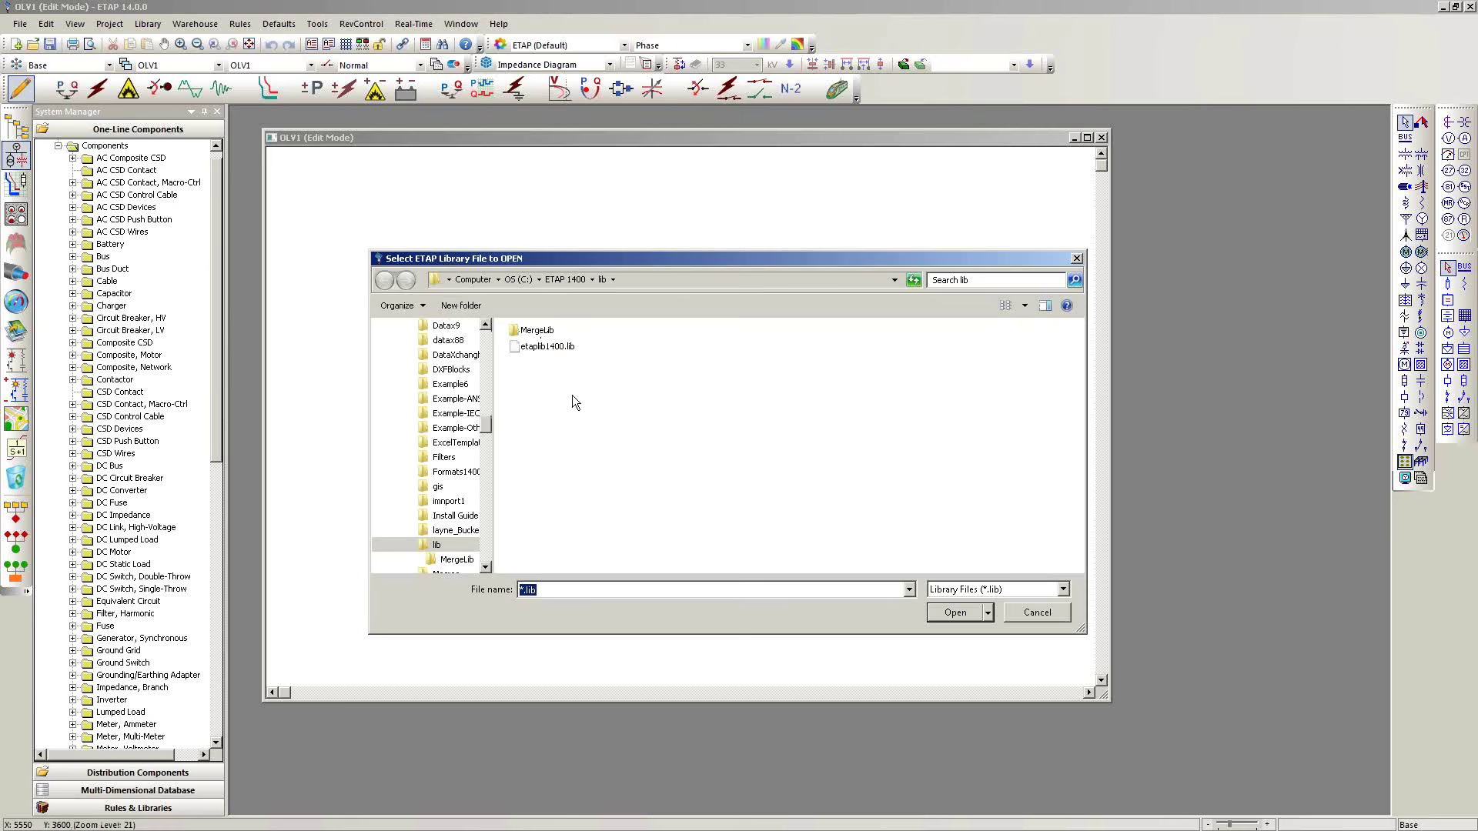
# - Pick etaplib1400.lib as the ETAP library file for the SKM import
pyautogui.click(563, 346)
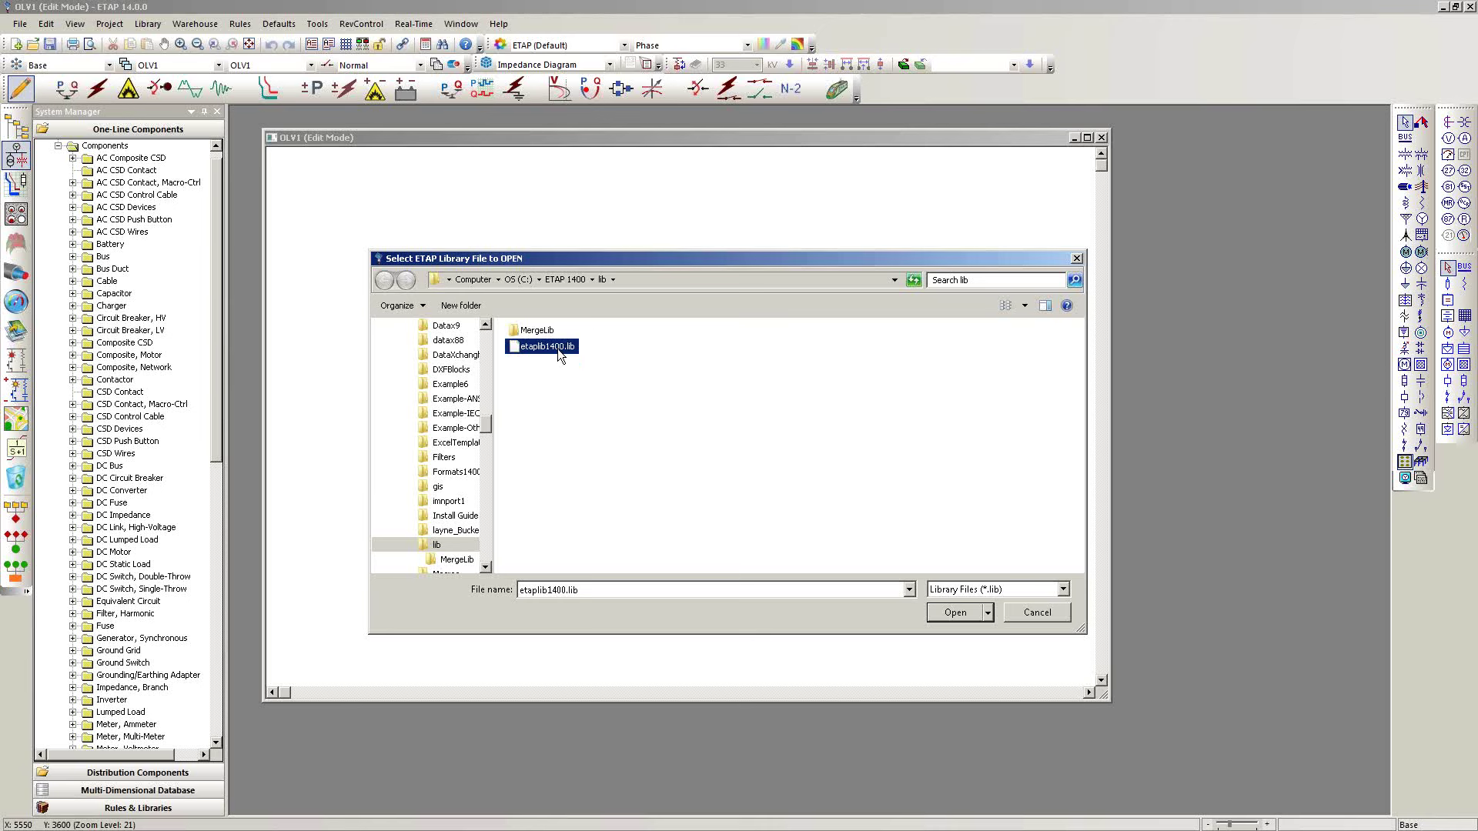
pyautogui.click(713, 477)
# - Confirm the library, then load C:\_DATAX_Ex\DPrj\DEMO.prj as the SKM project file
pyautogui.click(946, 615)
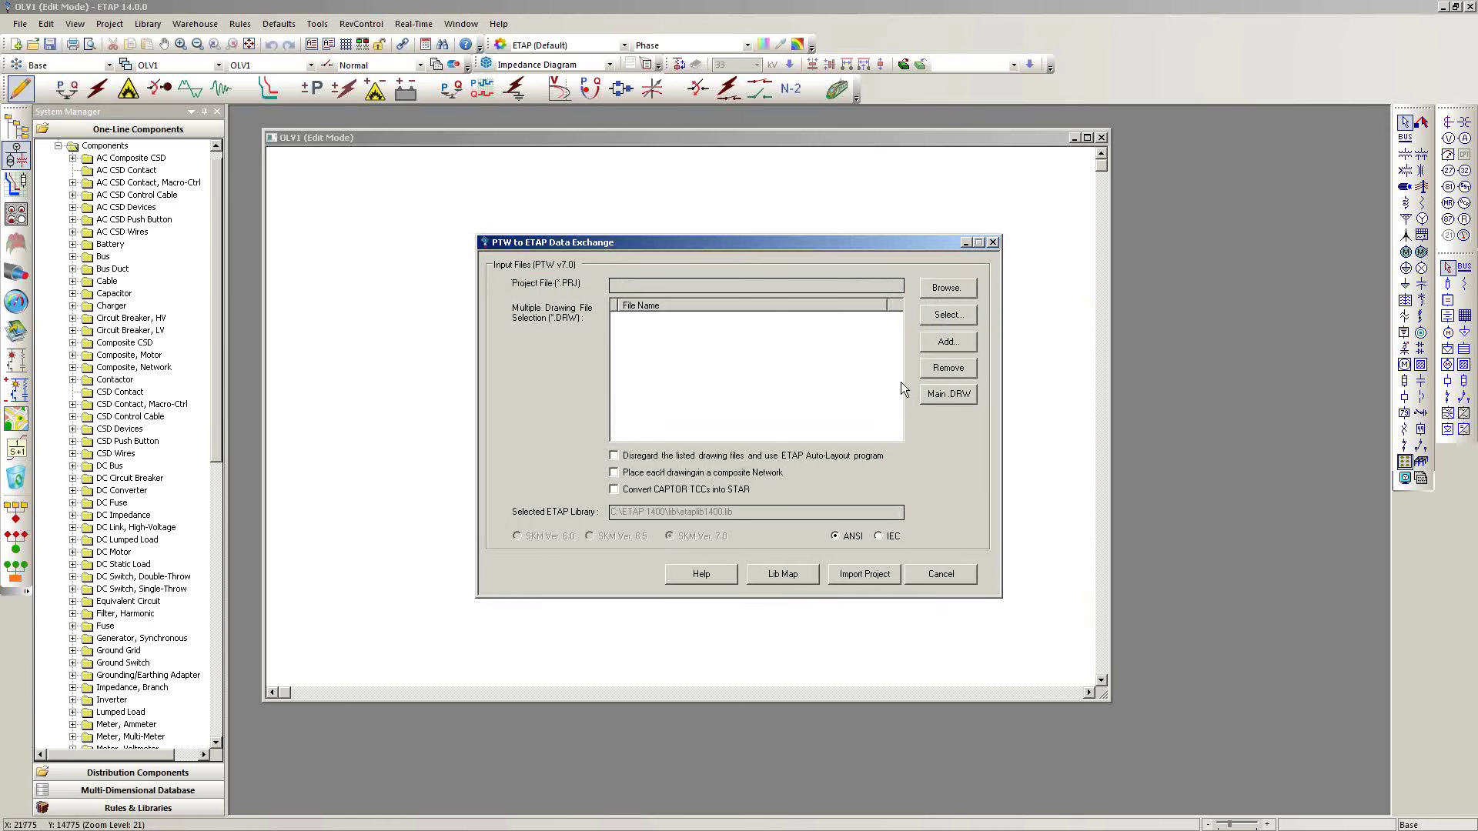
pyautogui.moveTo(837, 251); pyautogui.dragTo(794, 244)
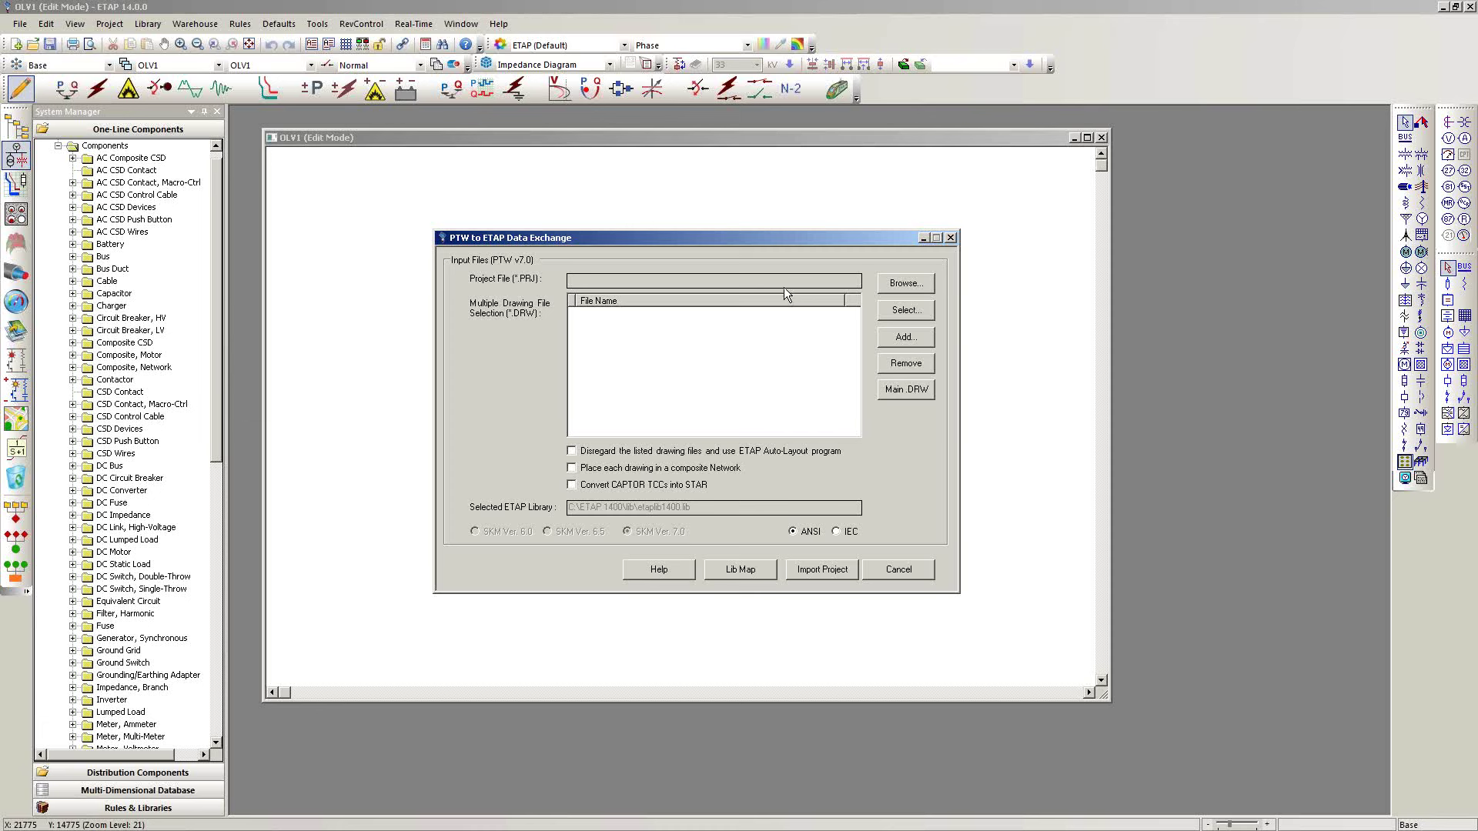
pyautogui.click(902, 284)
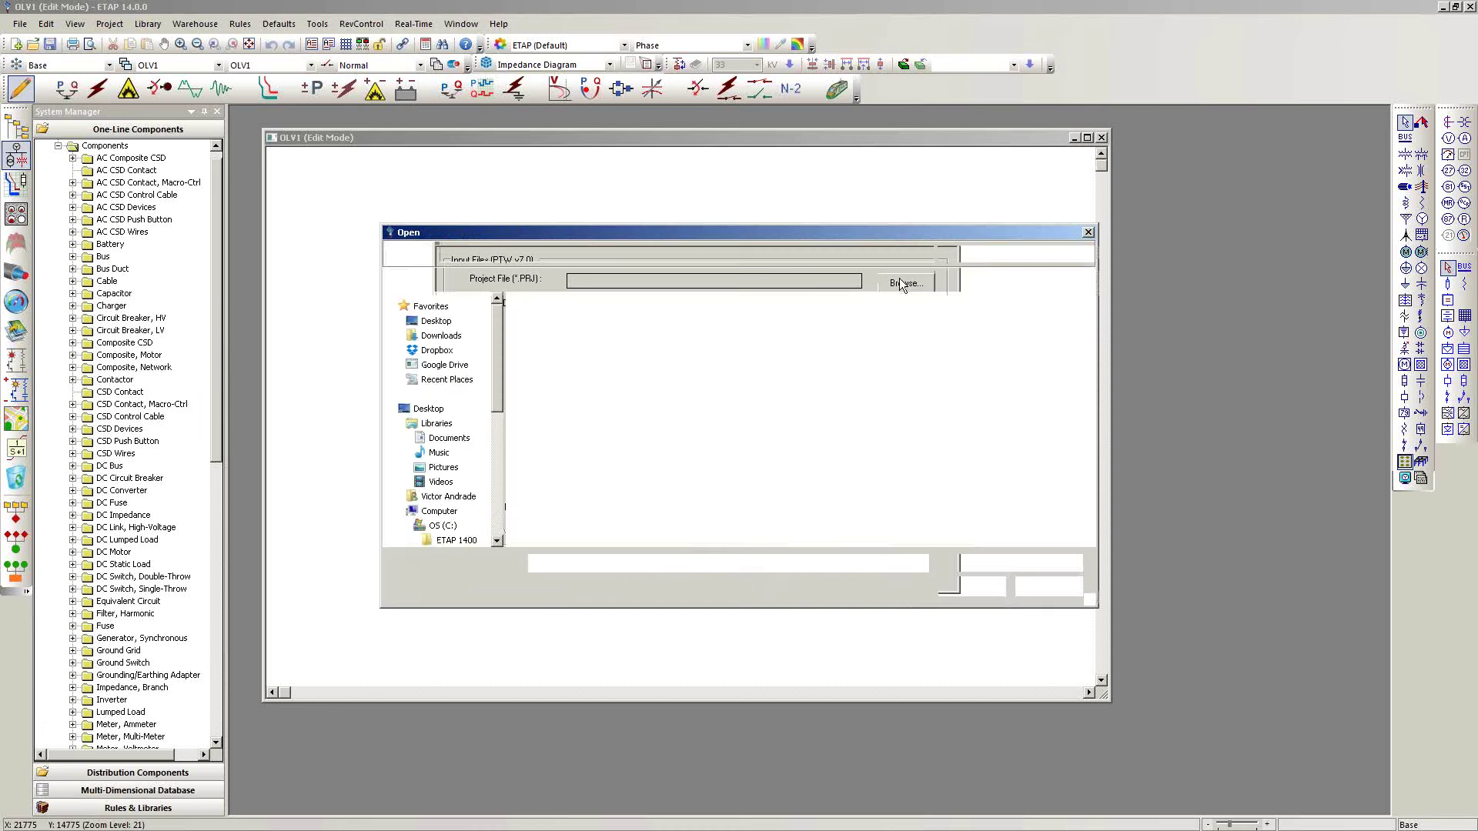
pyautogui.click(523, 254)
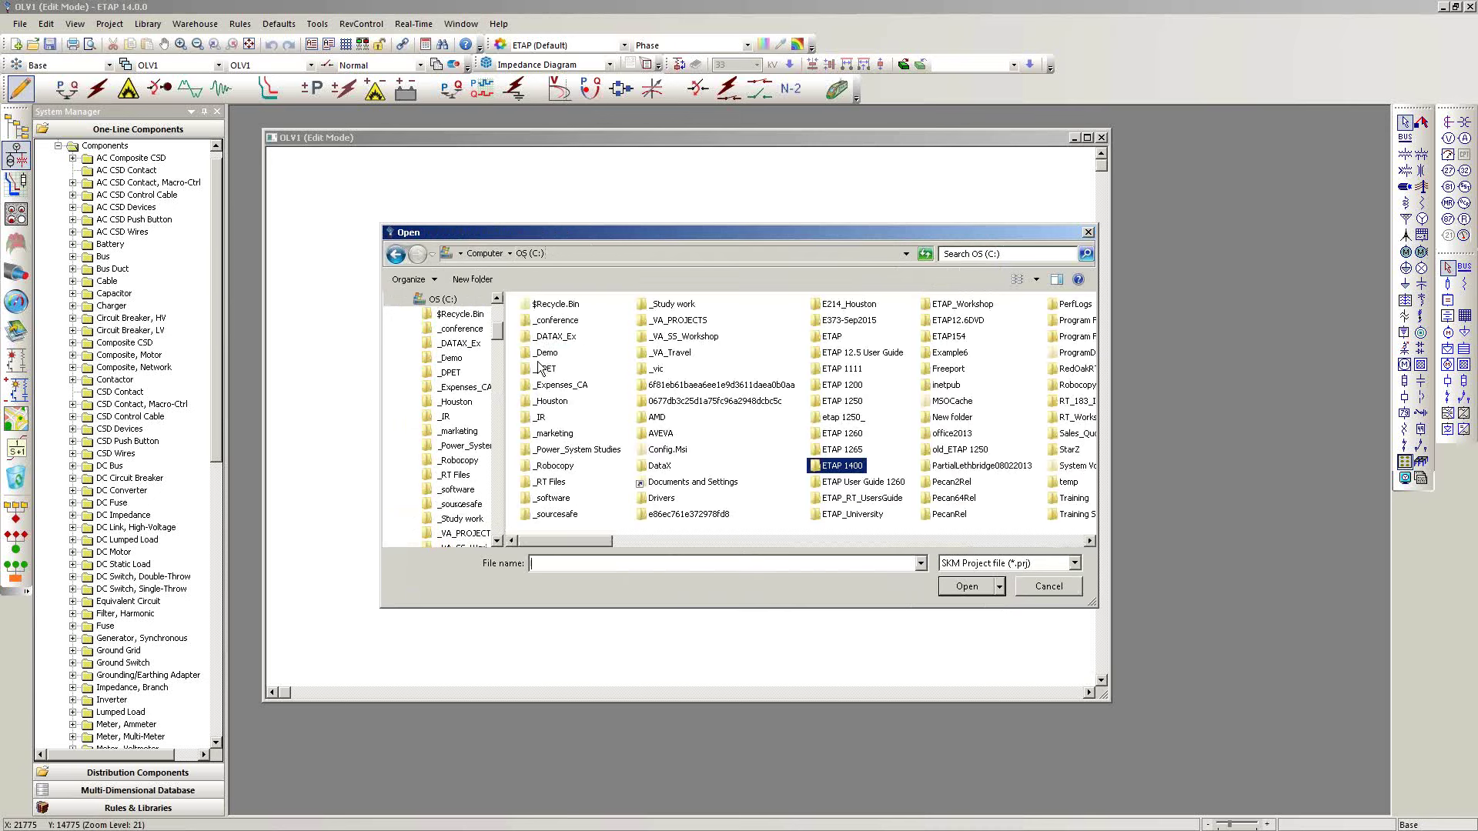
pyautogui.doubleClick(551, 336)
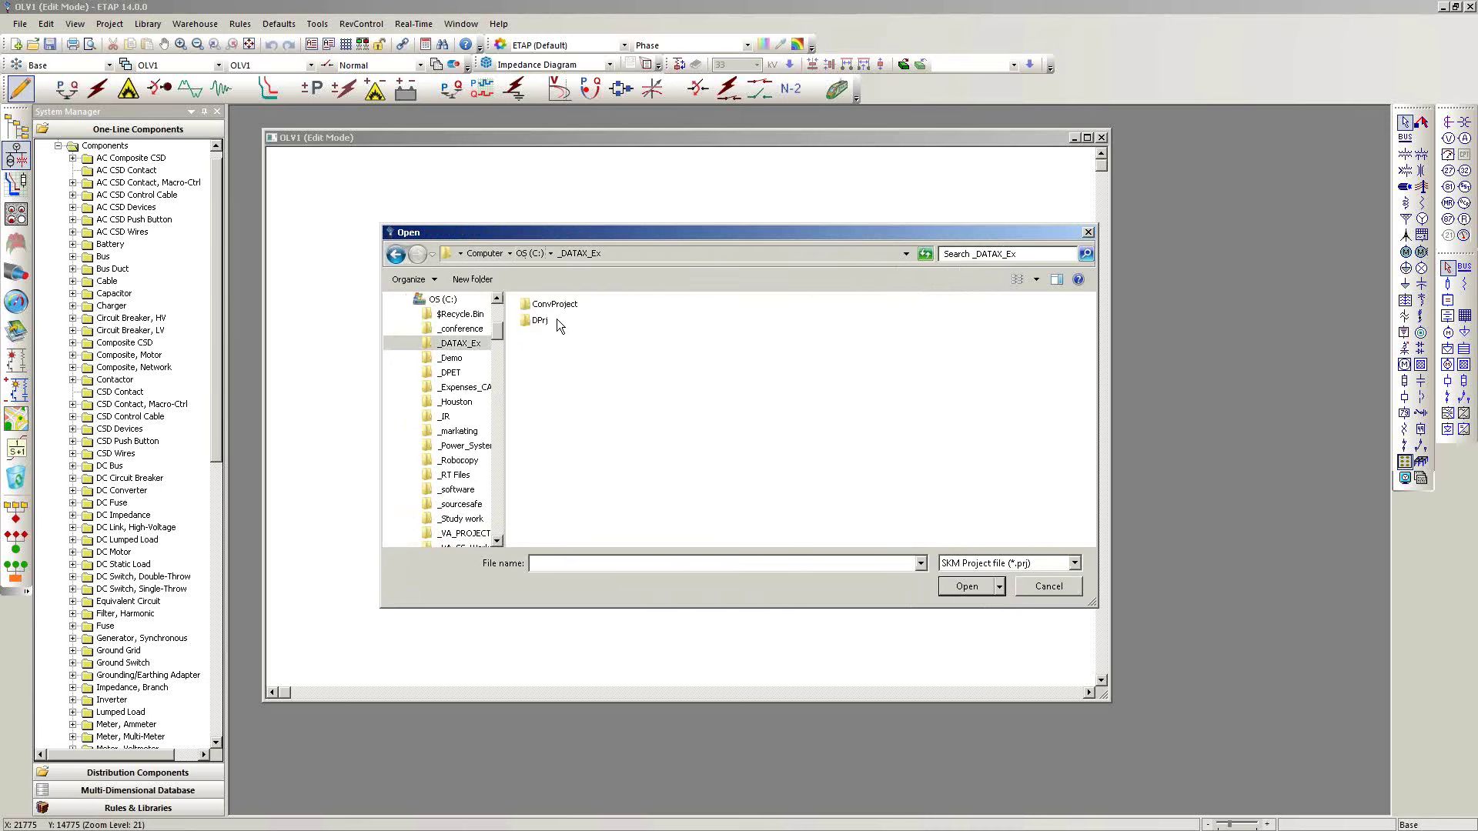
pyautogui.doubleClick(547, 319)
pyautogui.click(585, 323)
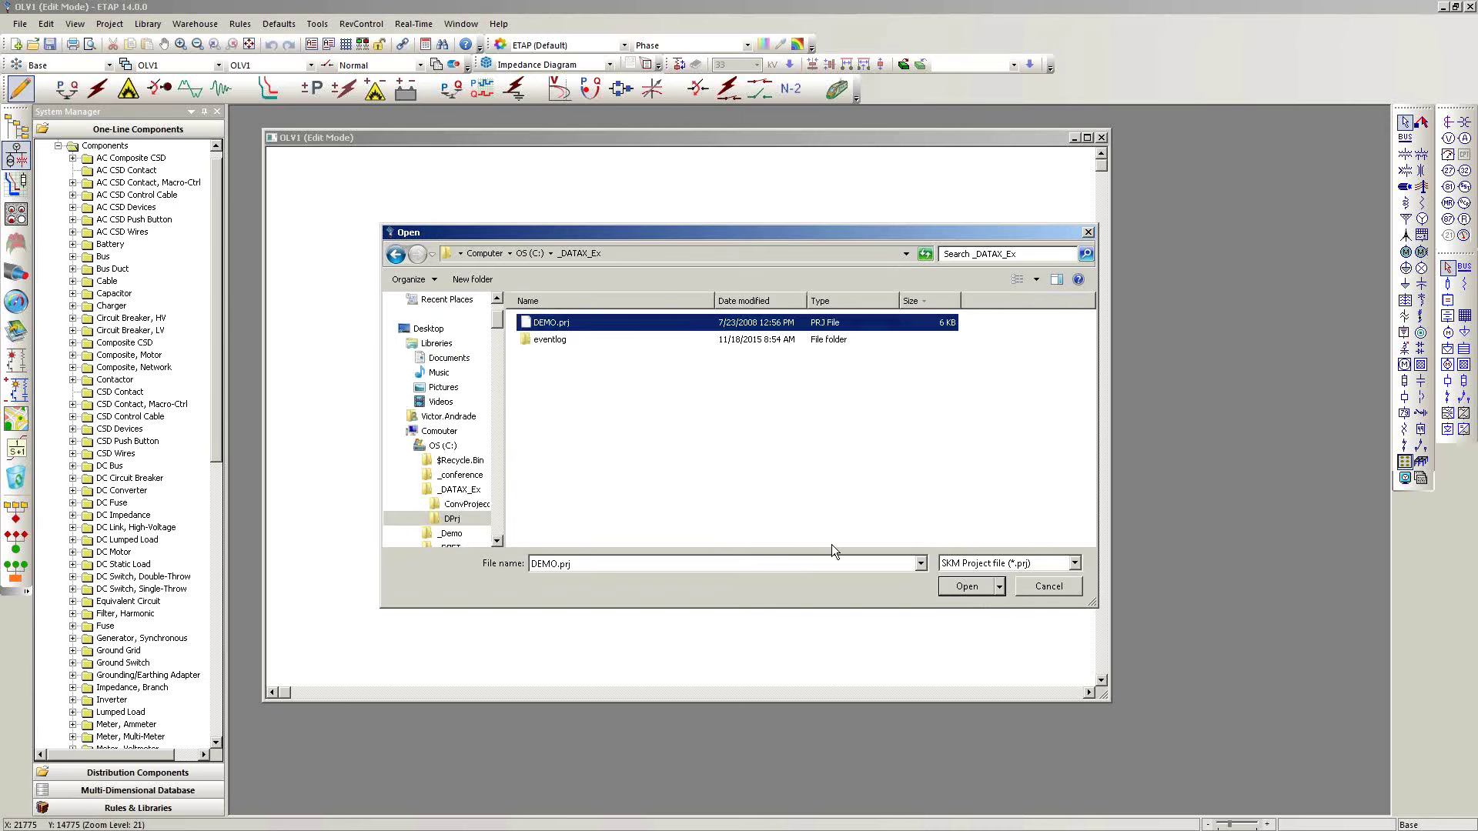
pyautogui.click(954, 586)
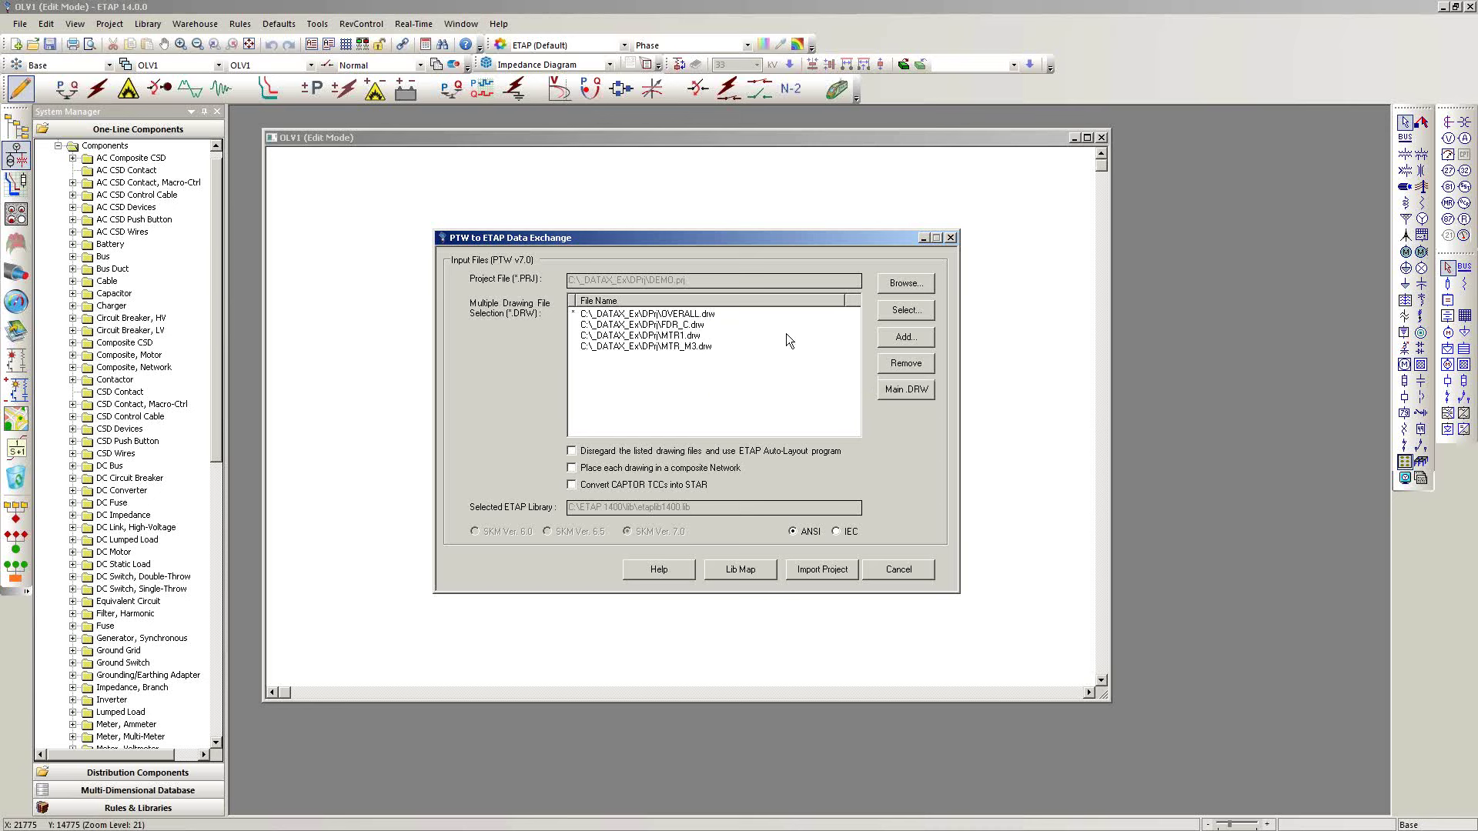
# - Select OVERALL.drw as the only drawing to import
pyautogui.click(883, 309)
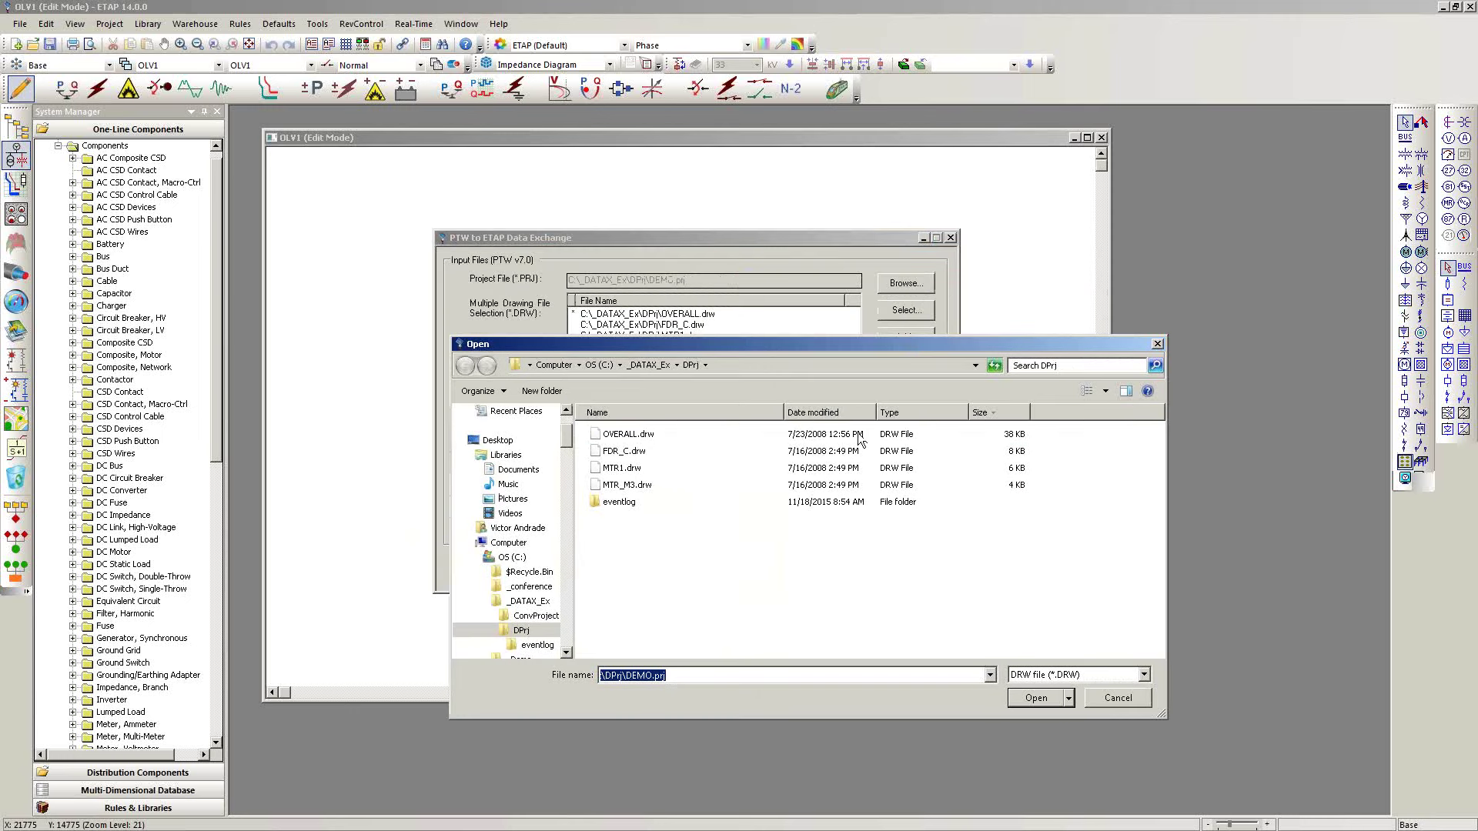
pyautogui.click(829, 440)
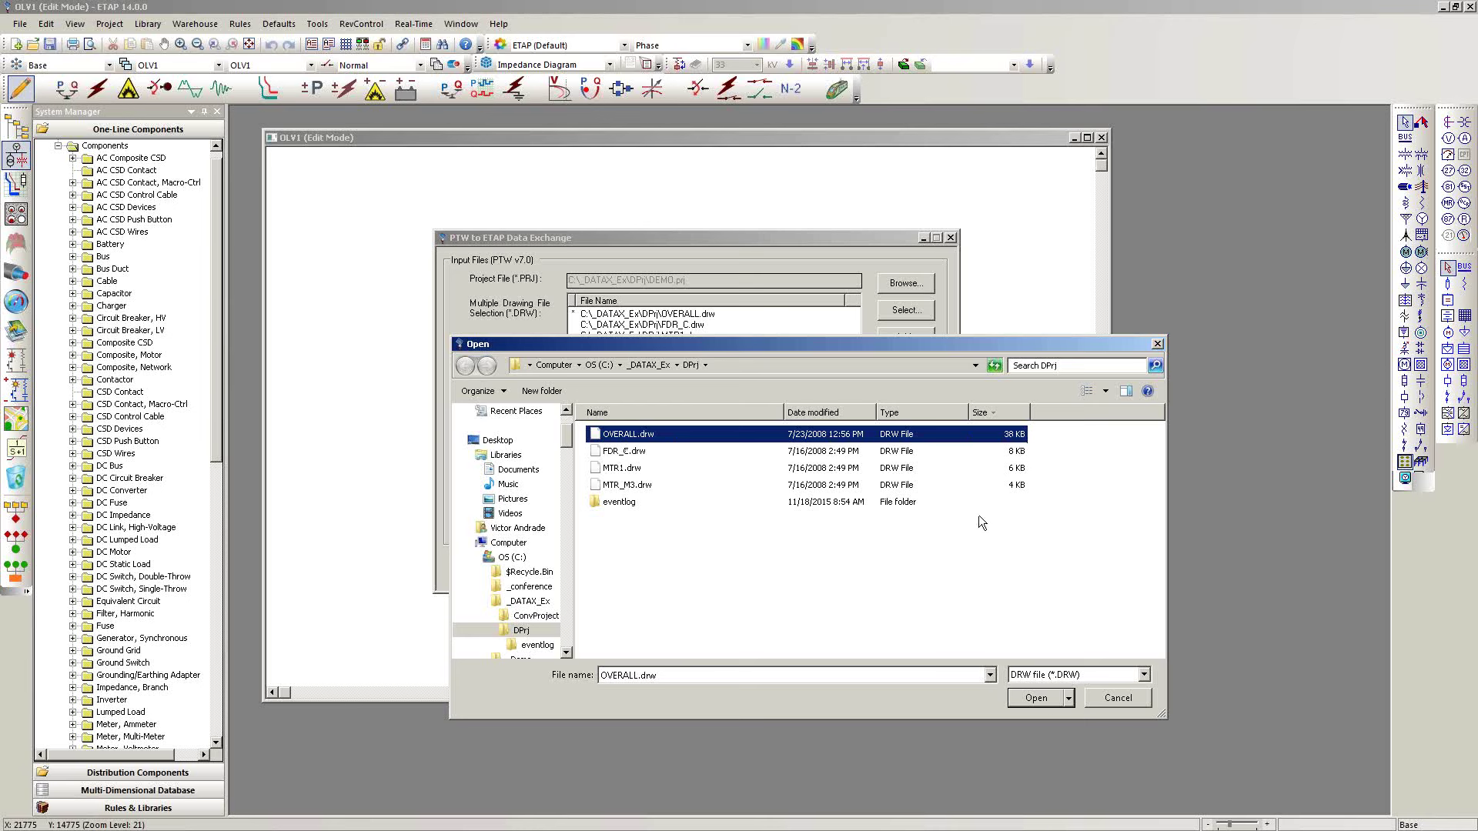
pyautogui.click(1036, 697)
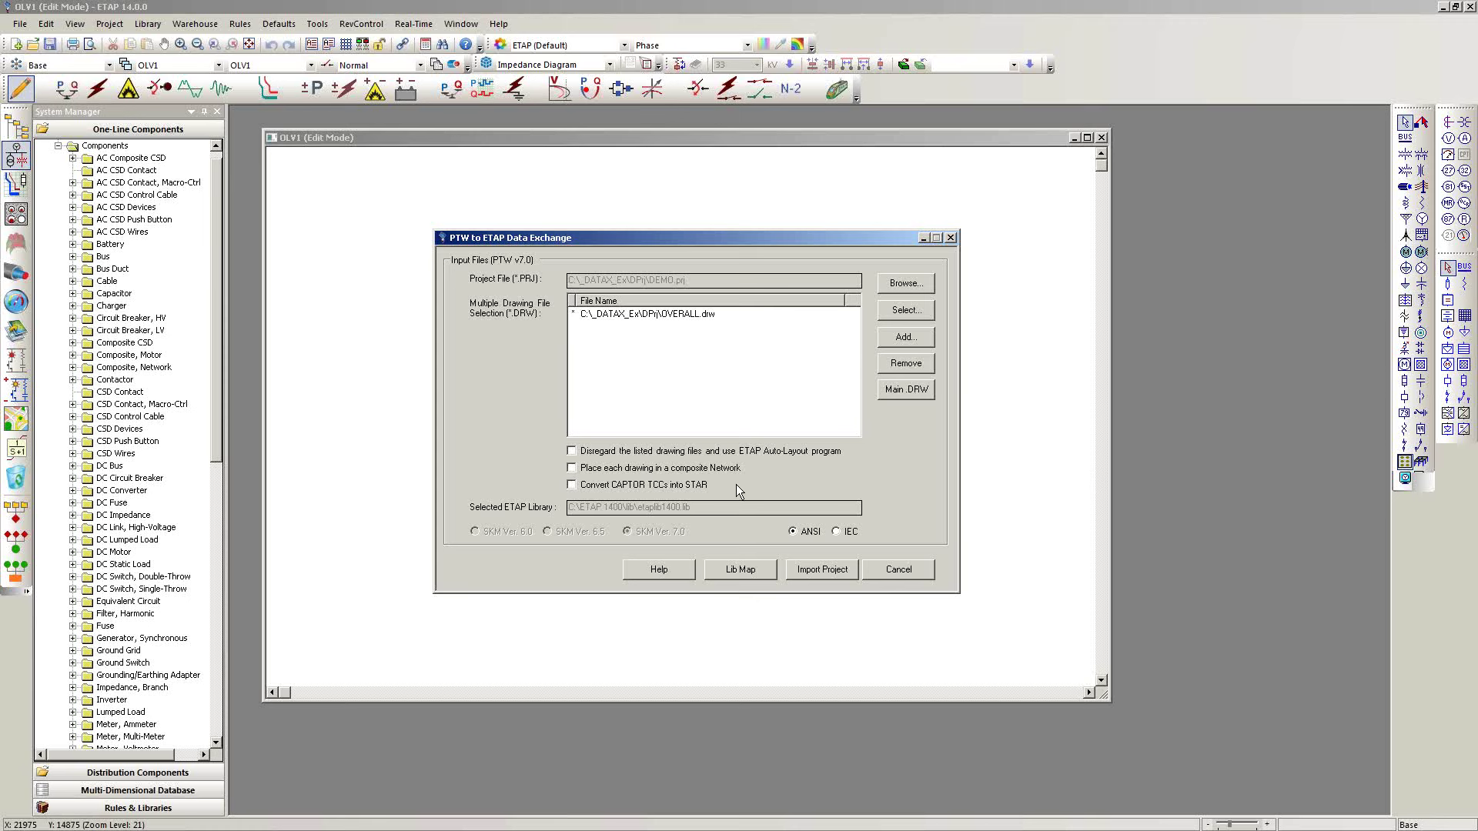
# - Enable Convert CAPTOR TCCs into STAR and Place each drawing in a composite Network
pyautogui.moveTo(728, 235); pyautogui.dragTo(830, 202)
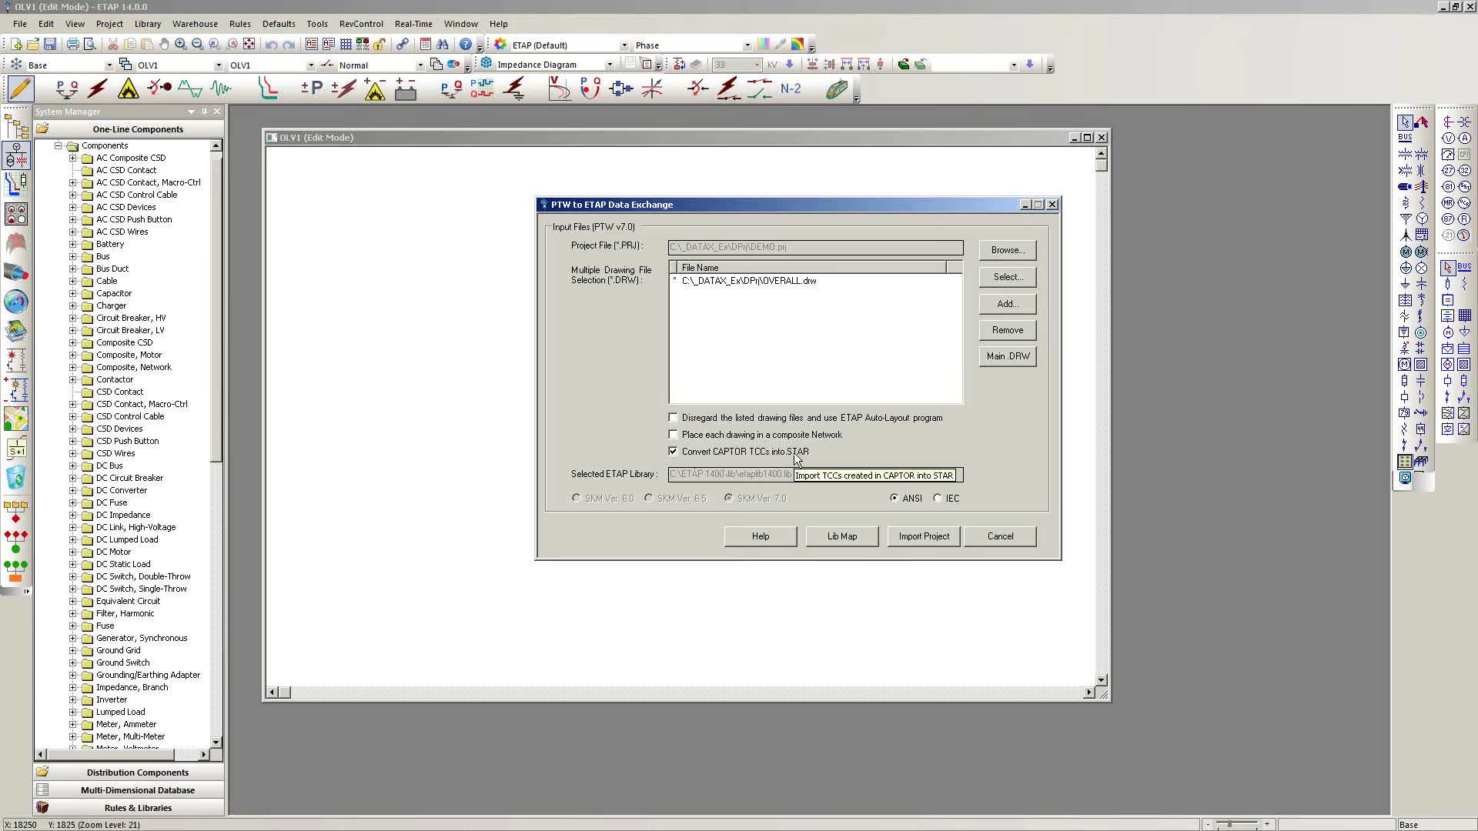
pyautogui.click(755, 435)
pyautogui.moveTo(786, 447)
# - Run Lib Map and review the log's partially mapped and Not Mapped Elements sections
pyautogui.click(829, 536)
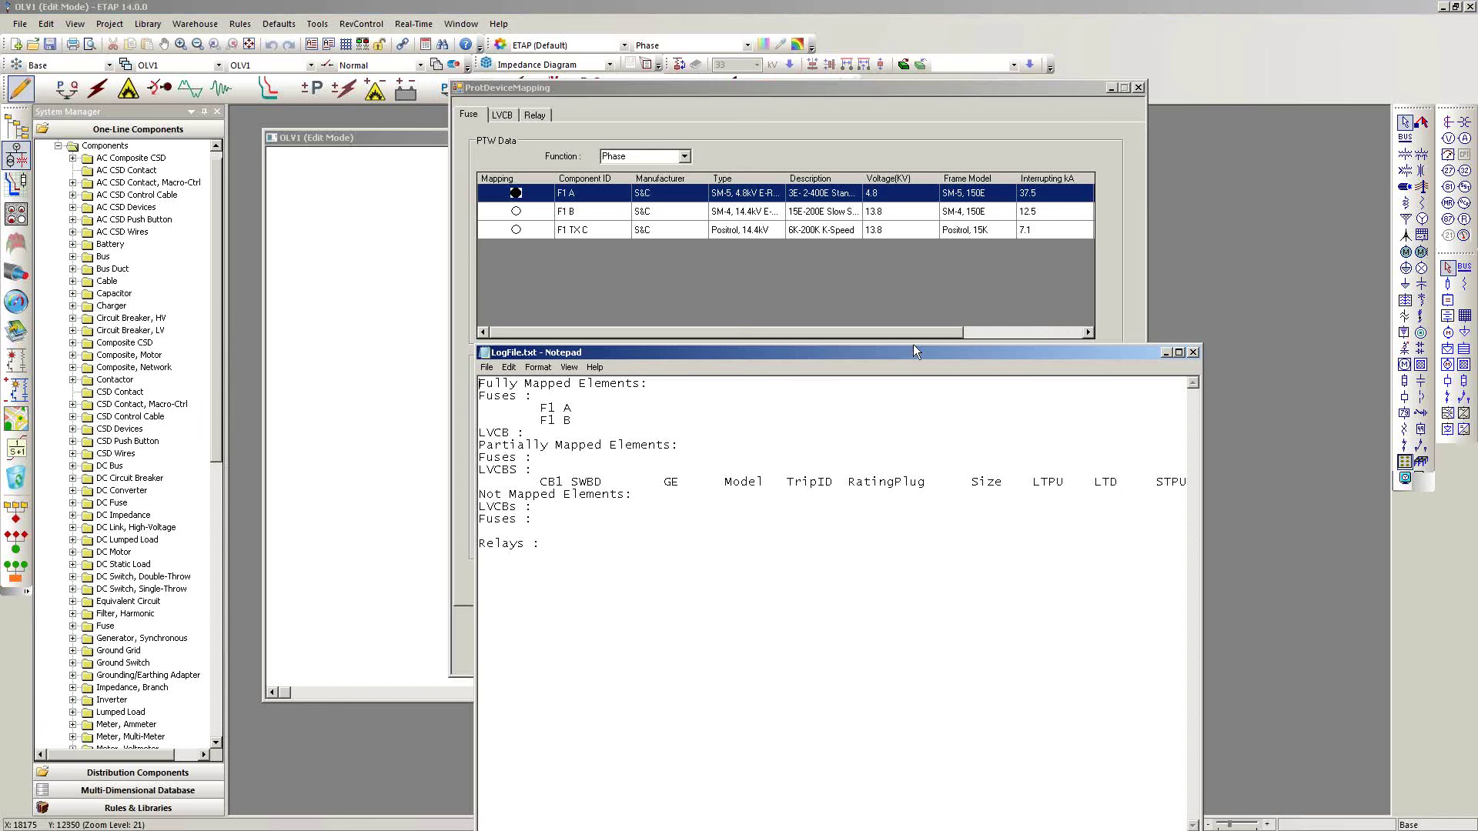
pyautogui.moveTo(887, 354); pyautogui.dragTo(1007, 302)
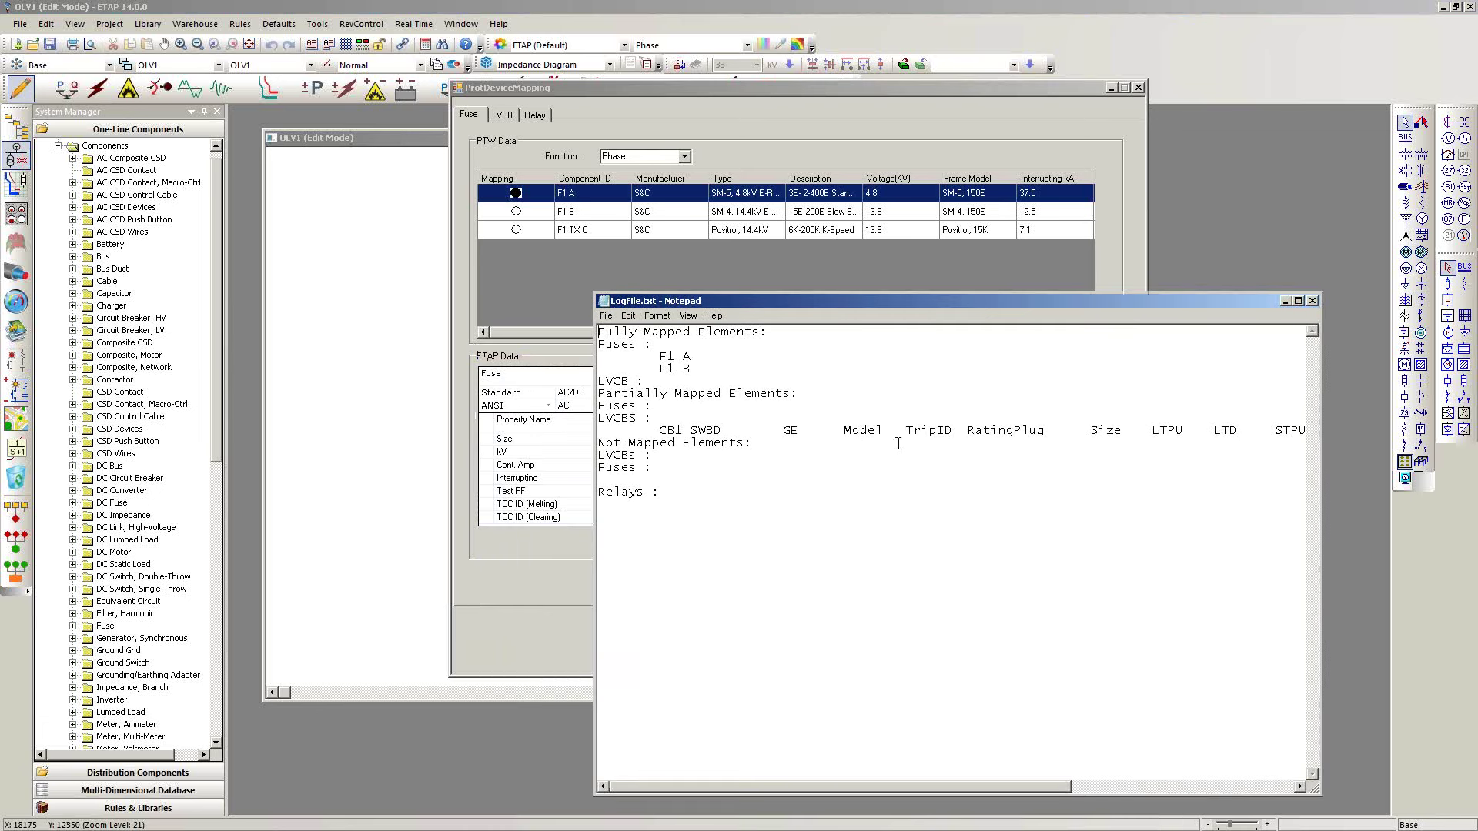
pyautogui.moveTo(816, 496); pyautogui.dragTo(587, 333)
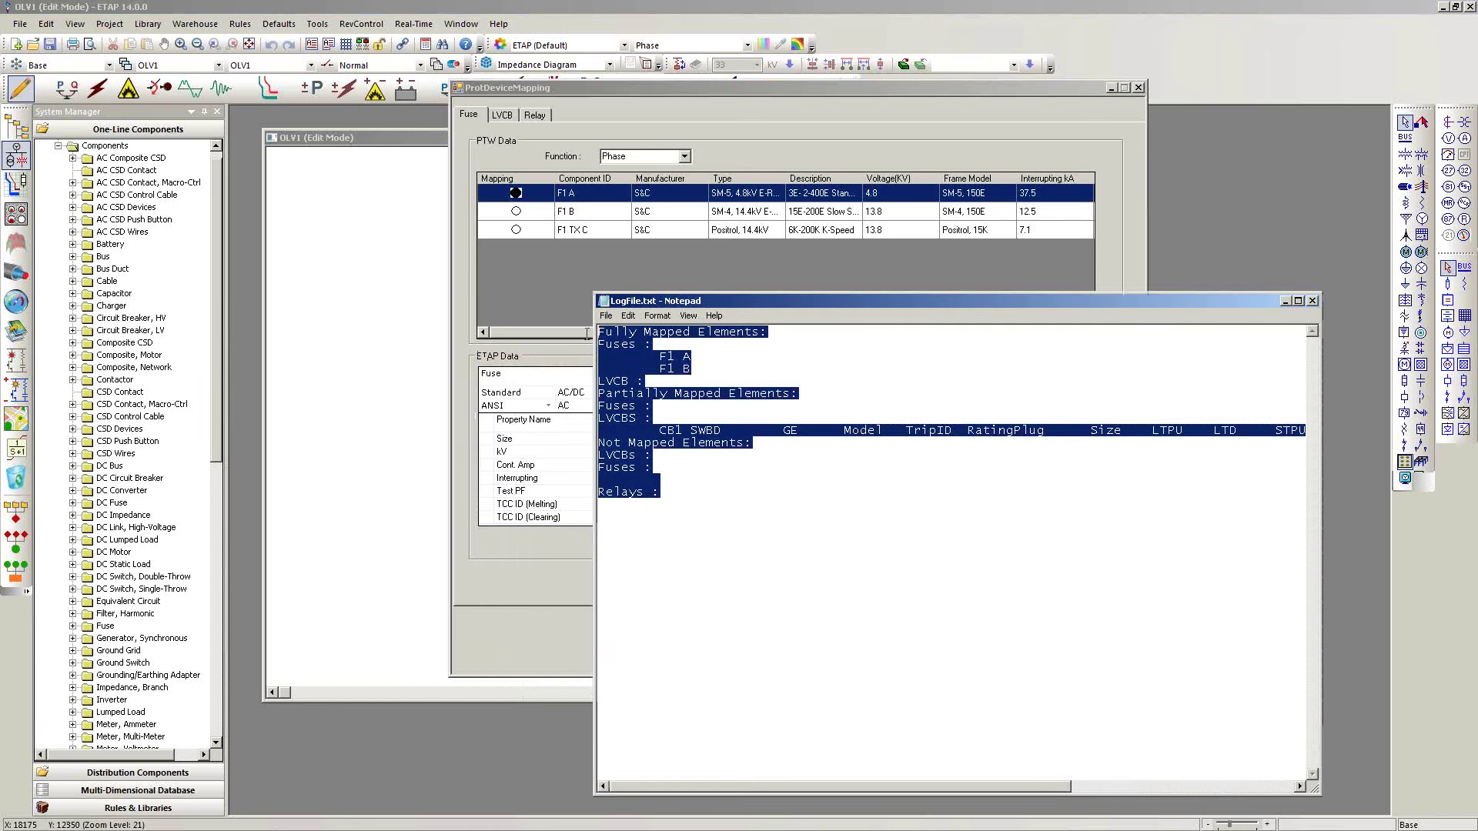
pyautogui.click(729, 463)
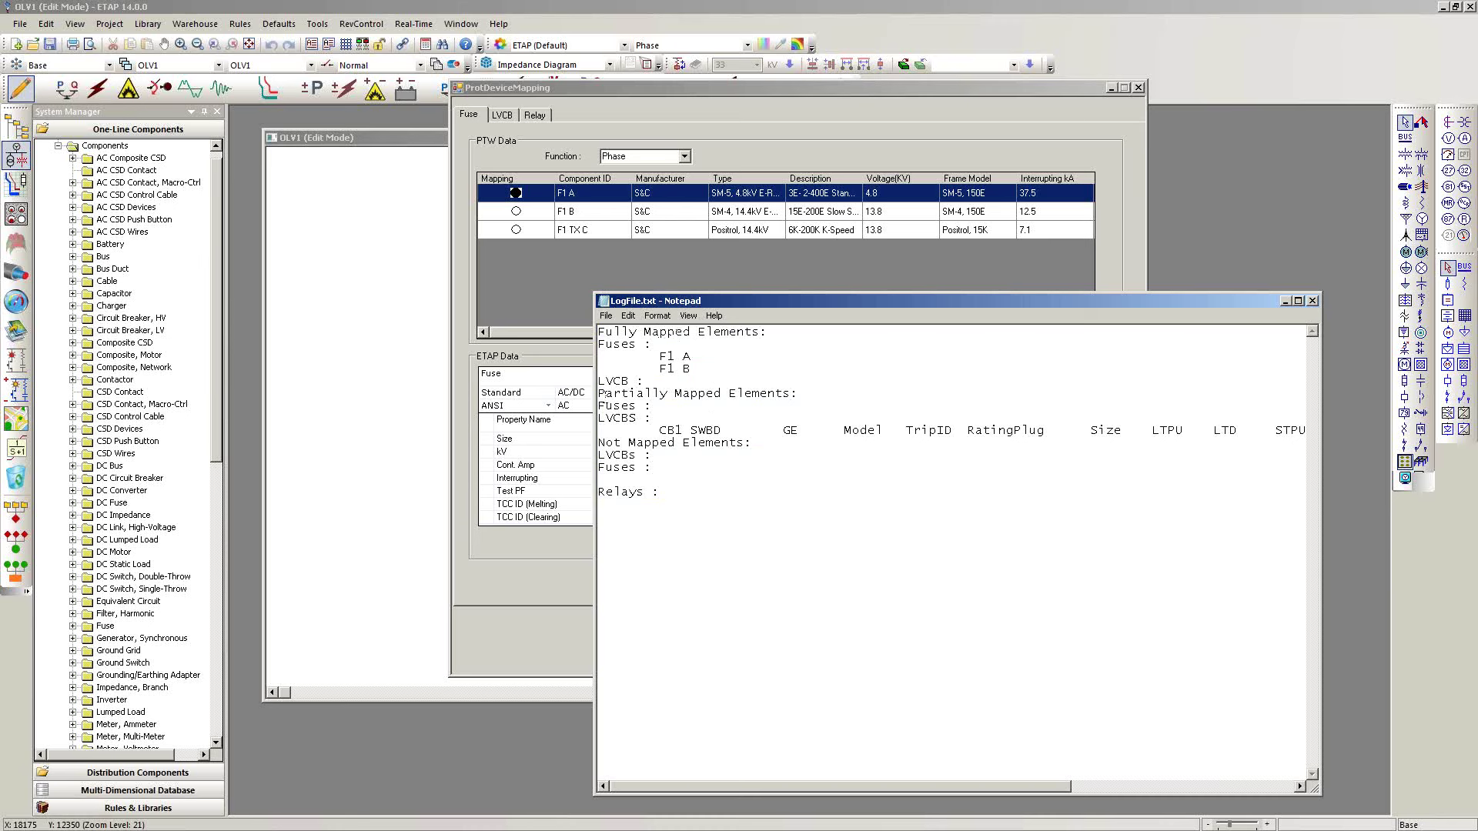
pyautogui.moveTo(606, 395); pyautogui.dragTo(713, 404)
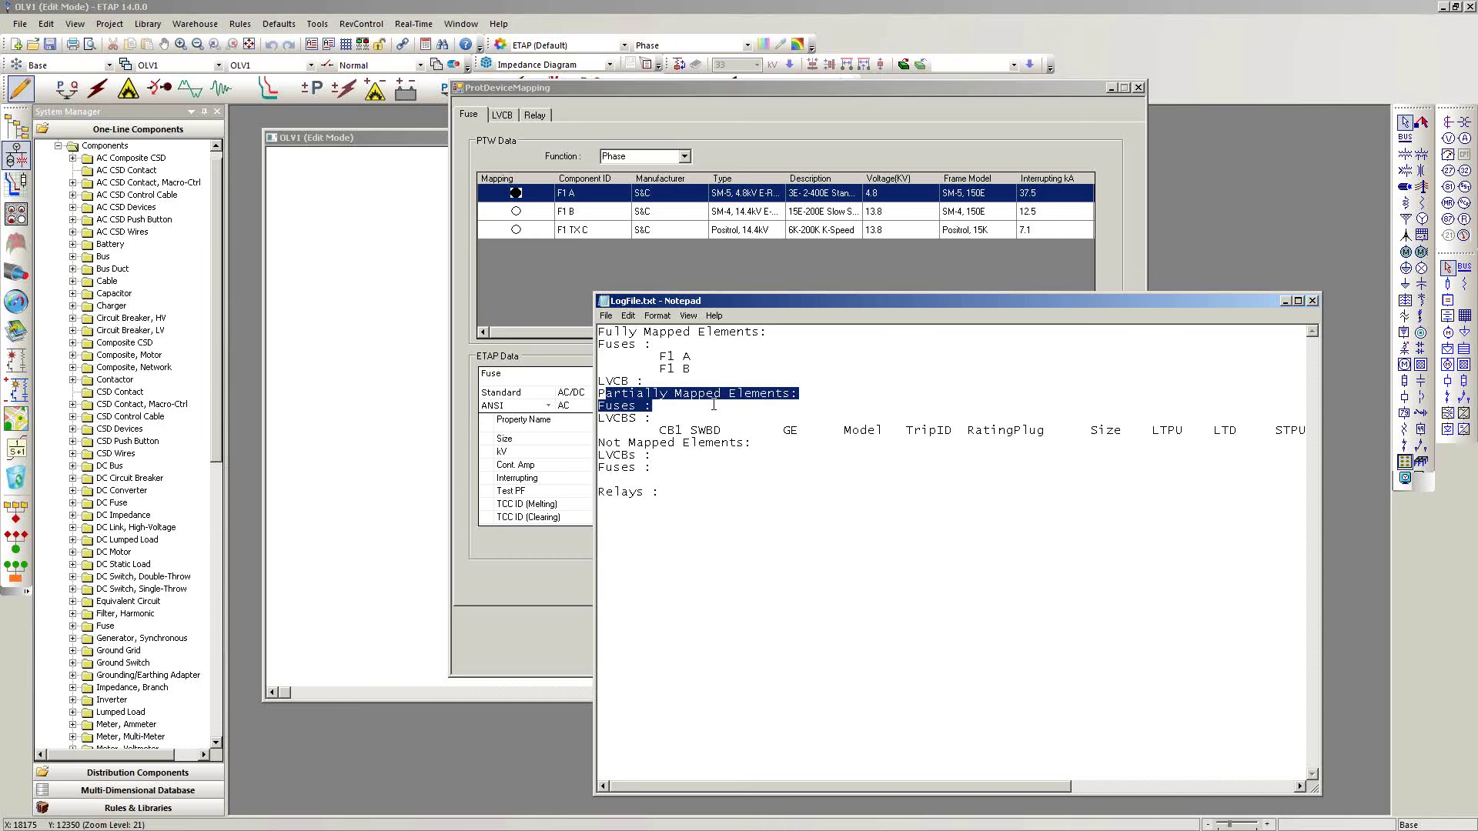
pyautogui.moveTo(606, 443); pyautogui.dragTo(750, 513)
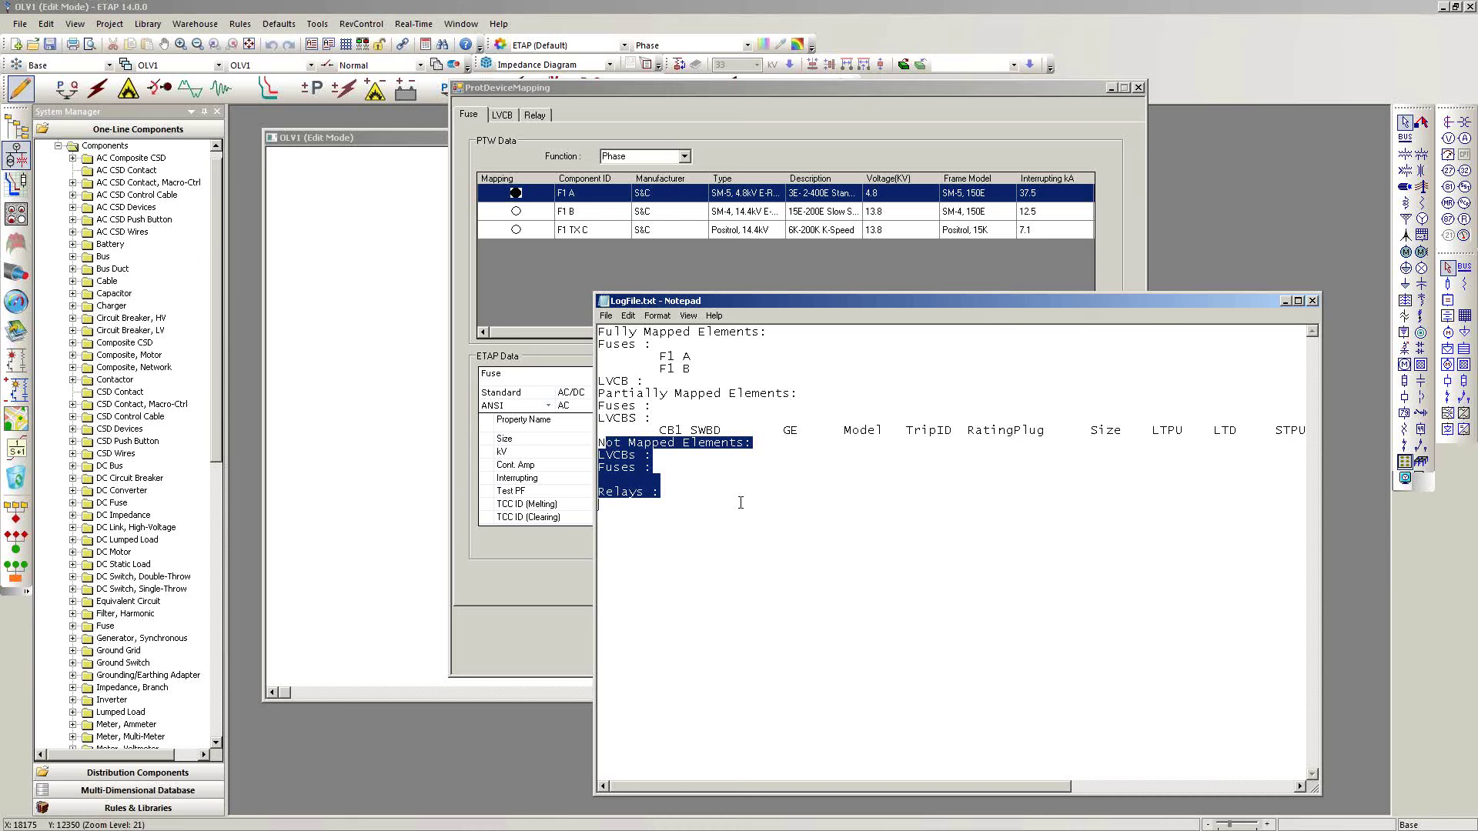
pyautogui.click(768, 518)
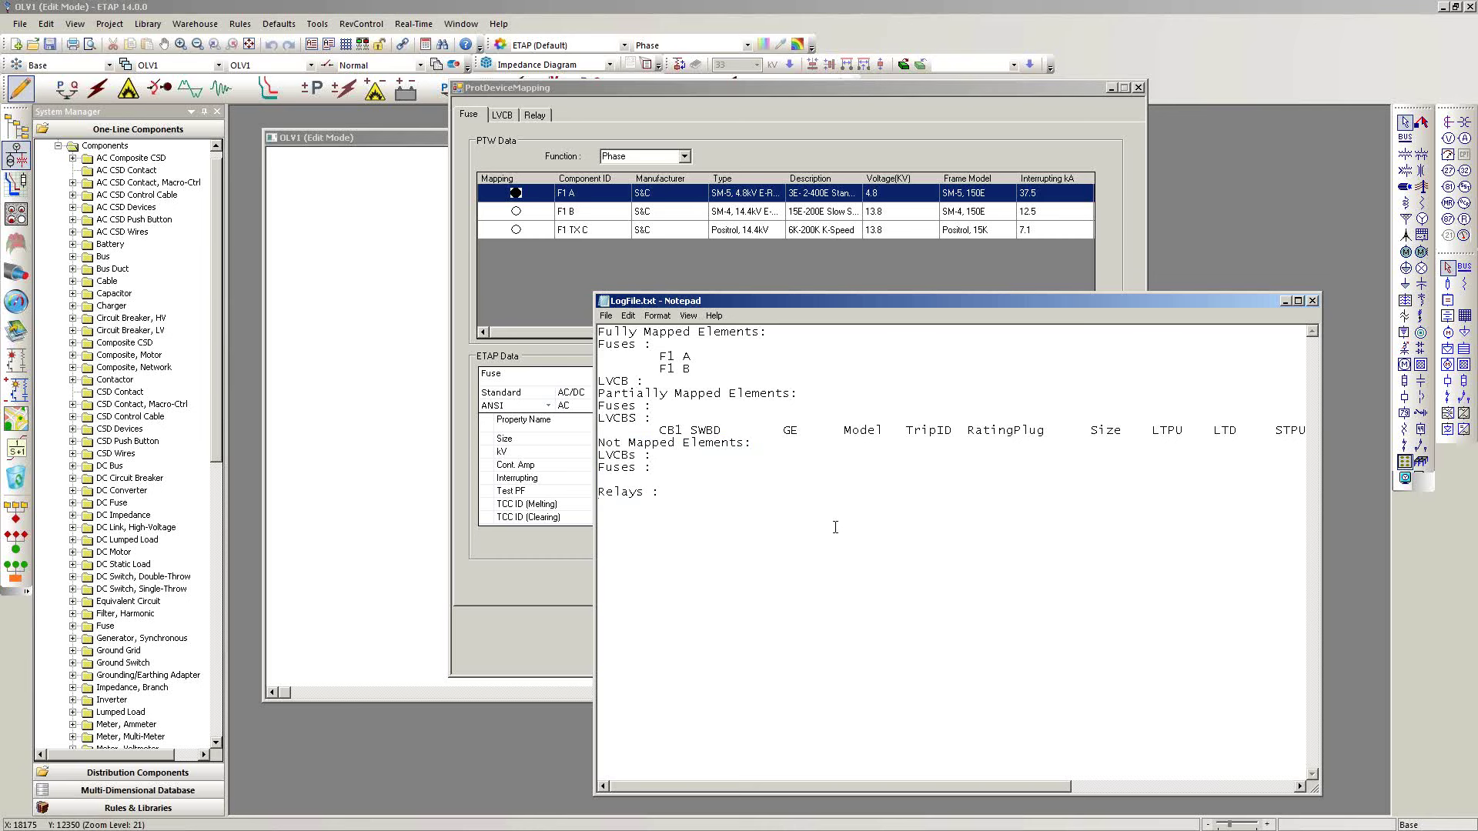
pyautogui.click(1312, 303)
# - Close the log and inspect the ETAP fuses mapped to F1 A, F1 B and F1 TX C
pyautogui.click(1312, 304)
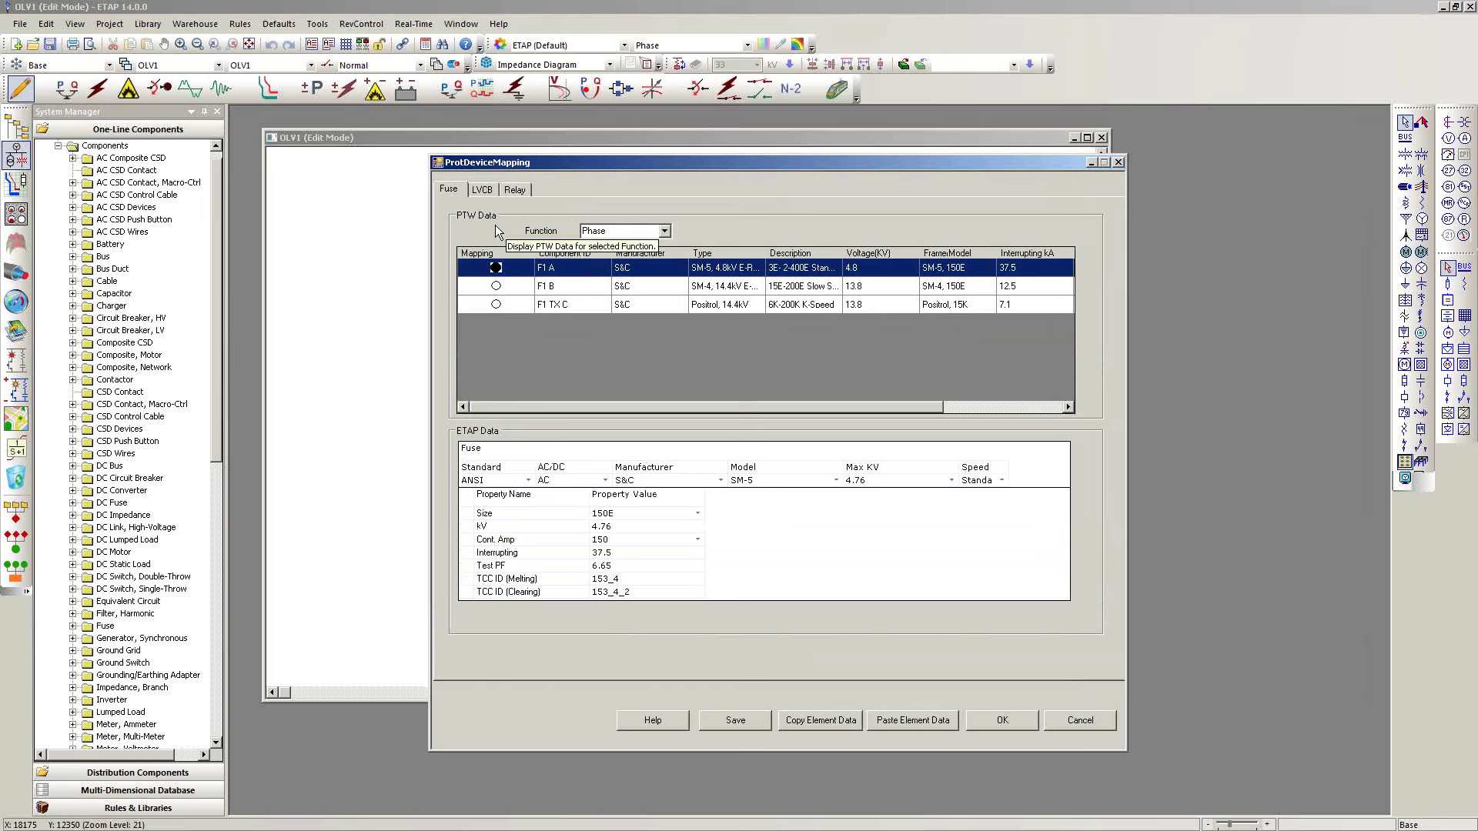
pyautogui.click(576, 285)
pyautogui.click(575, 304)
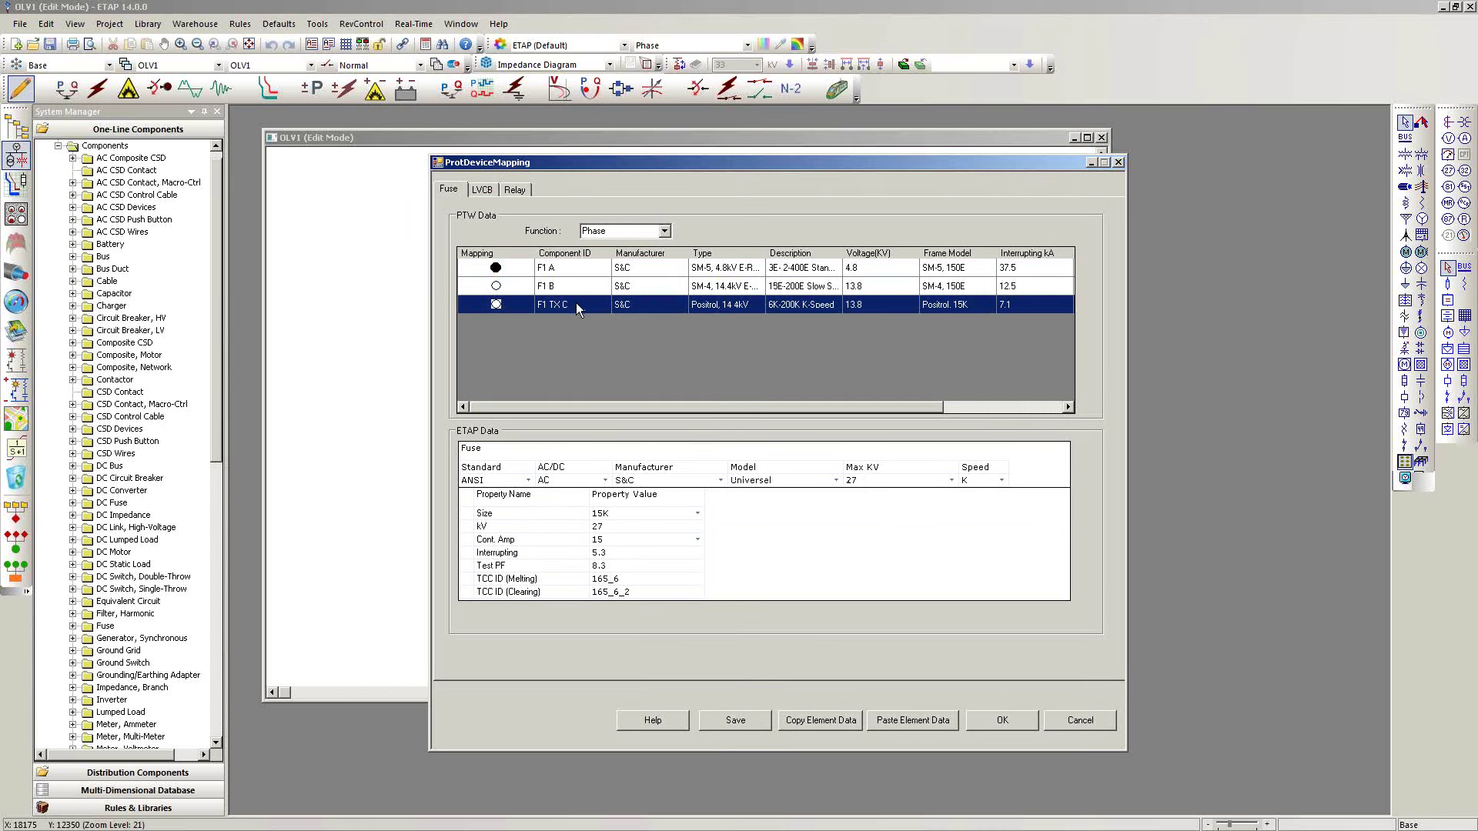
pyautogui.click(643, 270)
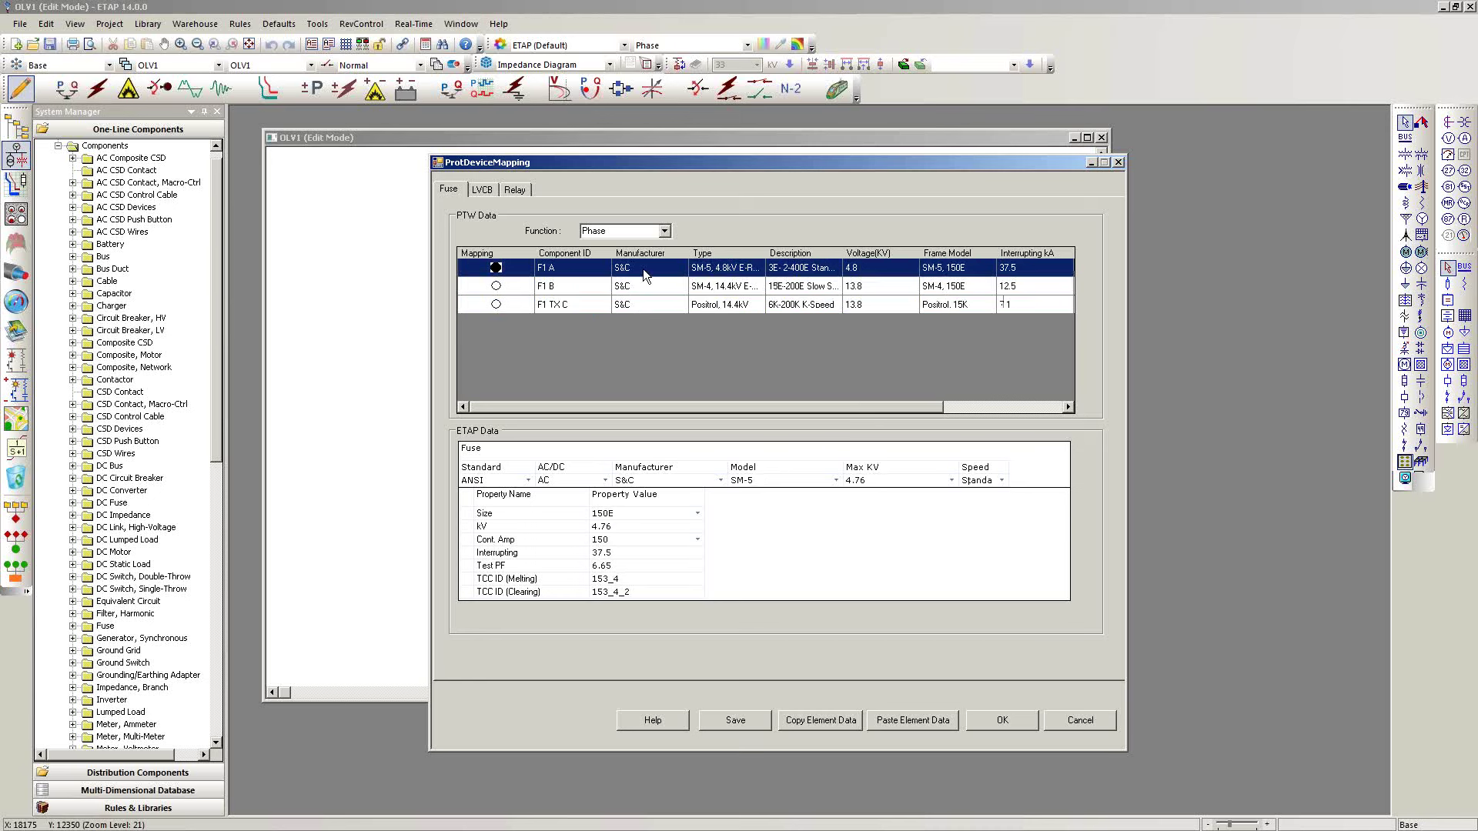
pyautogui.click(642, 285)
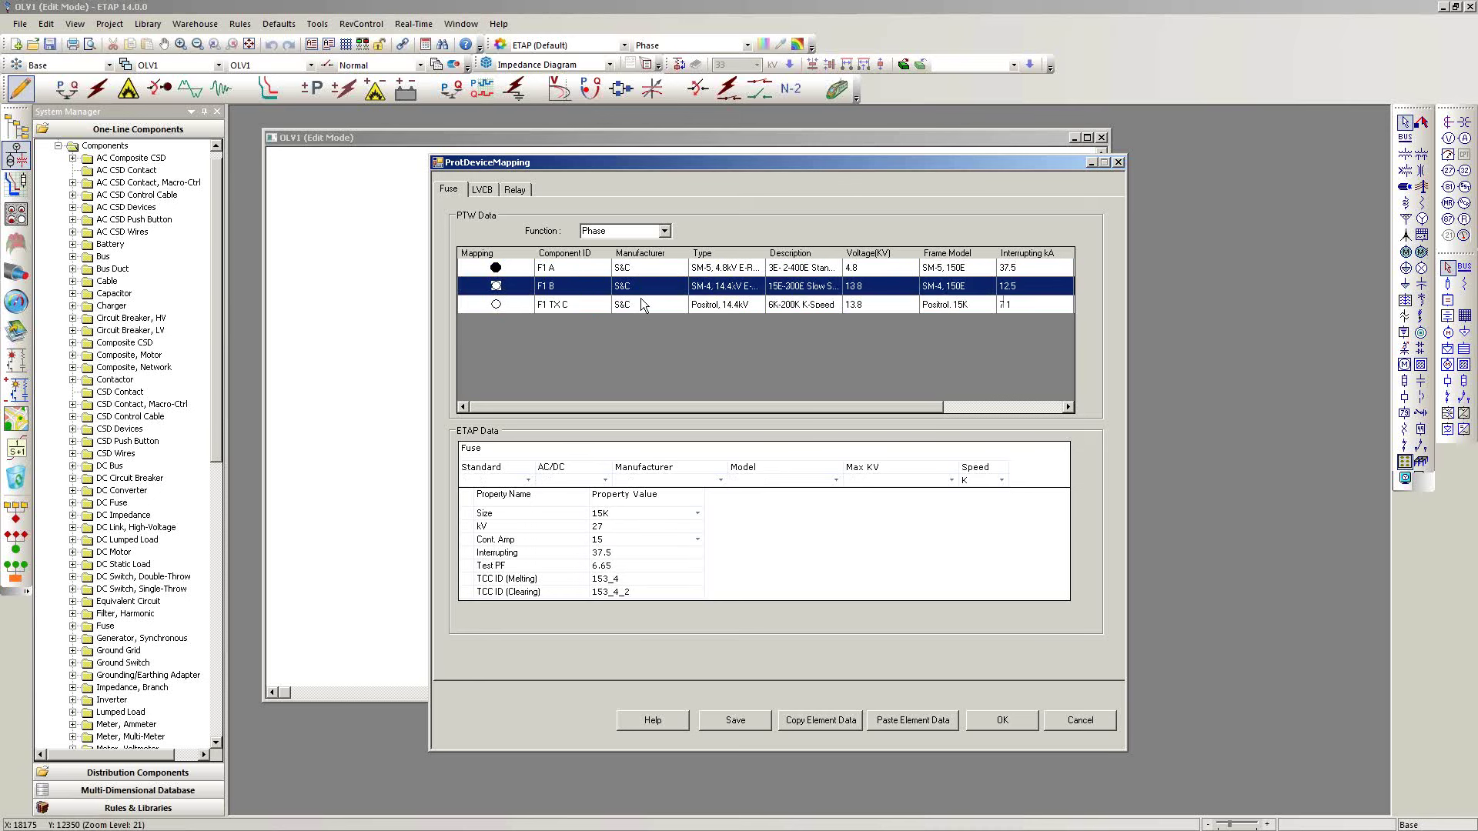
pyautogui.click(643, 303)
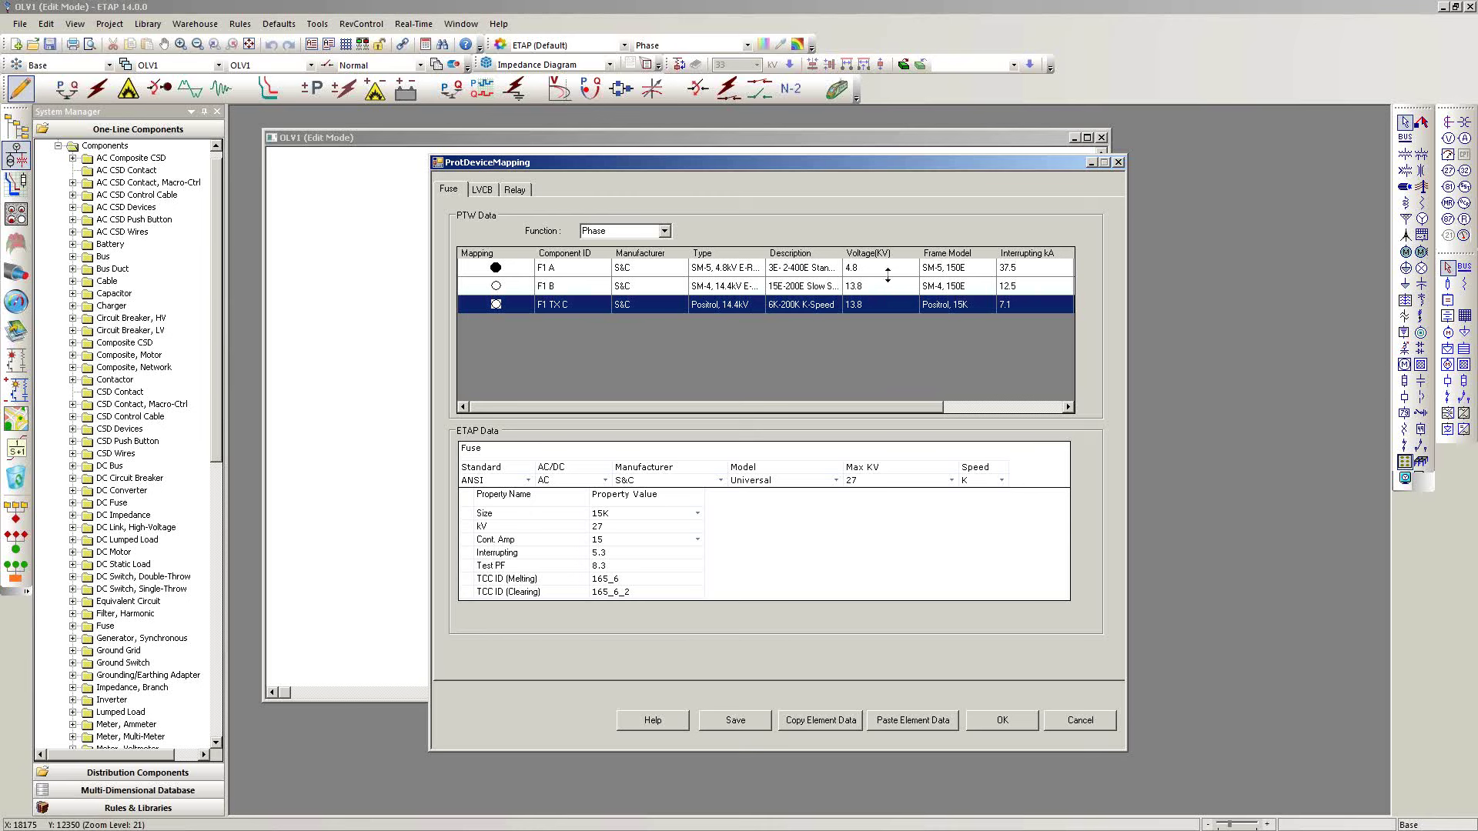
# - Recheck the fuse mappings, then view CB1 SWBD's GE RMS-9 400 A LVCB mapping
pyautogui.click(649, 271)
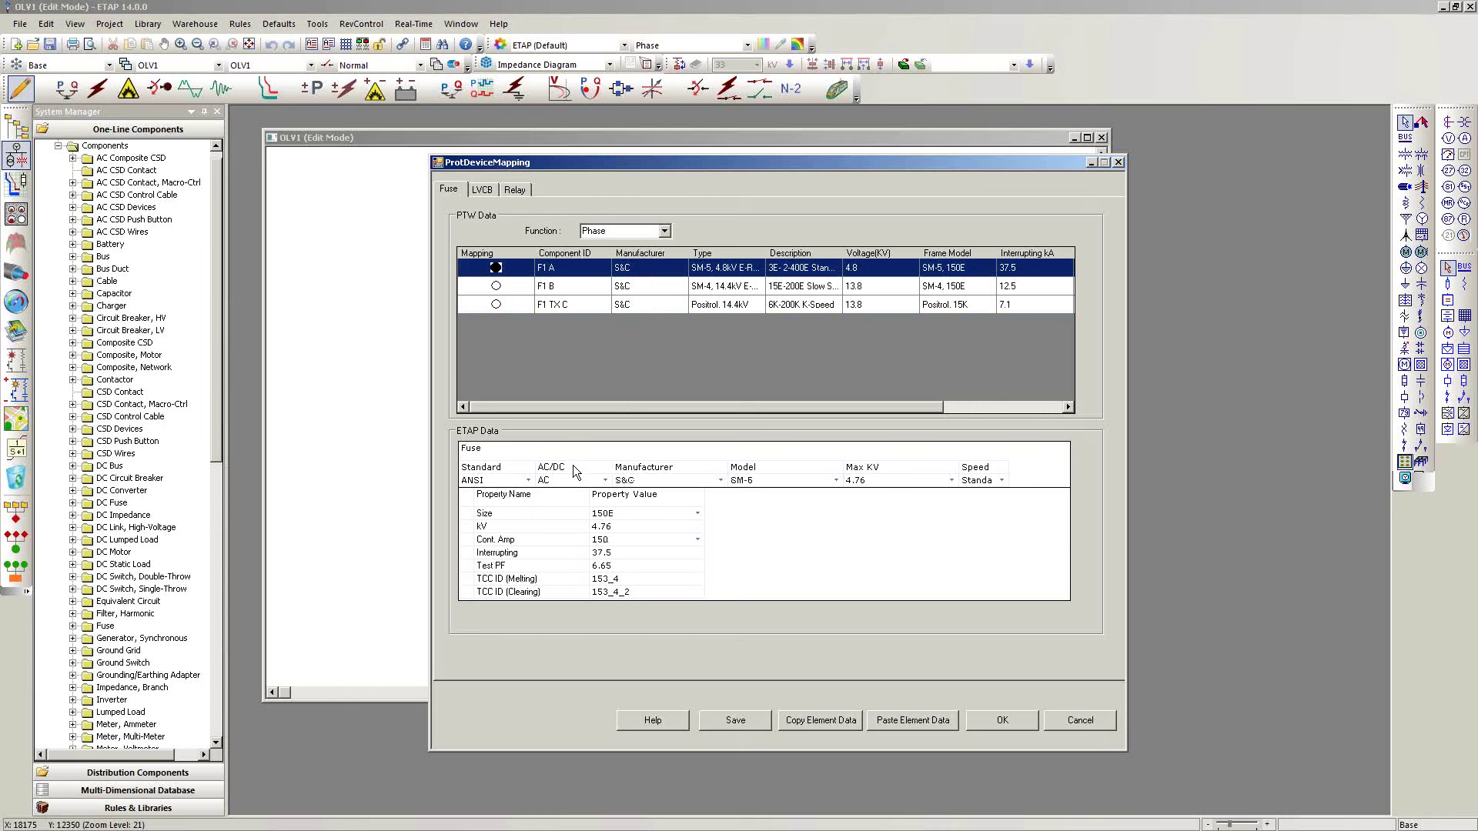
pyautogui.click(580, 286)
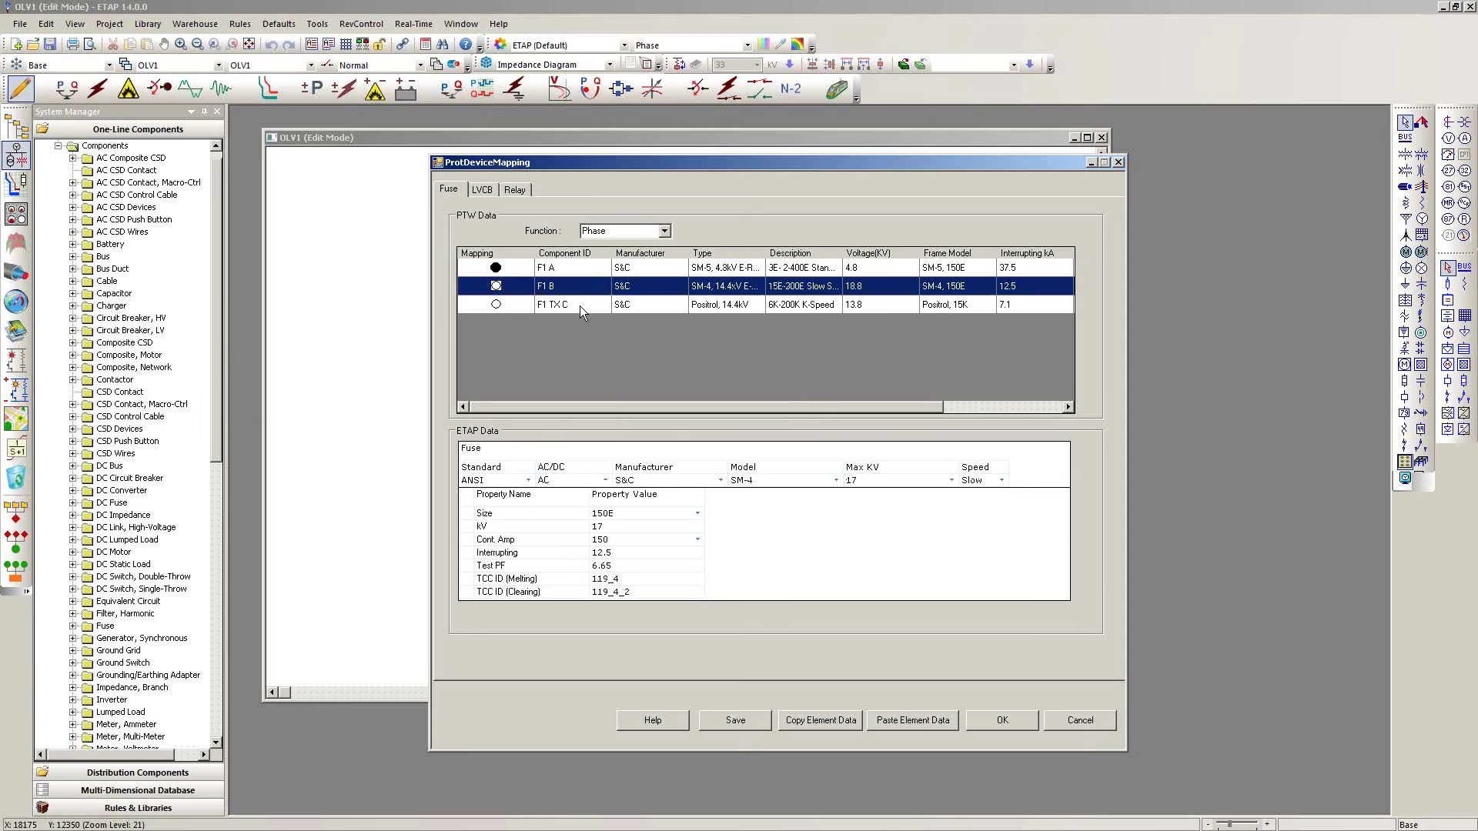
pyautogui.click(580, 307)
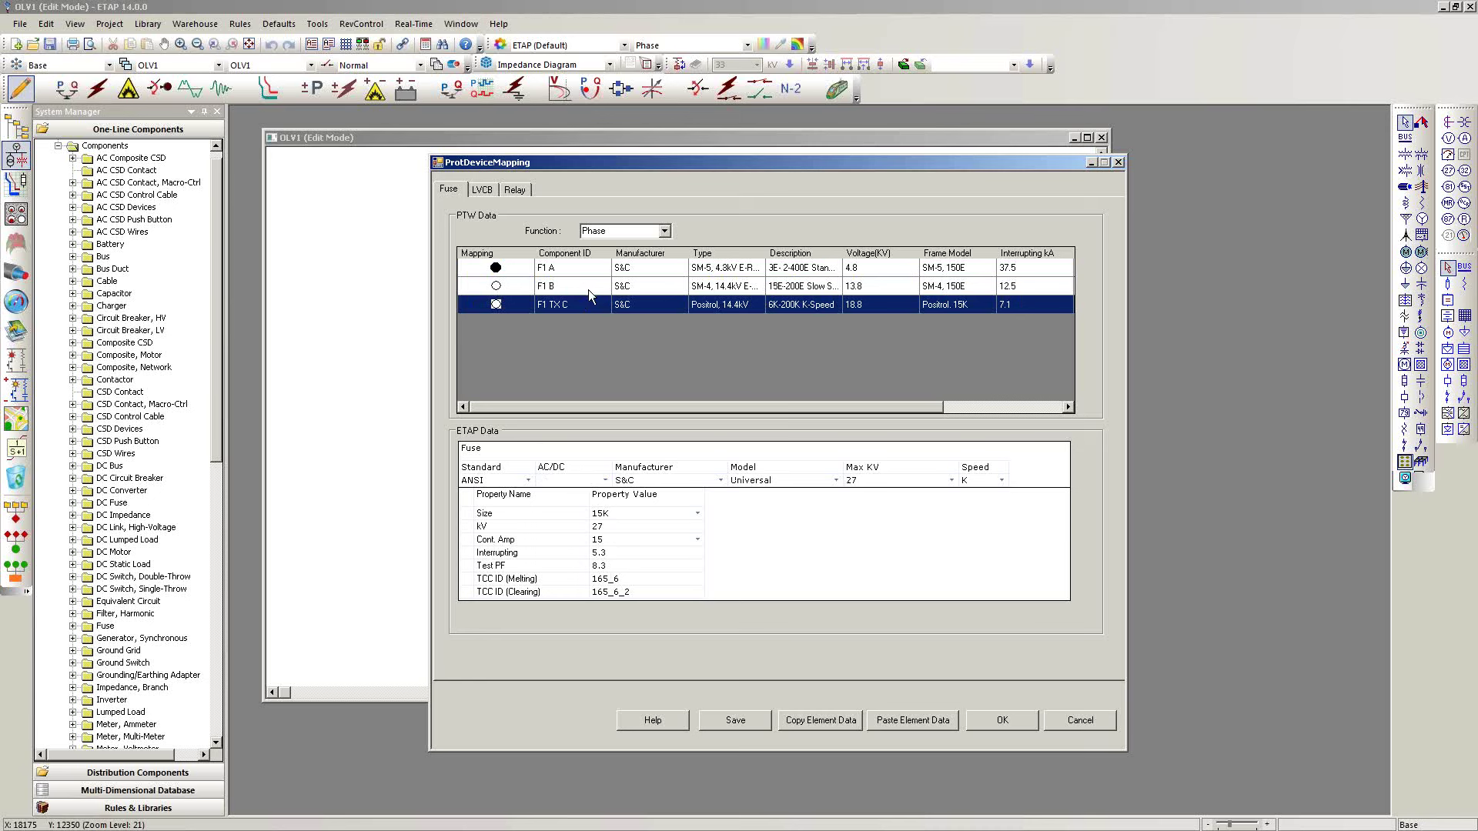
pyautogui.click(588, 288)
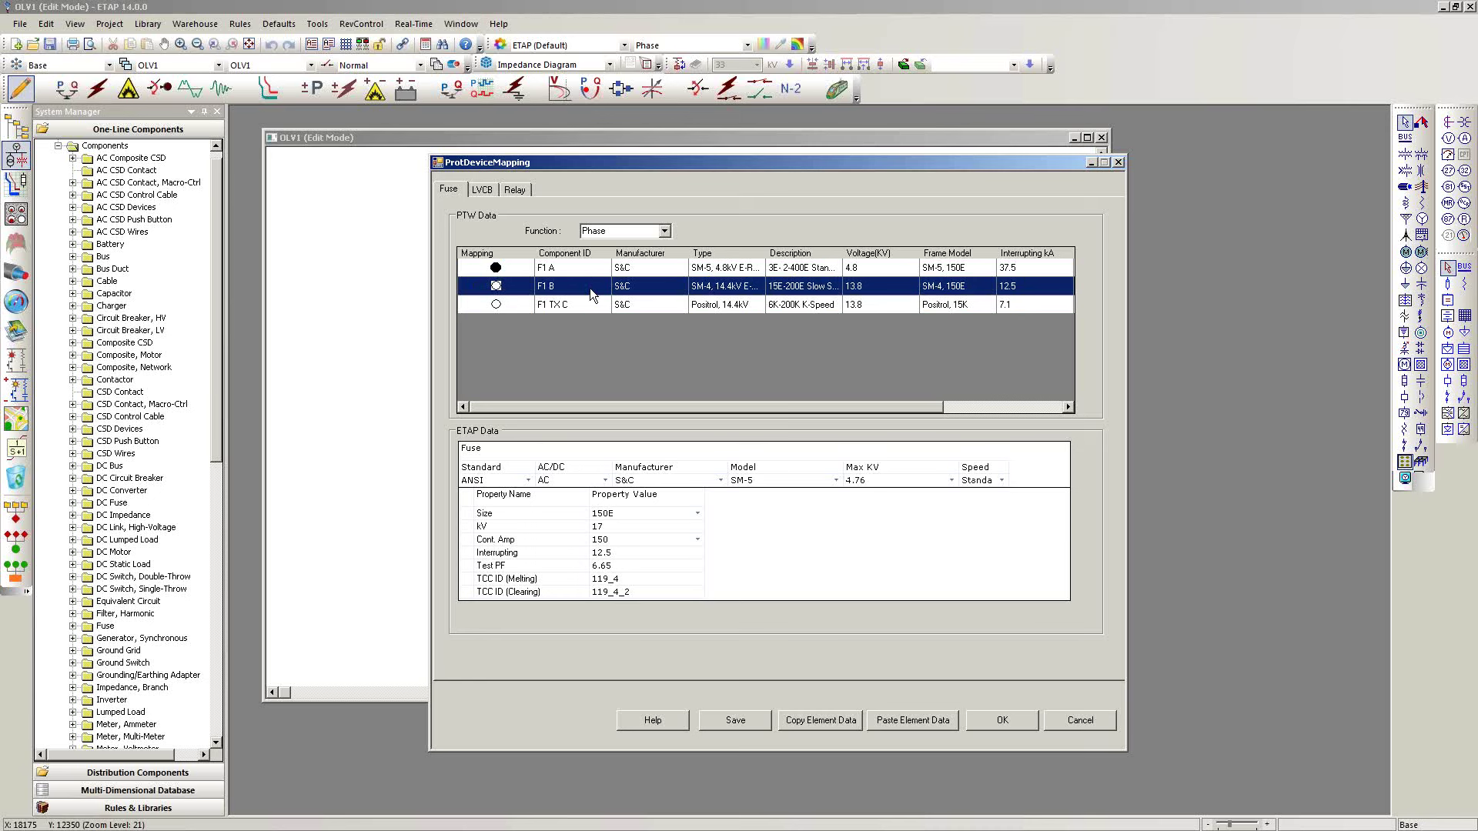
pyautogui.click(489, 194)
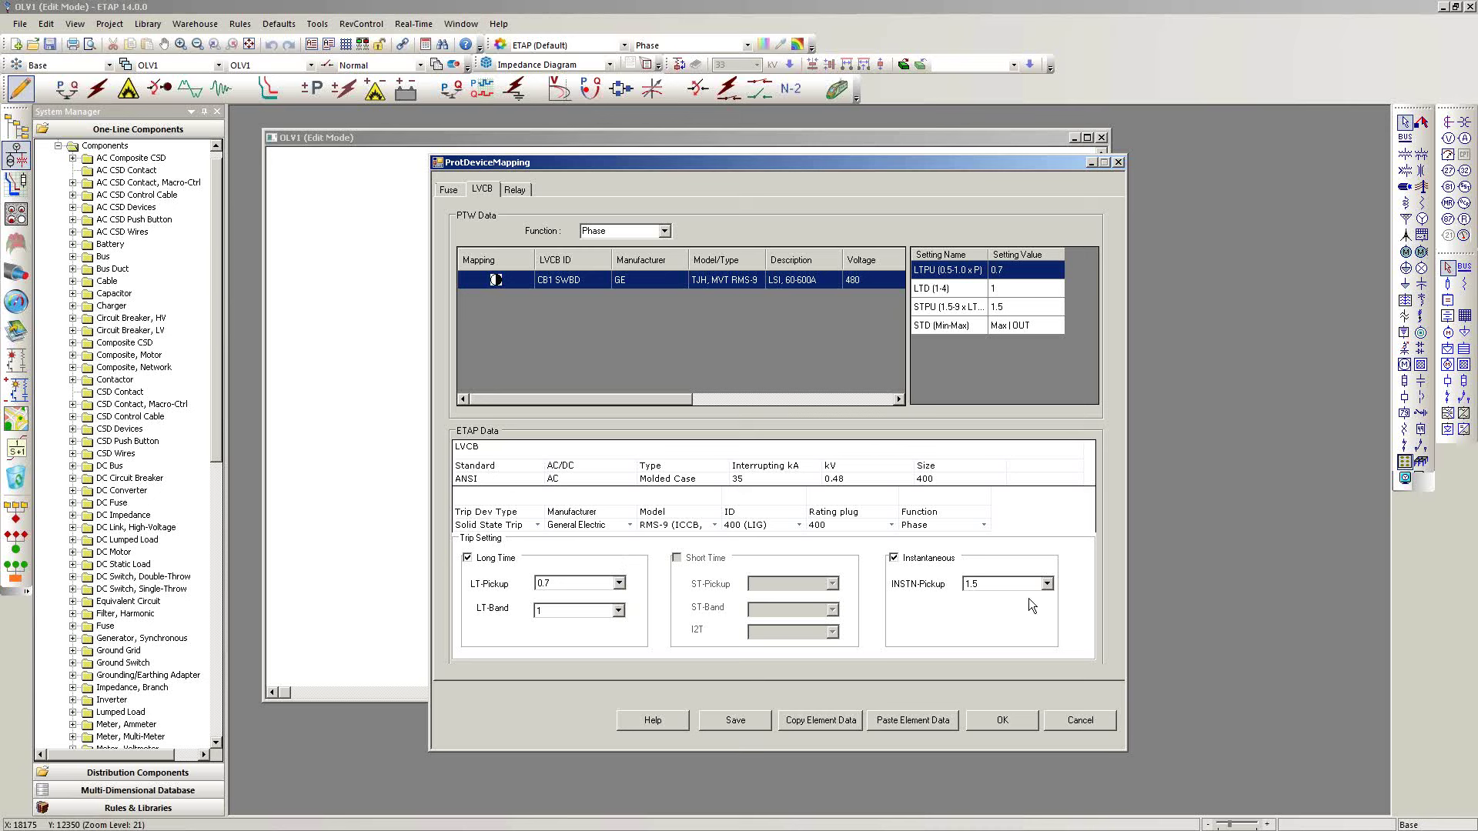
# - Review the relay mappings for R1 T1 and R1 TX A, then save the device mapping
pyautogui.click(515, 189)
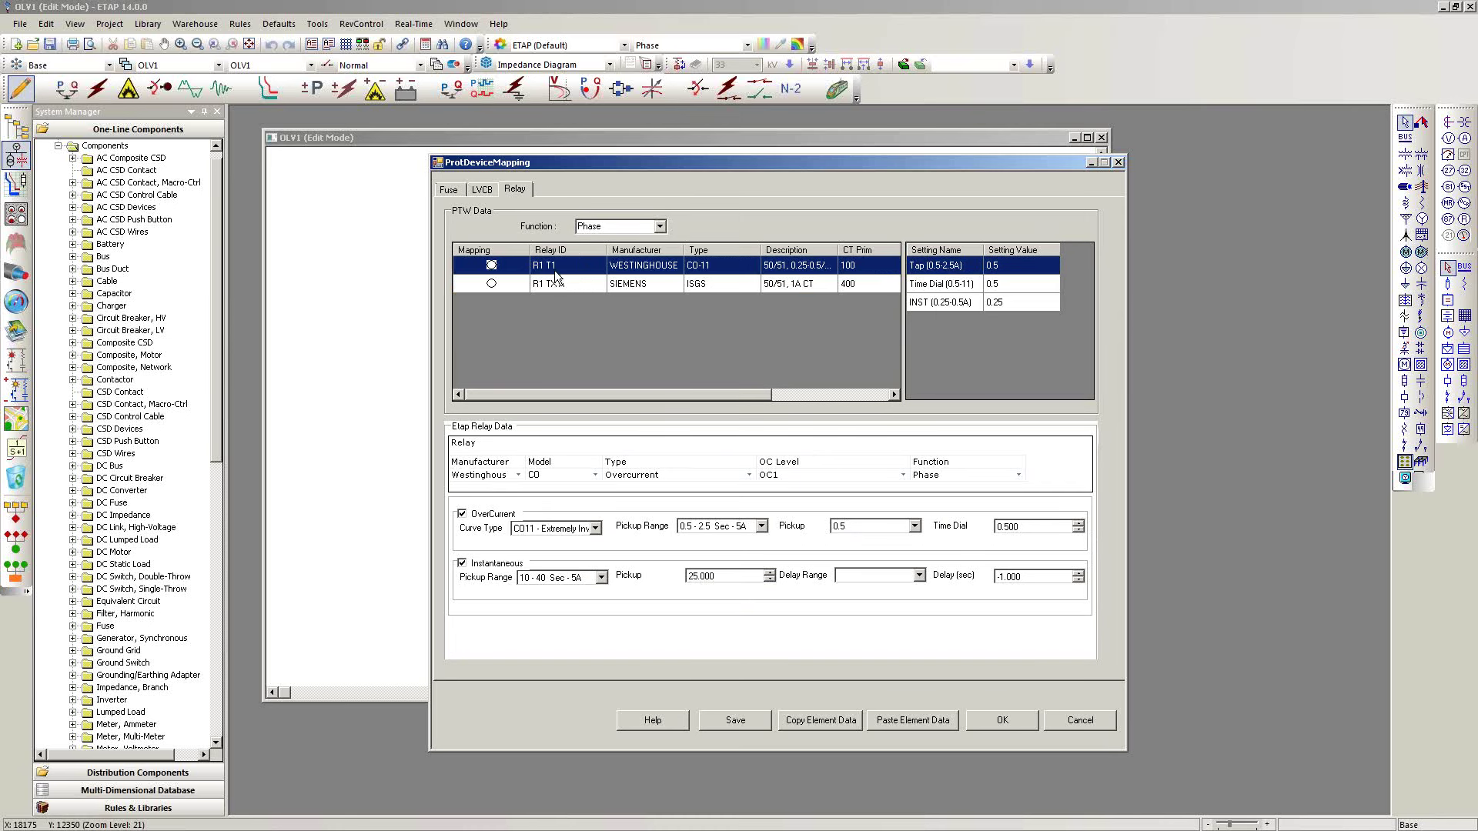
pyautogui.click(555, 286)
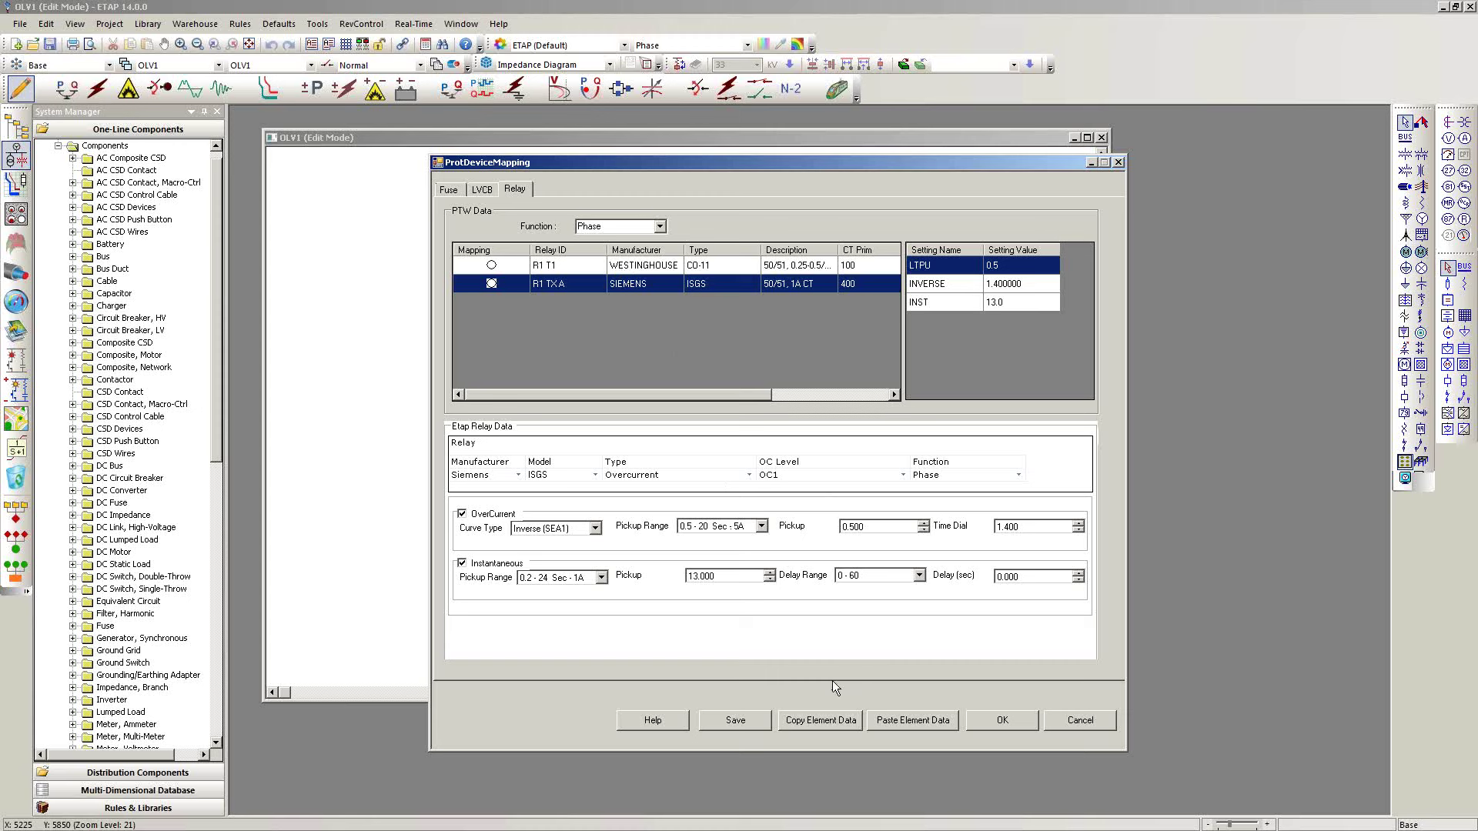
pyautogui.click(728, 722)
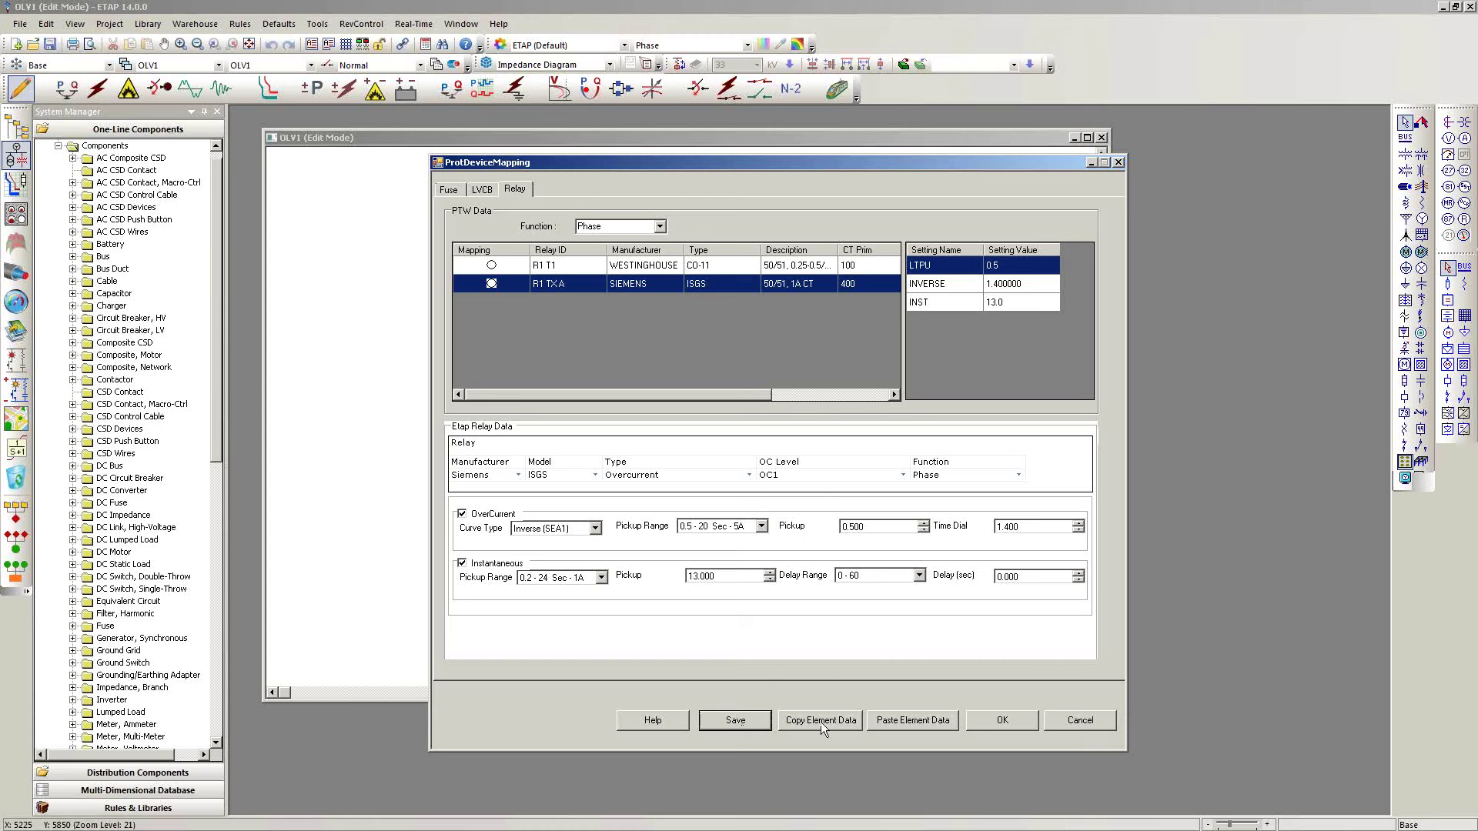
# - Transfer the device mapping to ETAP and enlarge the OLV1 window to show the whole network
pyautogui.click(998, 720)
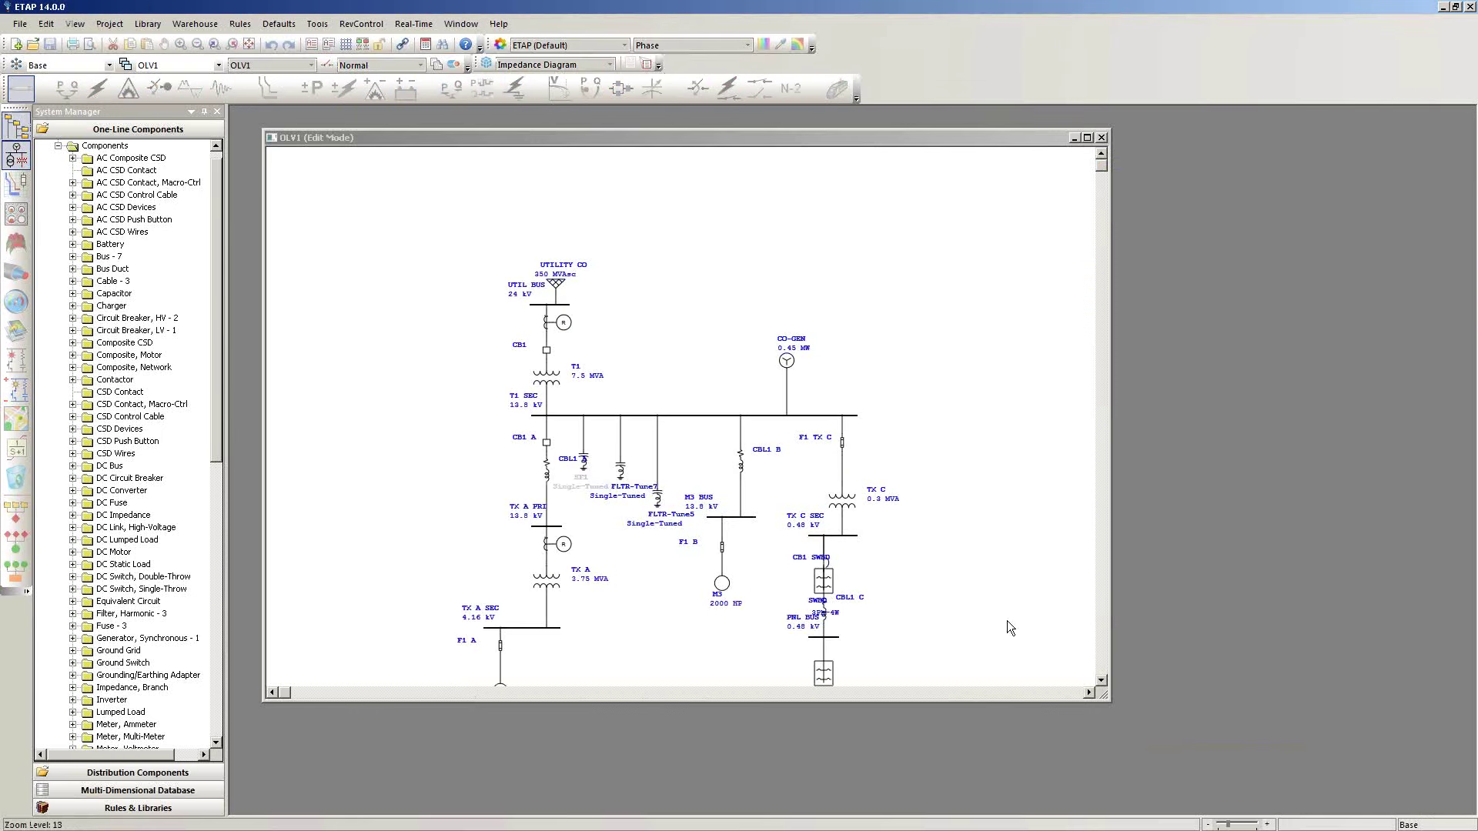
pyautogui.moveTo(1105, 700); pyautogui.dragTo(1122, 779)
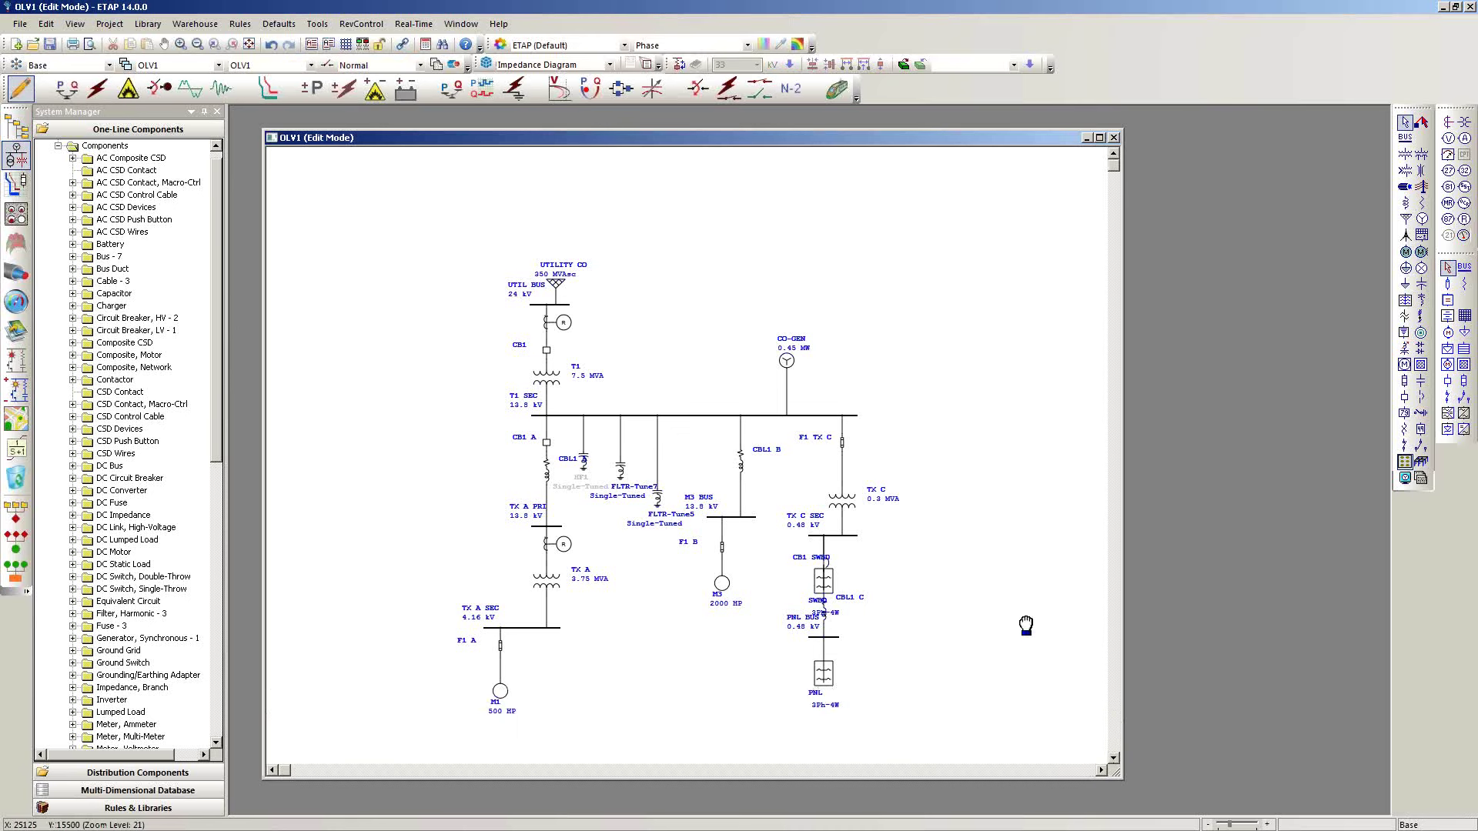
pyautogui.scroll(-1, 1032, 634)
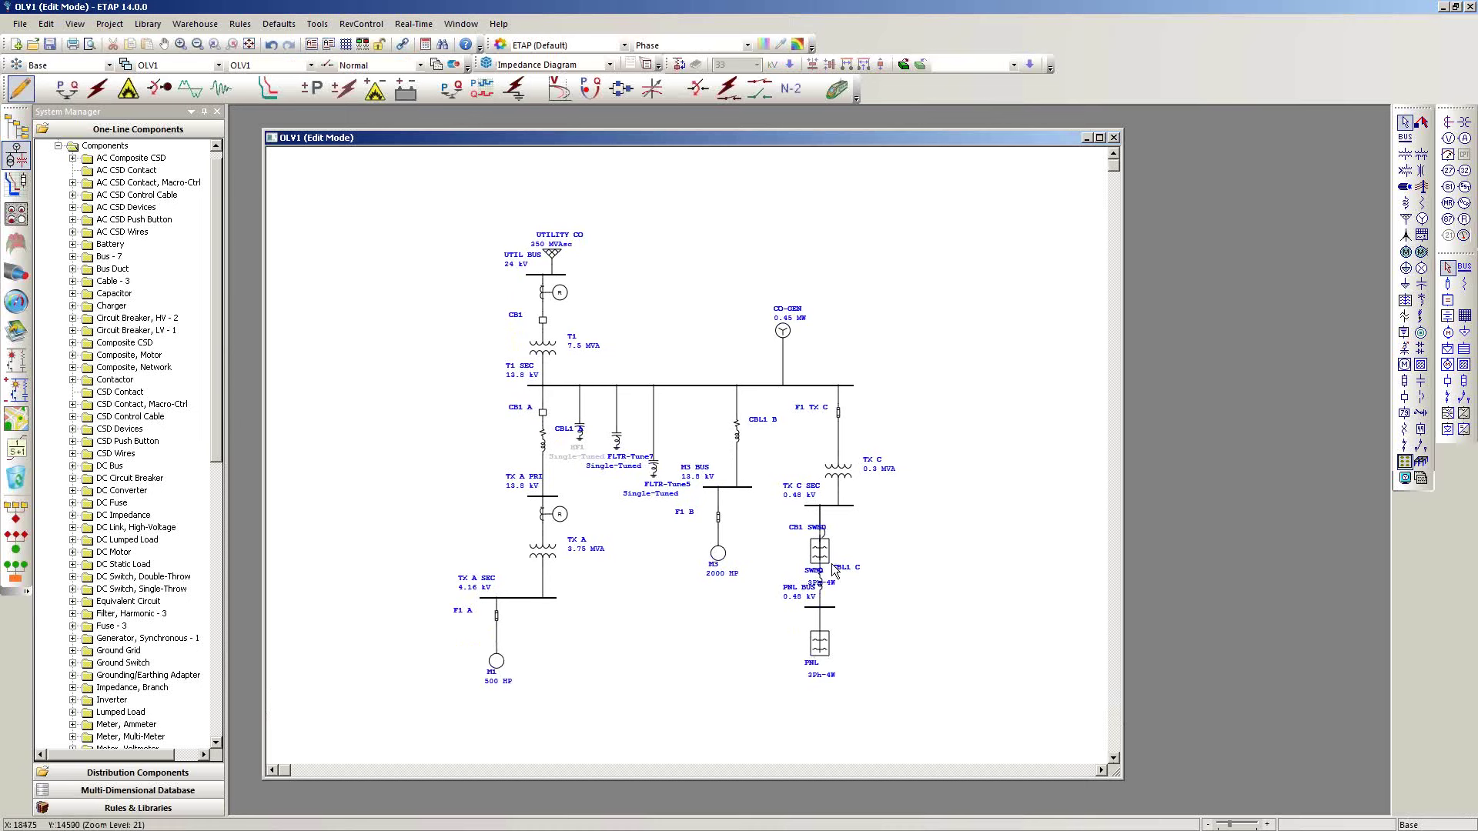
pyautogui.doubleClick(716, 557)
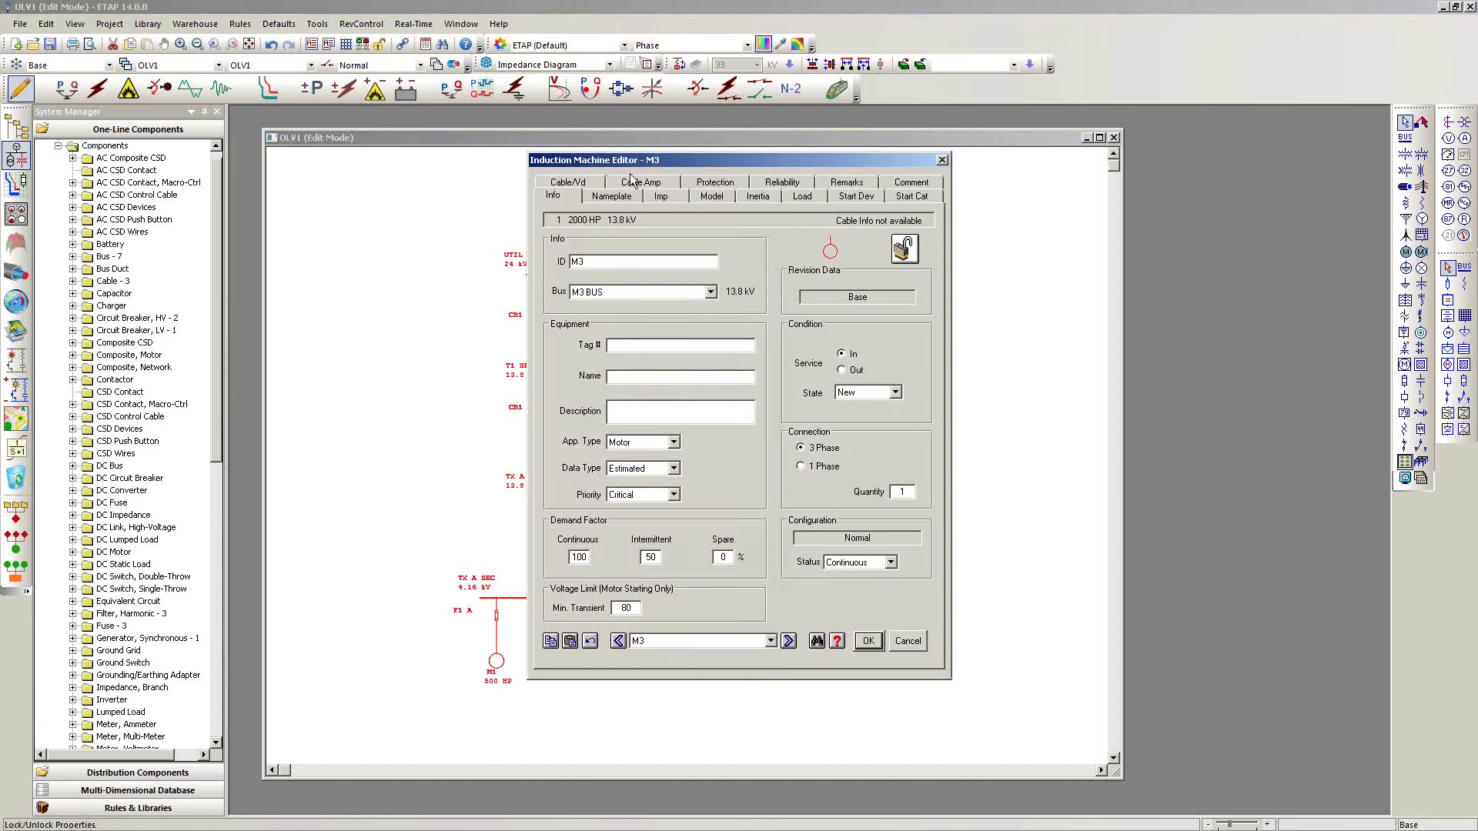
pyautogui.moveTo(641, 158); pyautogui.dragTo(886, 193)
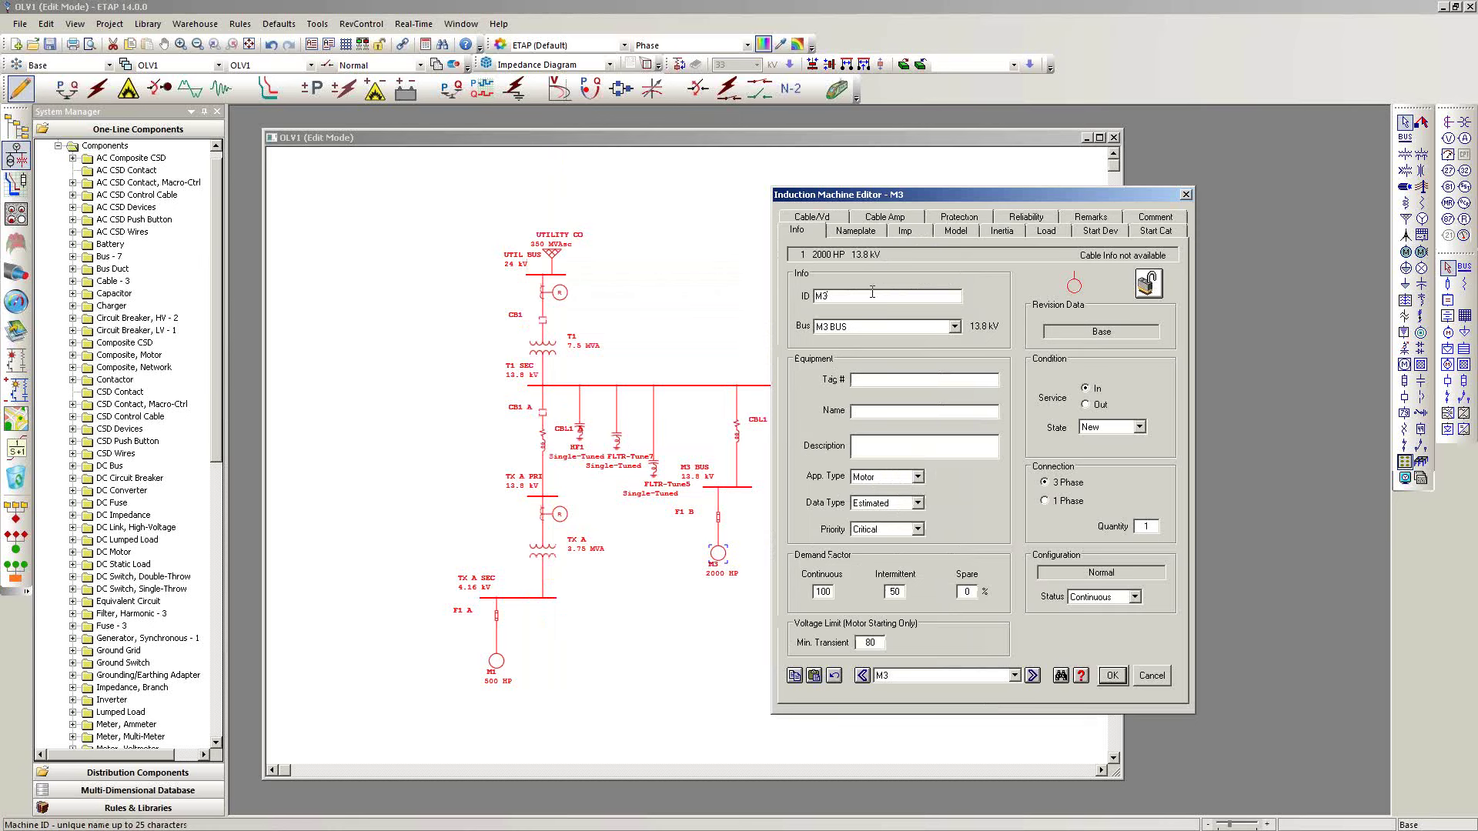
pyautogui.click(862, 236)
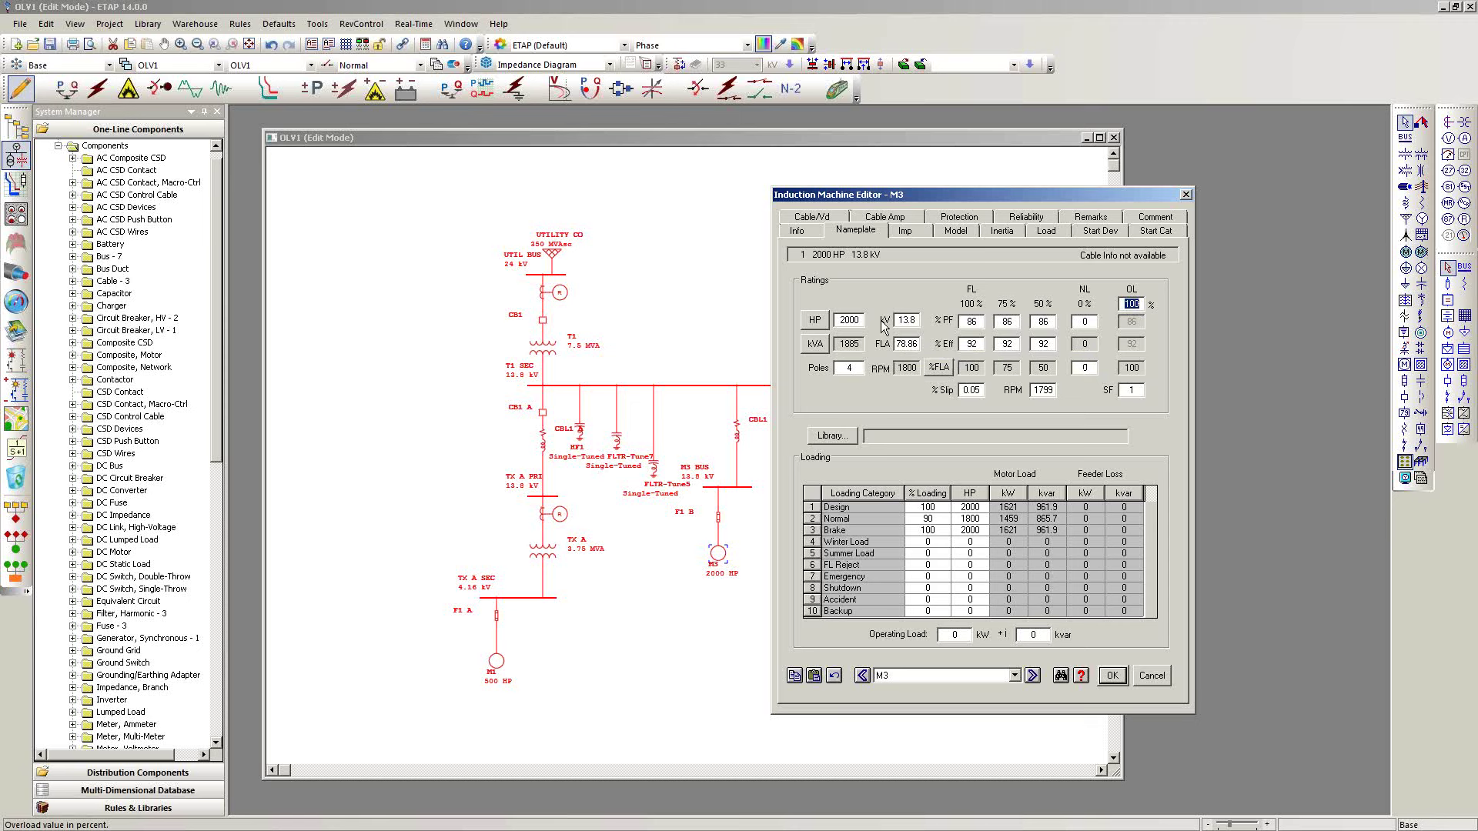
pyautogui.click(1113, 674)
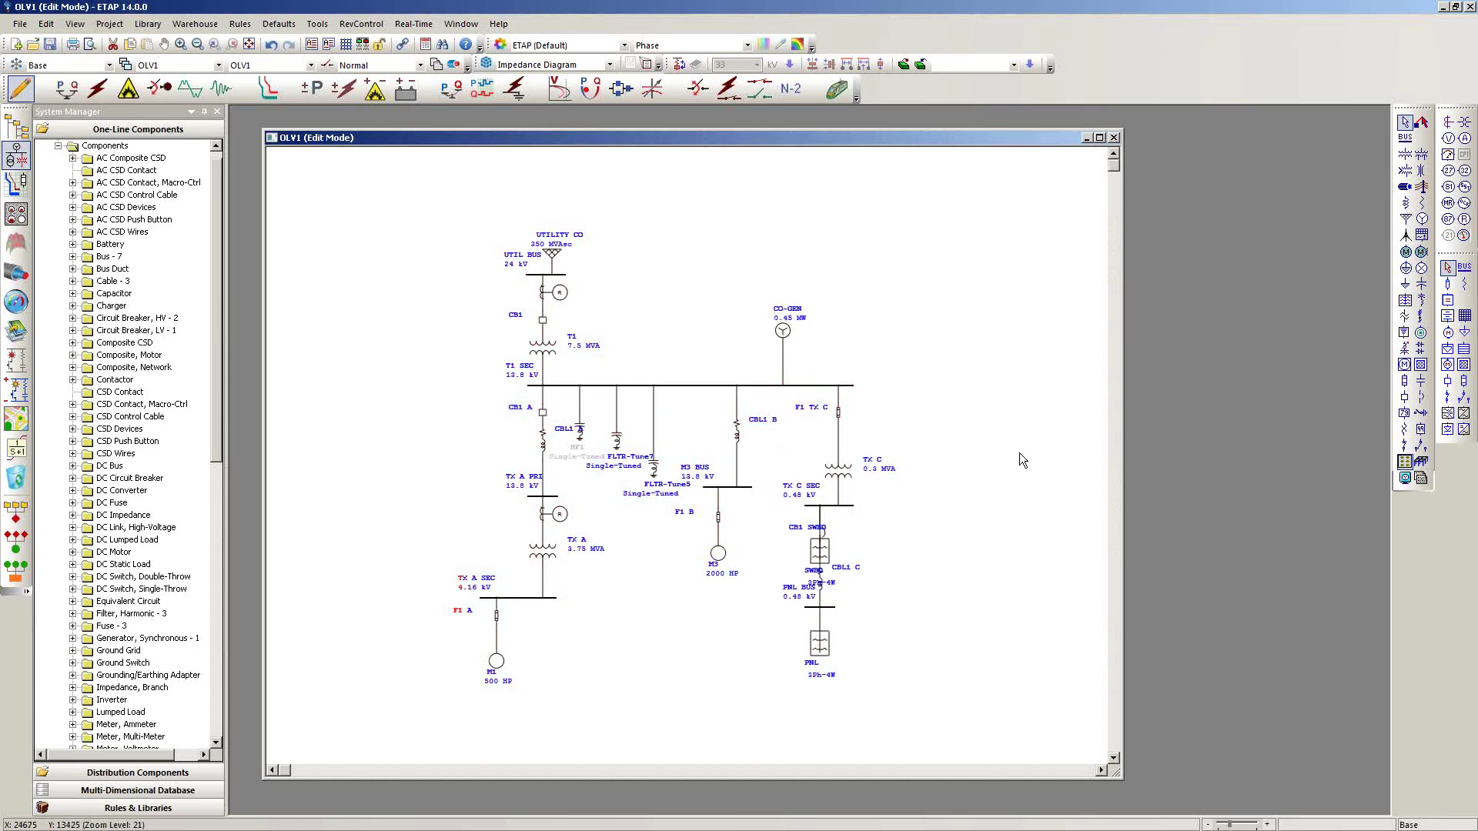
# - Select the entire one-line diagram and ungroup its elements
pyautogui.hotkey('ctrl', 'a')
pyautogui.rightClick(843, 412)
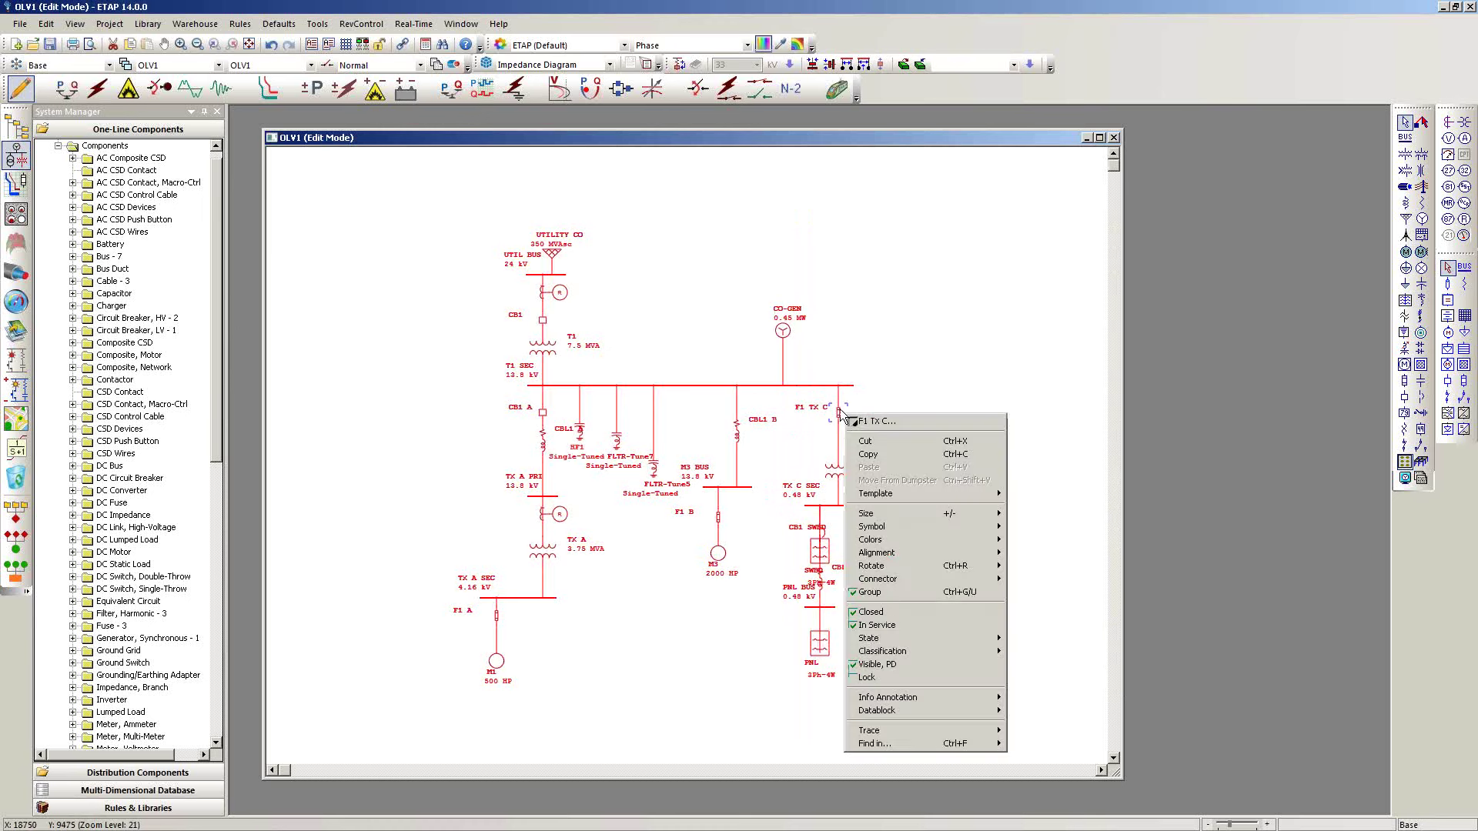
pyautogui.click(886, 595)
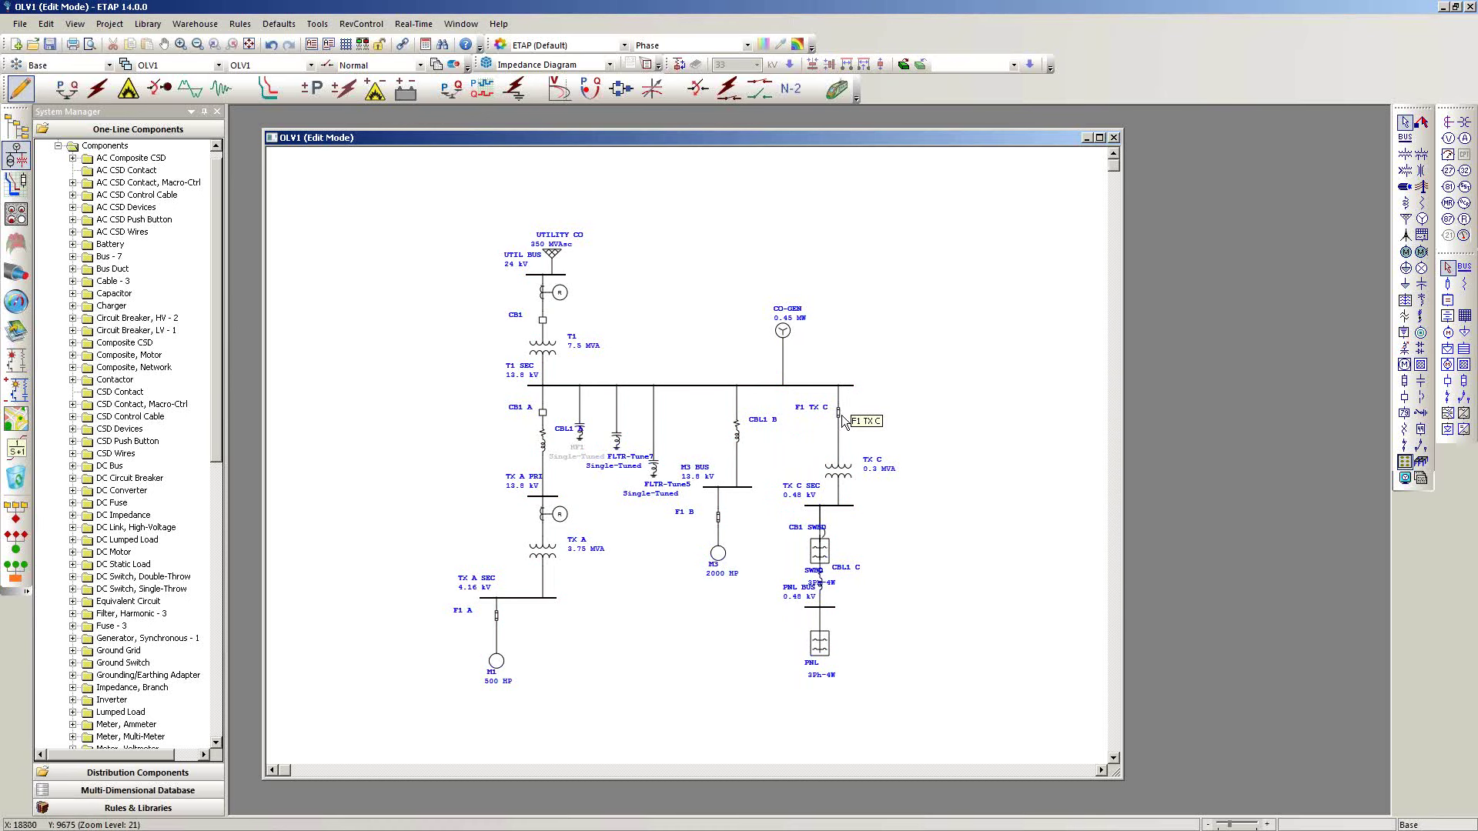
# - Give fuse F1 TX C the 27 kV S&C Universal 15K rating from the library
pyautogui.doubleClick(840, 415)
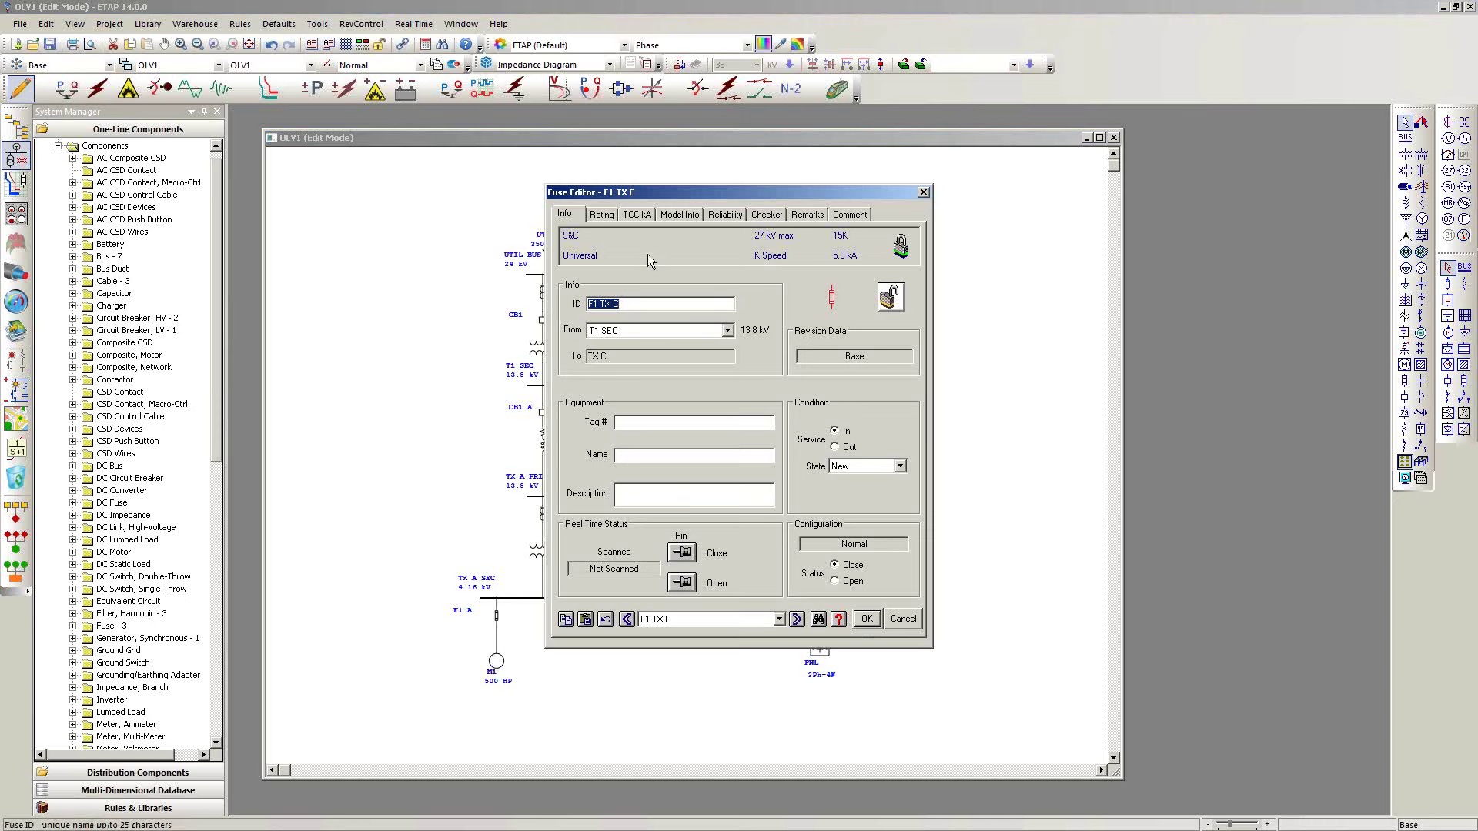
pyautogui.click(599, 214)
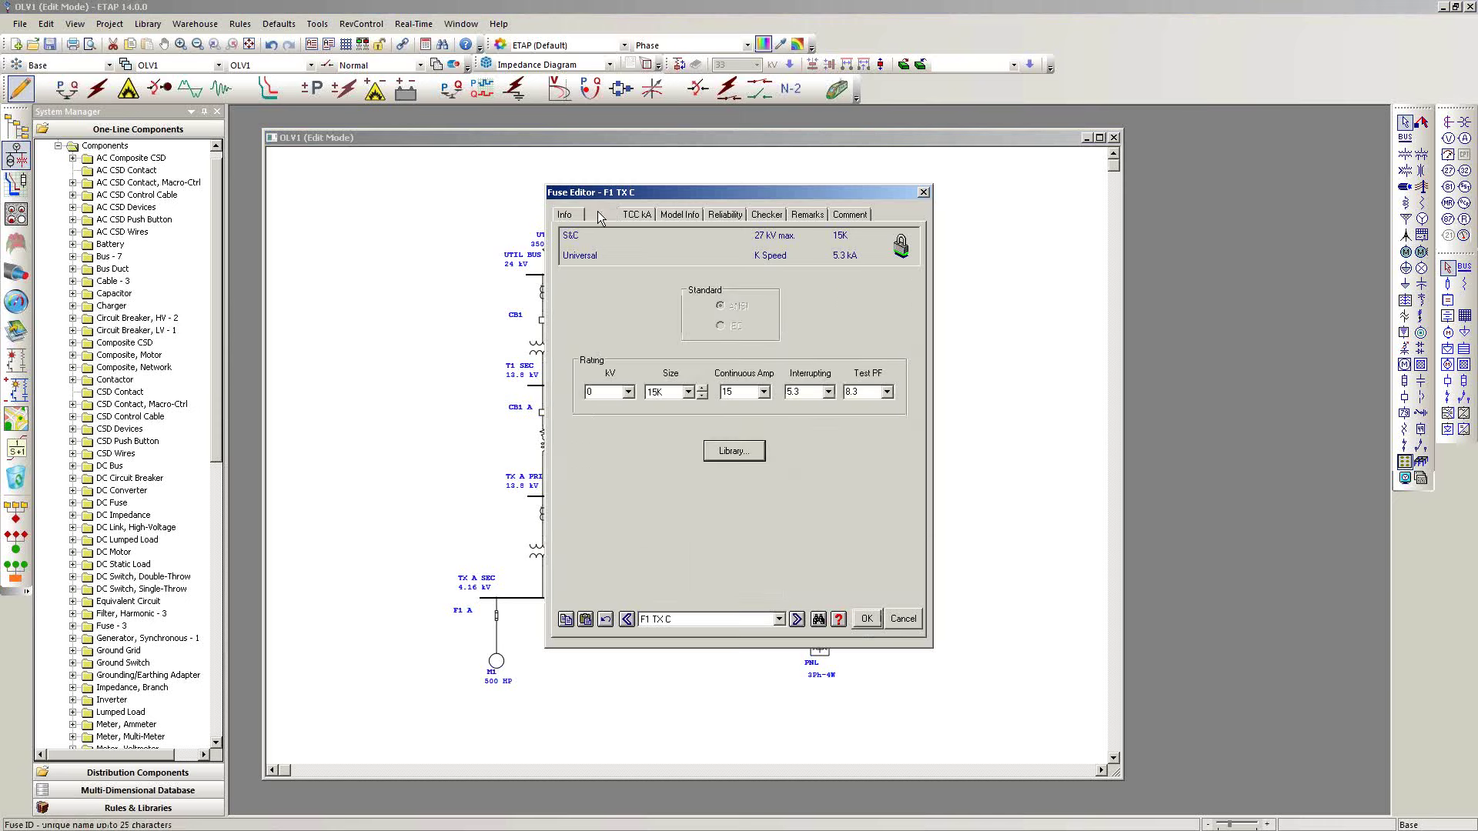
pyautogui.click(733, 453)
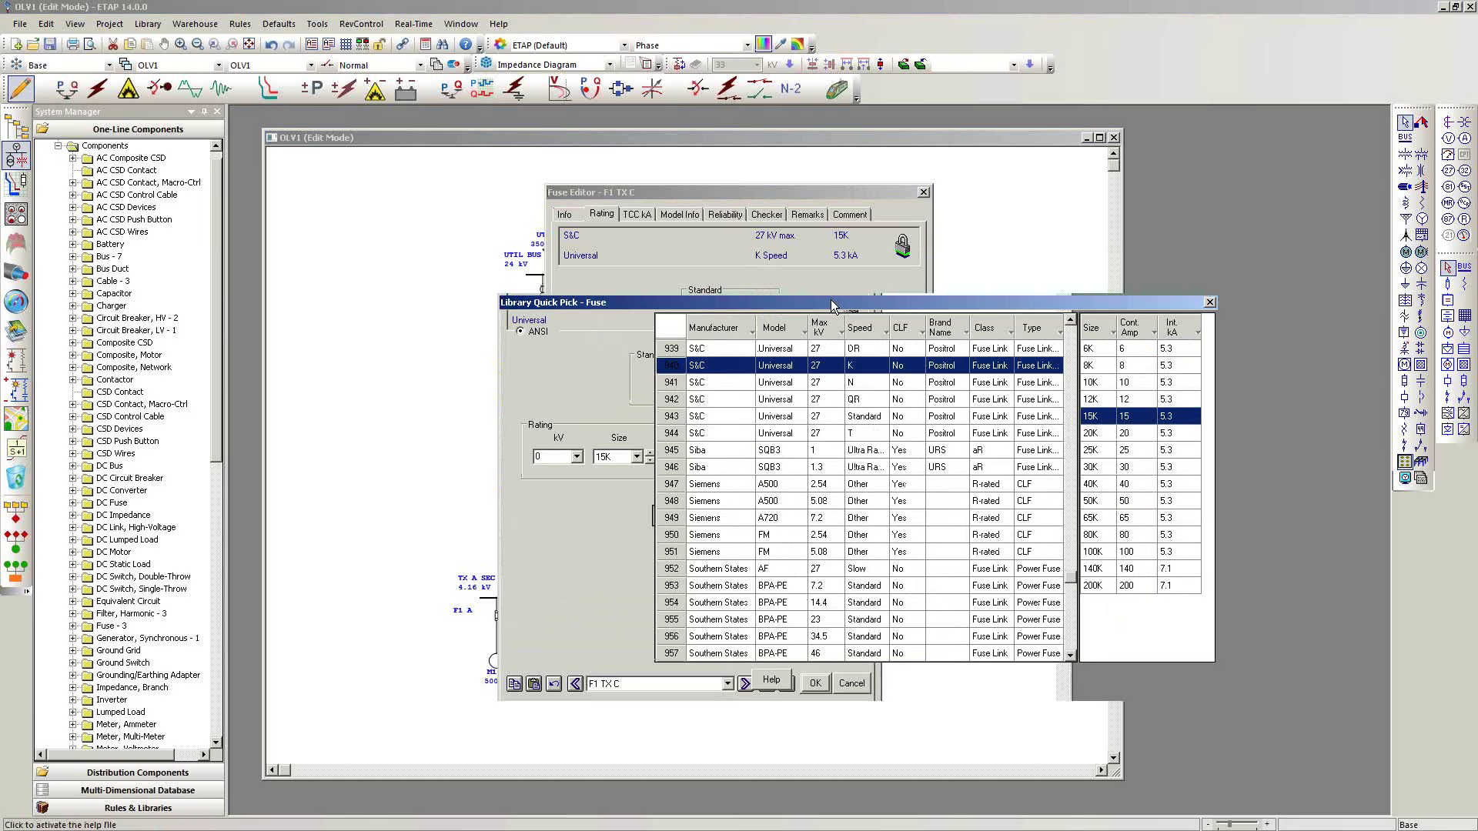
pyautogui.moveTo(832, 300); pyautogui.dragTo(832, 294)
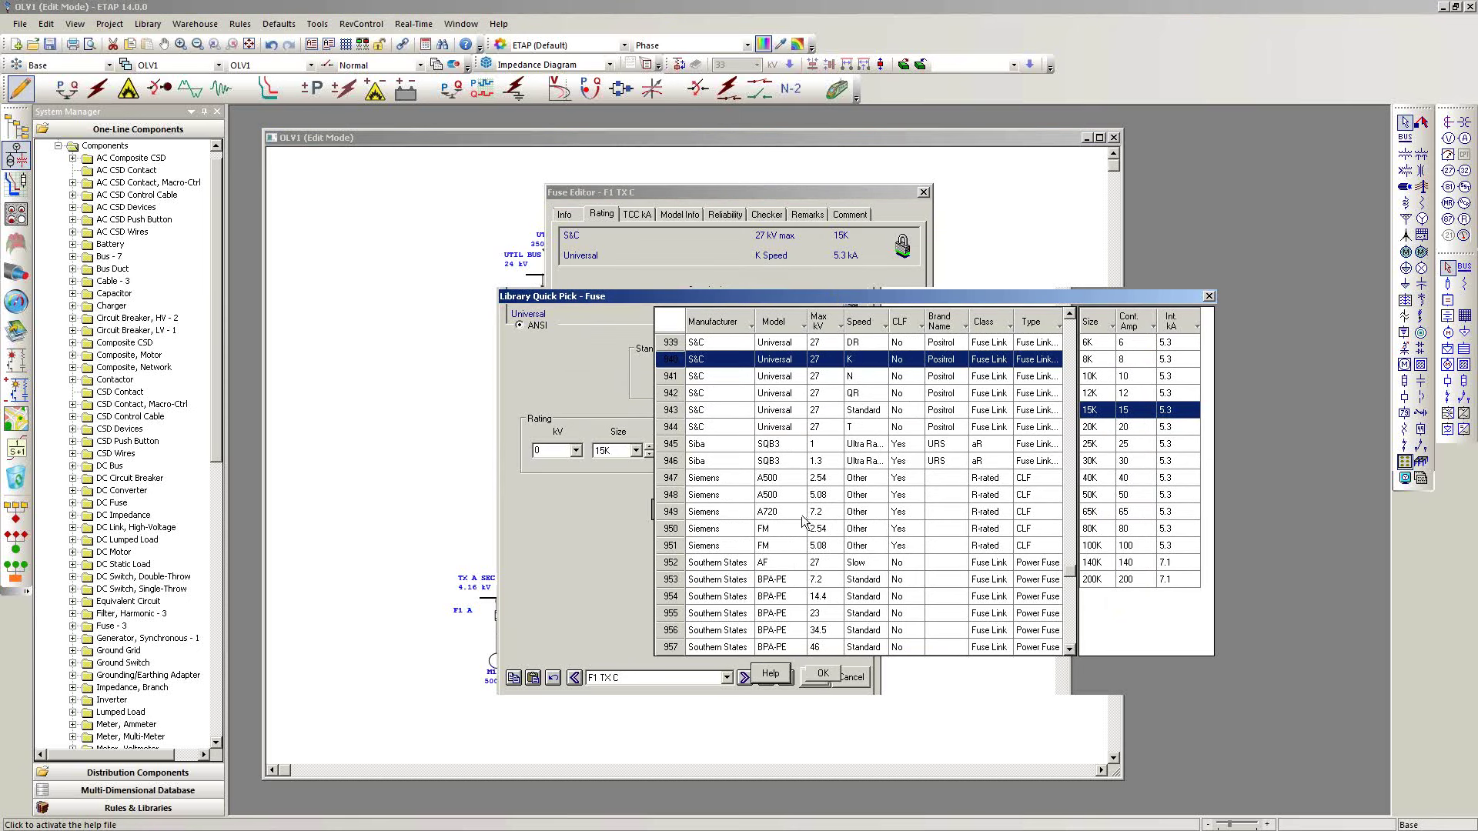
pyautogui.click(820, 683)
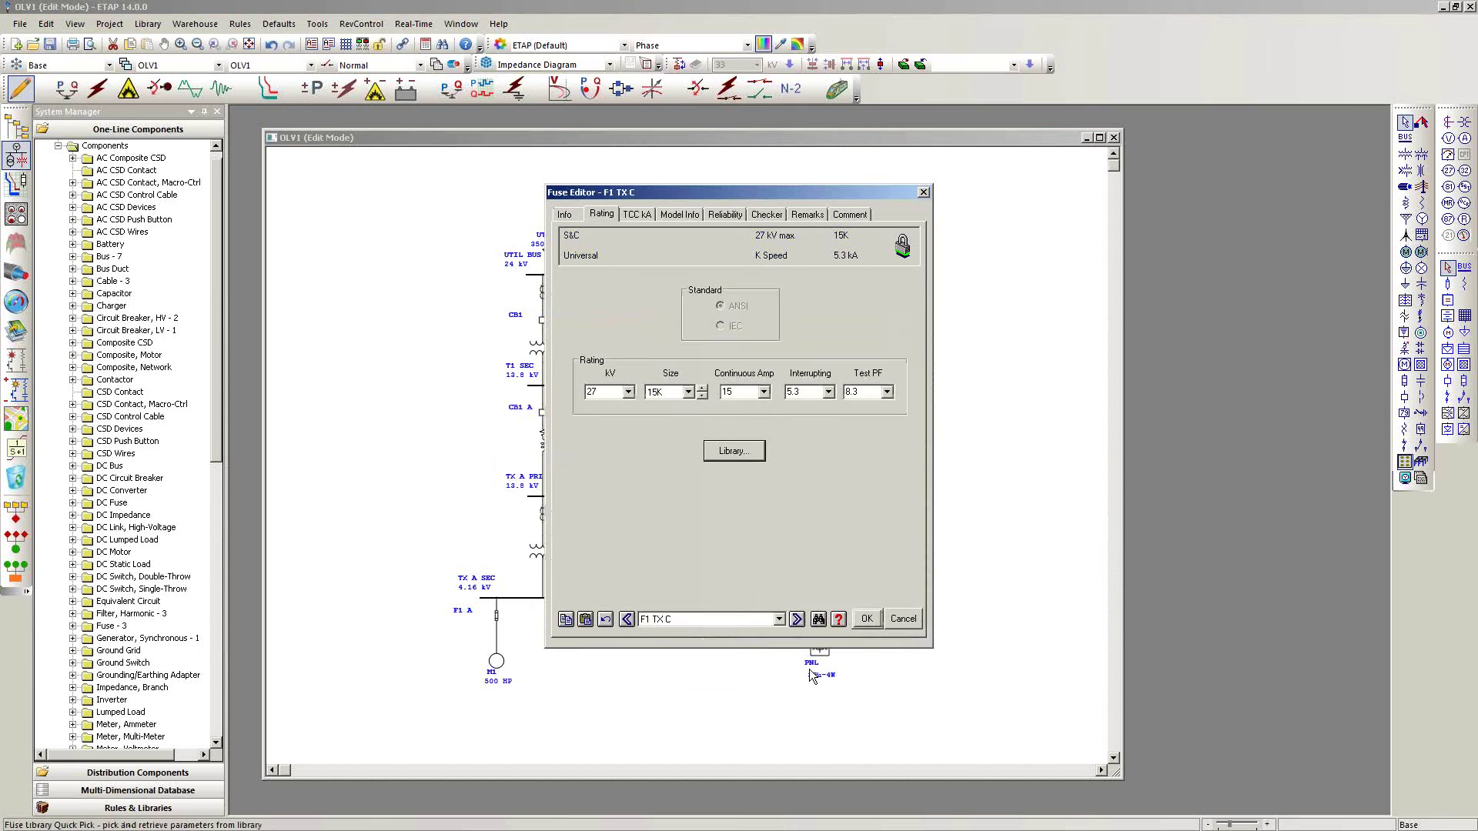
pyautogui.click(867, 620)
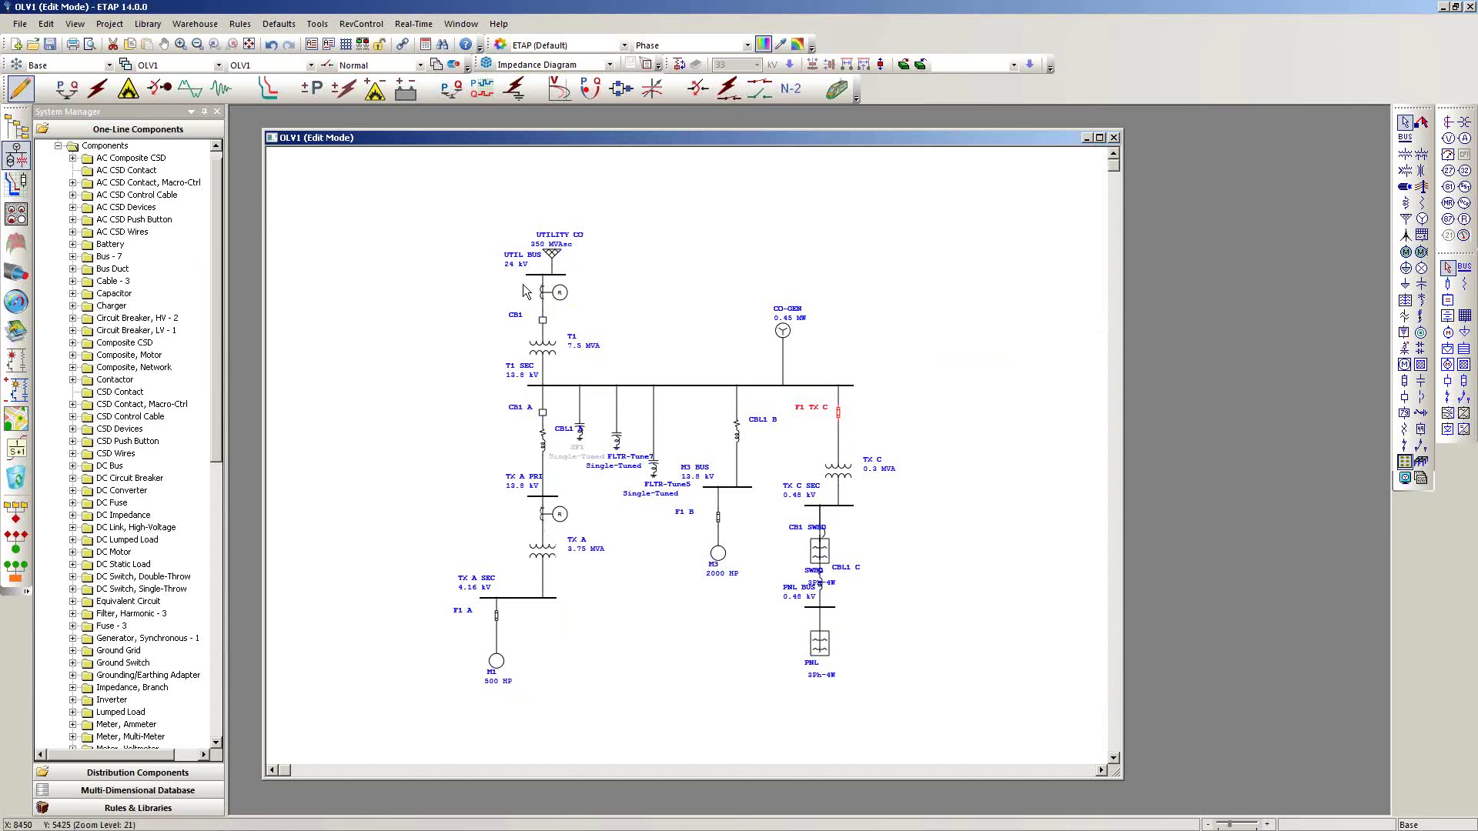
# - Run a load flow study with its output report named LF-Report
pyautogui.click(467, 269)
pyautogui.click(74, 97)
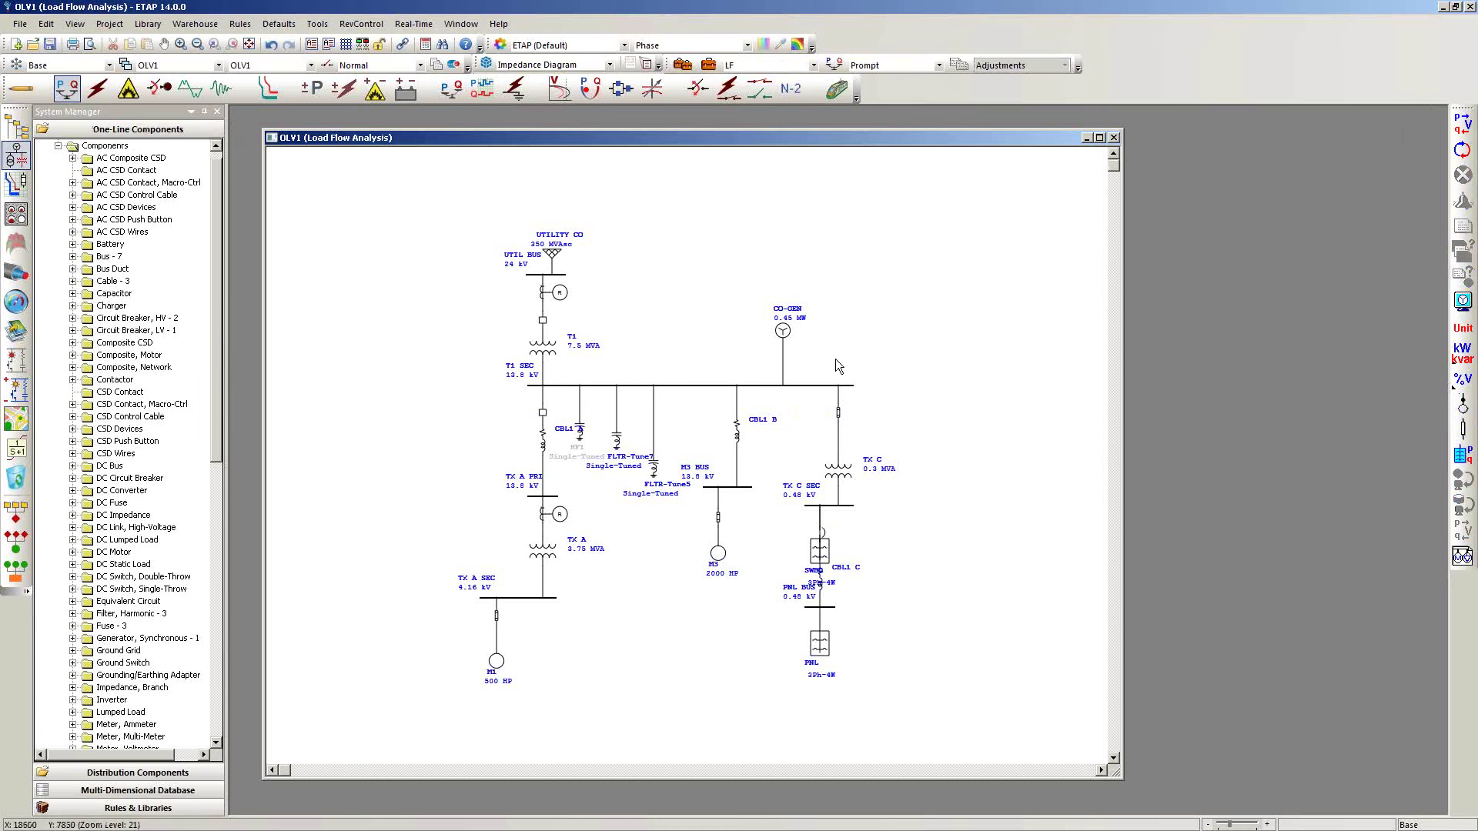
pyautogui.click(1462, 125)
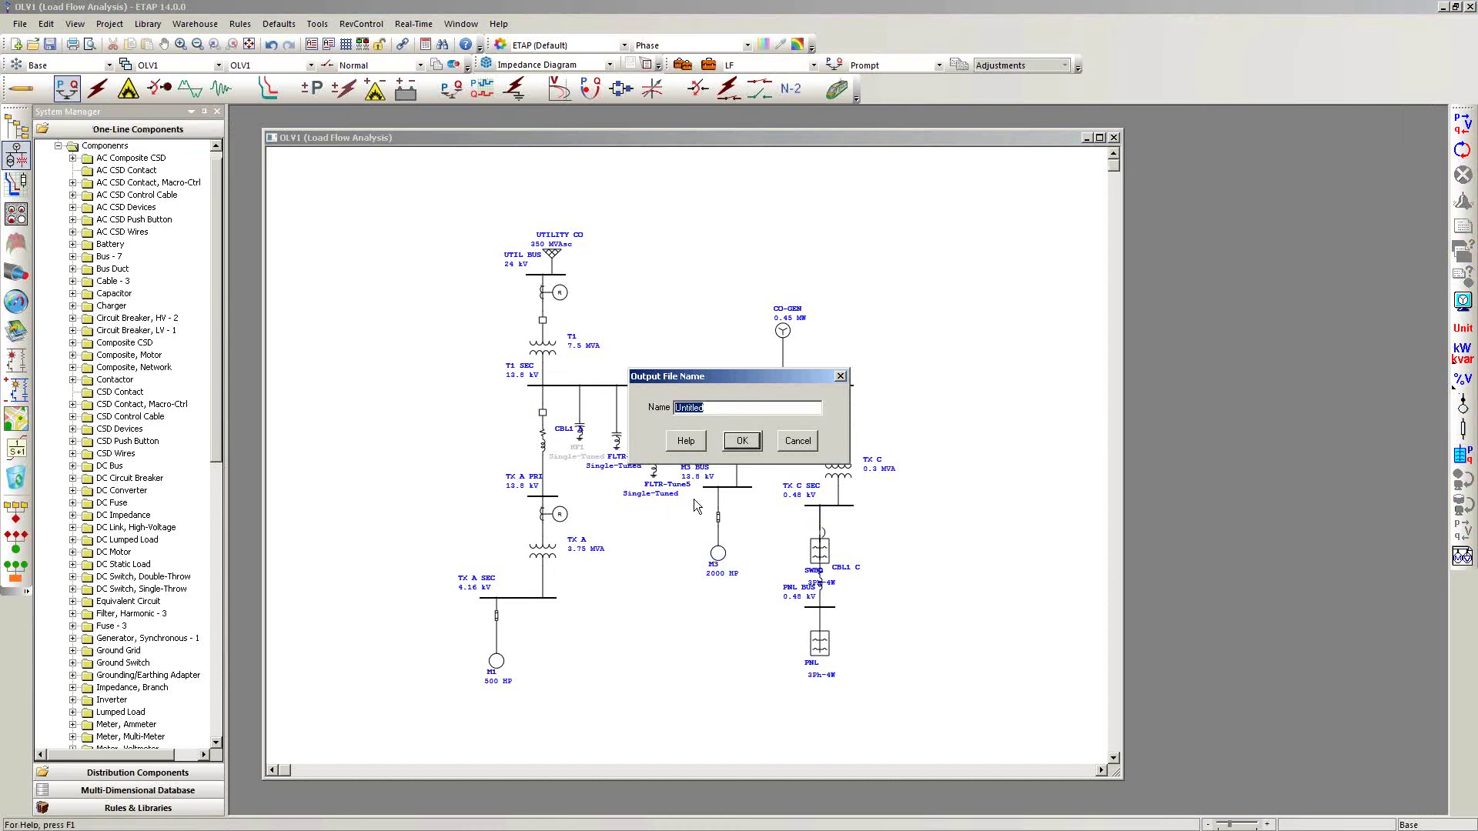
pyautogui.write('LF-Report')
pyautogui.click(743, 444)
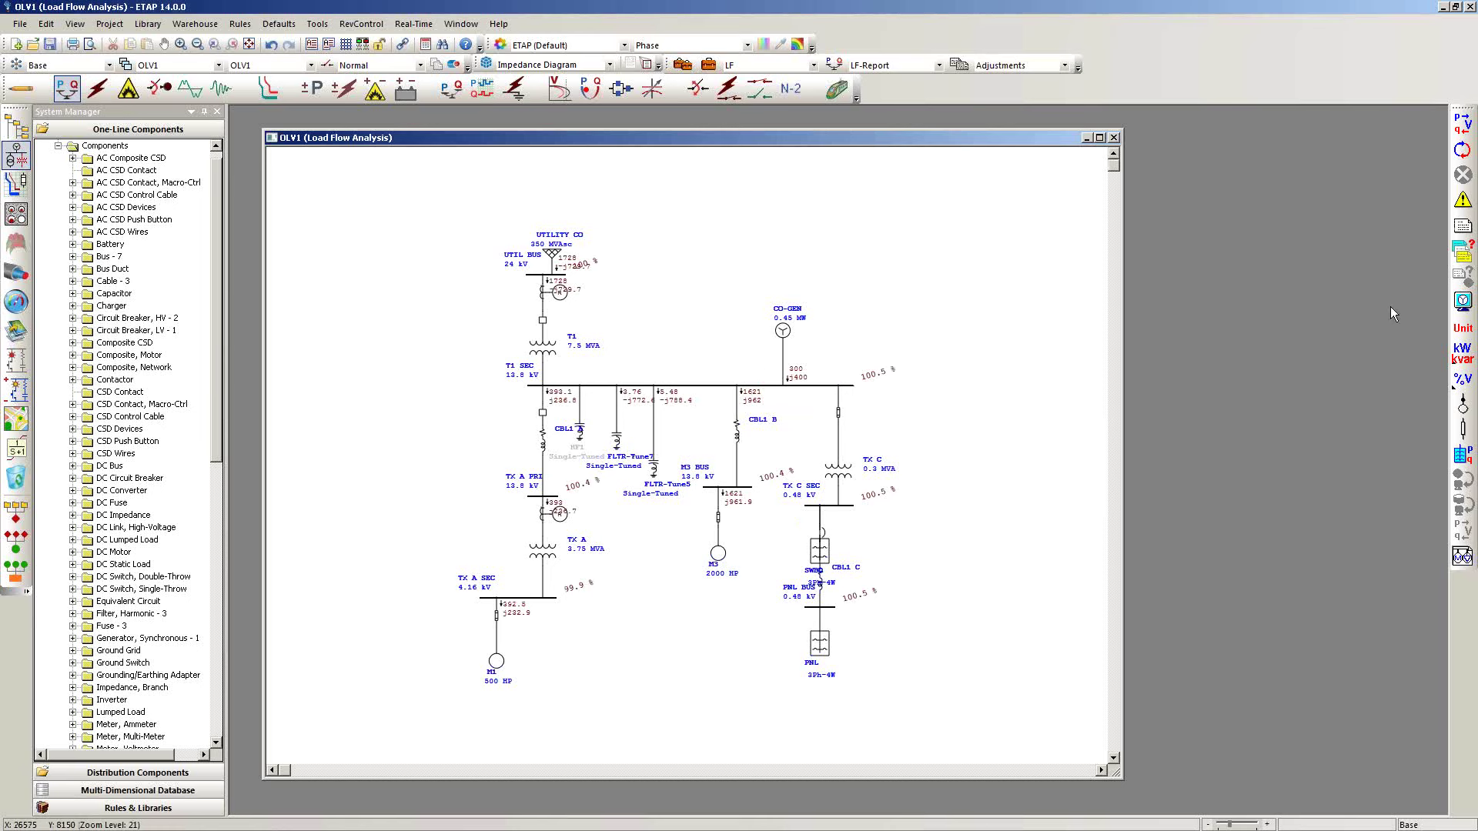
# - Show units with the kW/kvar load flow results, then go back to Edit mode
pyautogui.click(1460, 328)
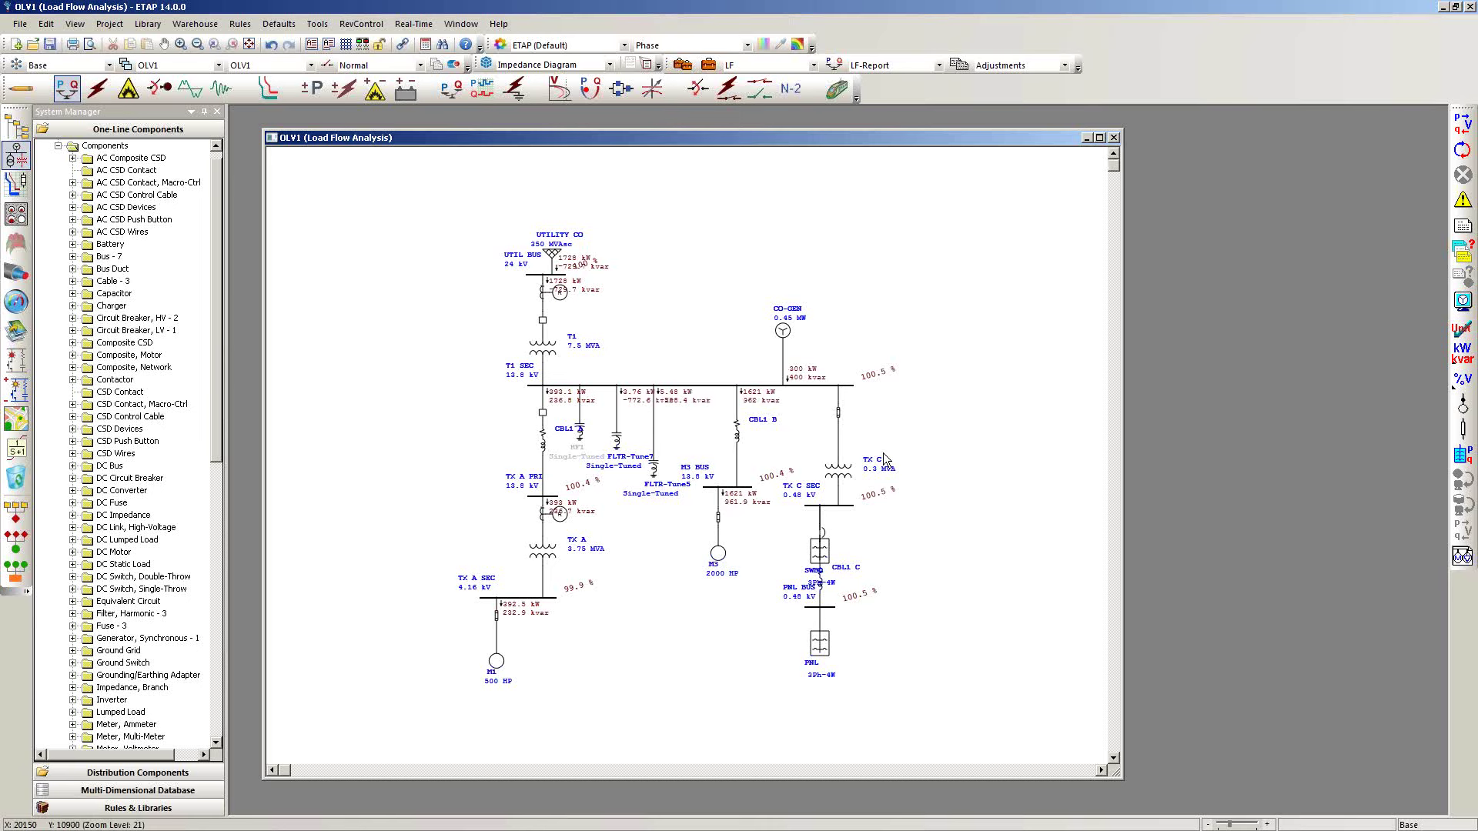
pyautogui.scroll(2, 639, 575)
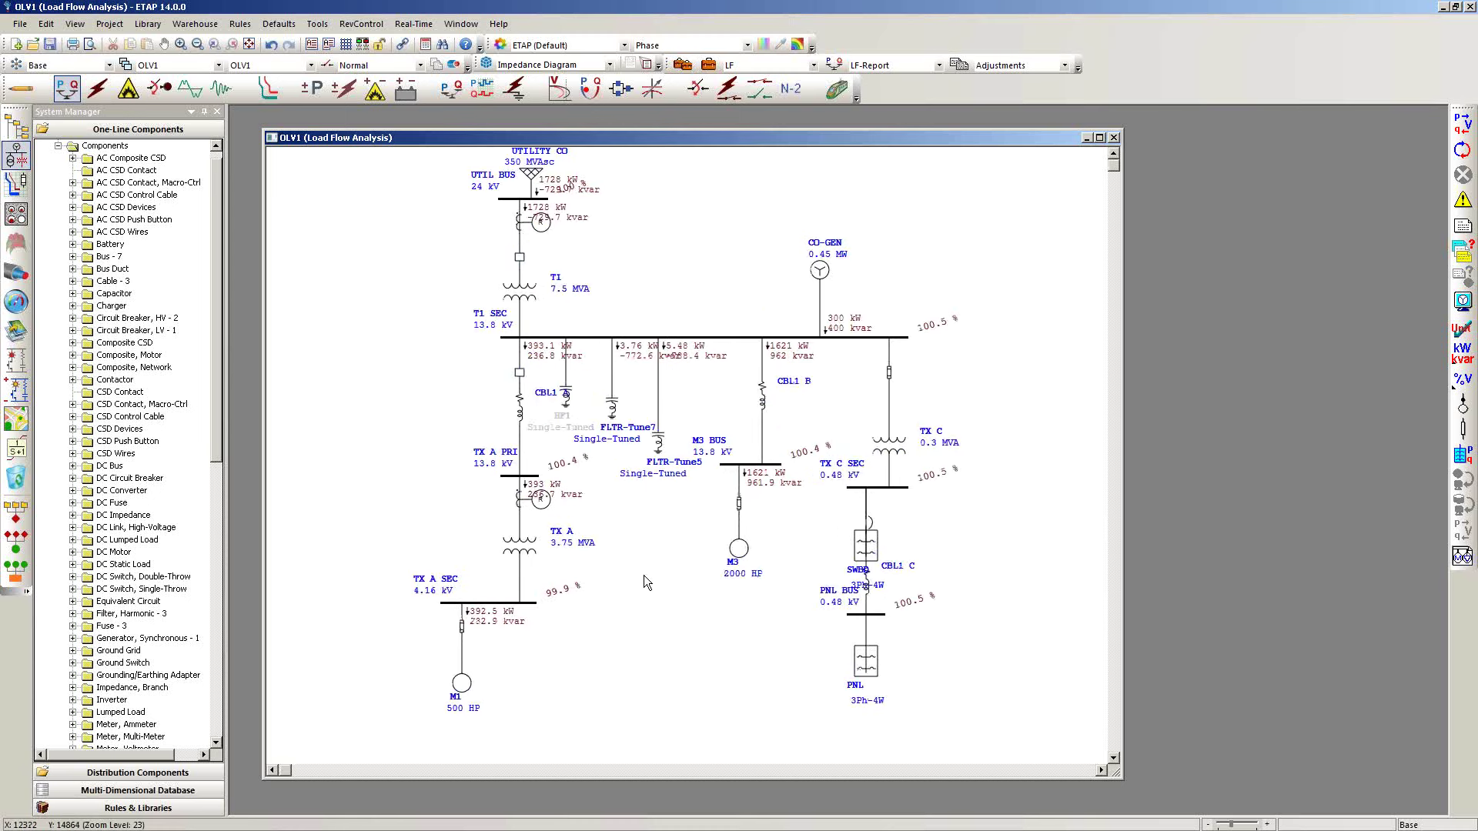
pyautogui.scroll(1, 643, 575)
pyautogui.moveTo(711, 521); pyautogui.dragTo(714, 633)
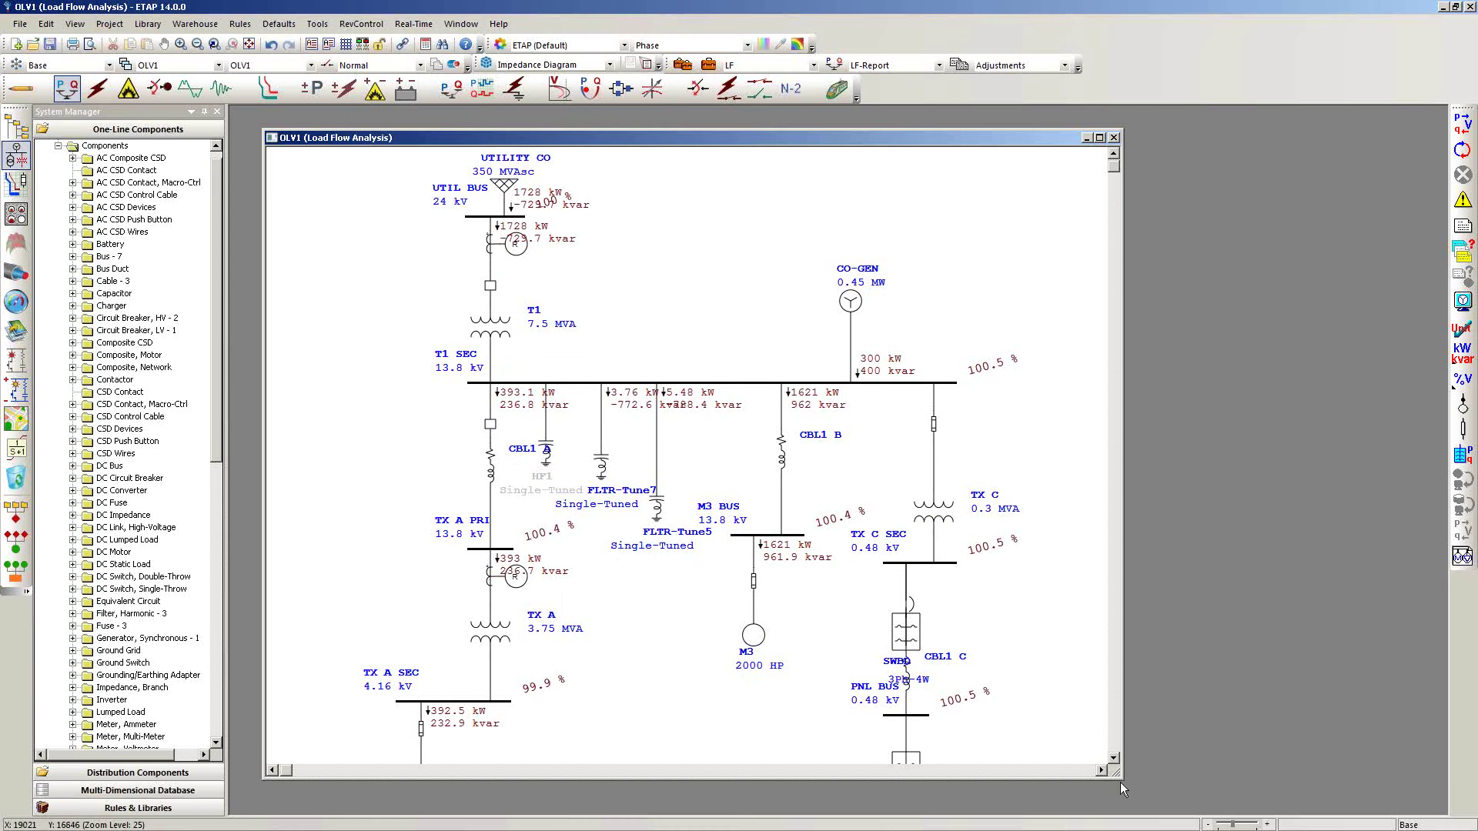
pyautogui.moveTo(1120, 780); pyautogui.dragTo(1140, 806)
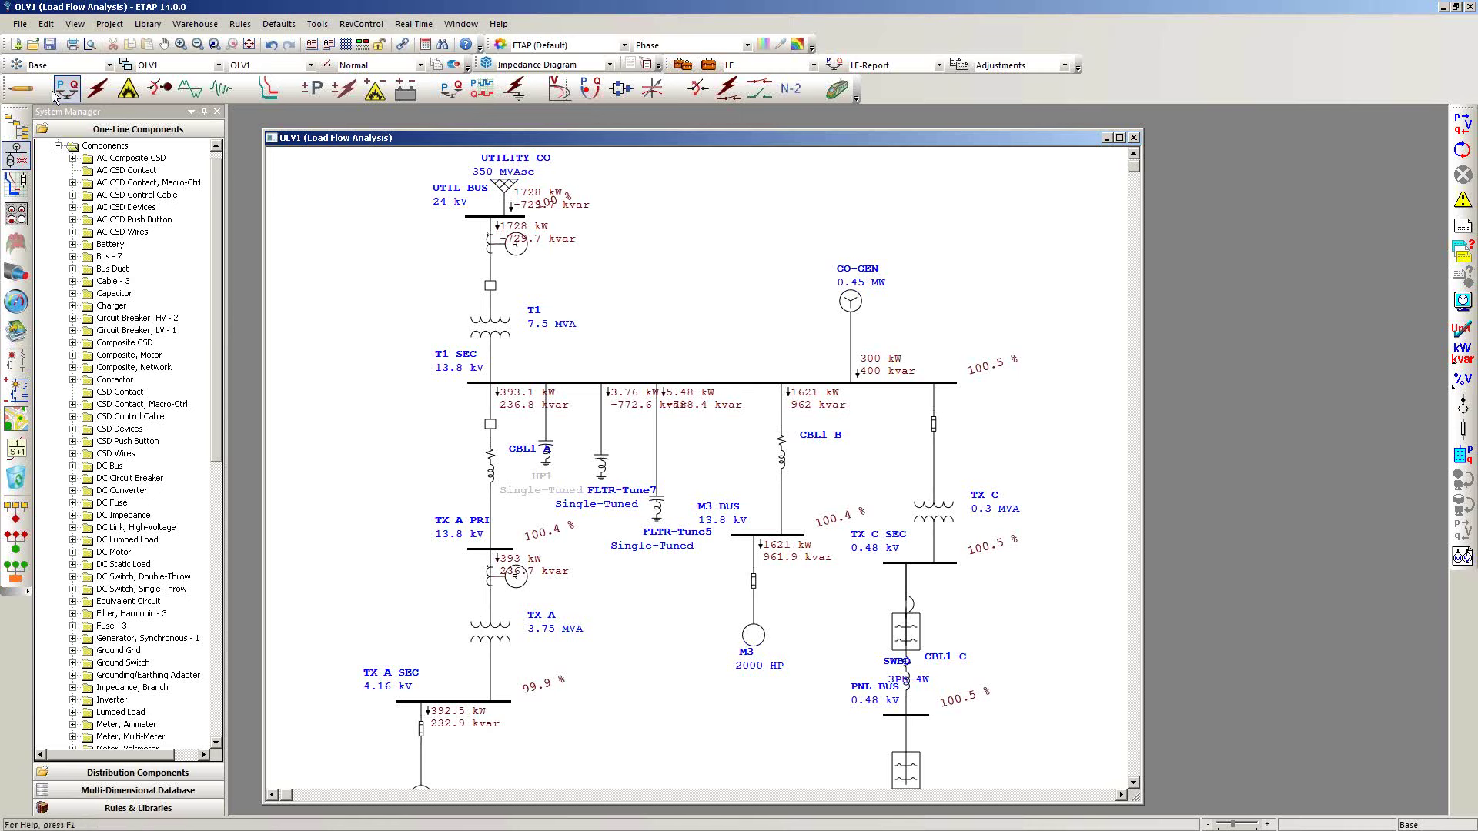
pyautogui.click(21, 89)
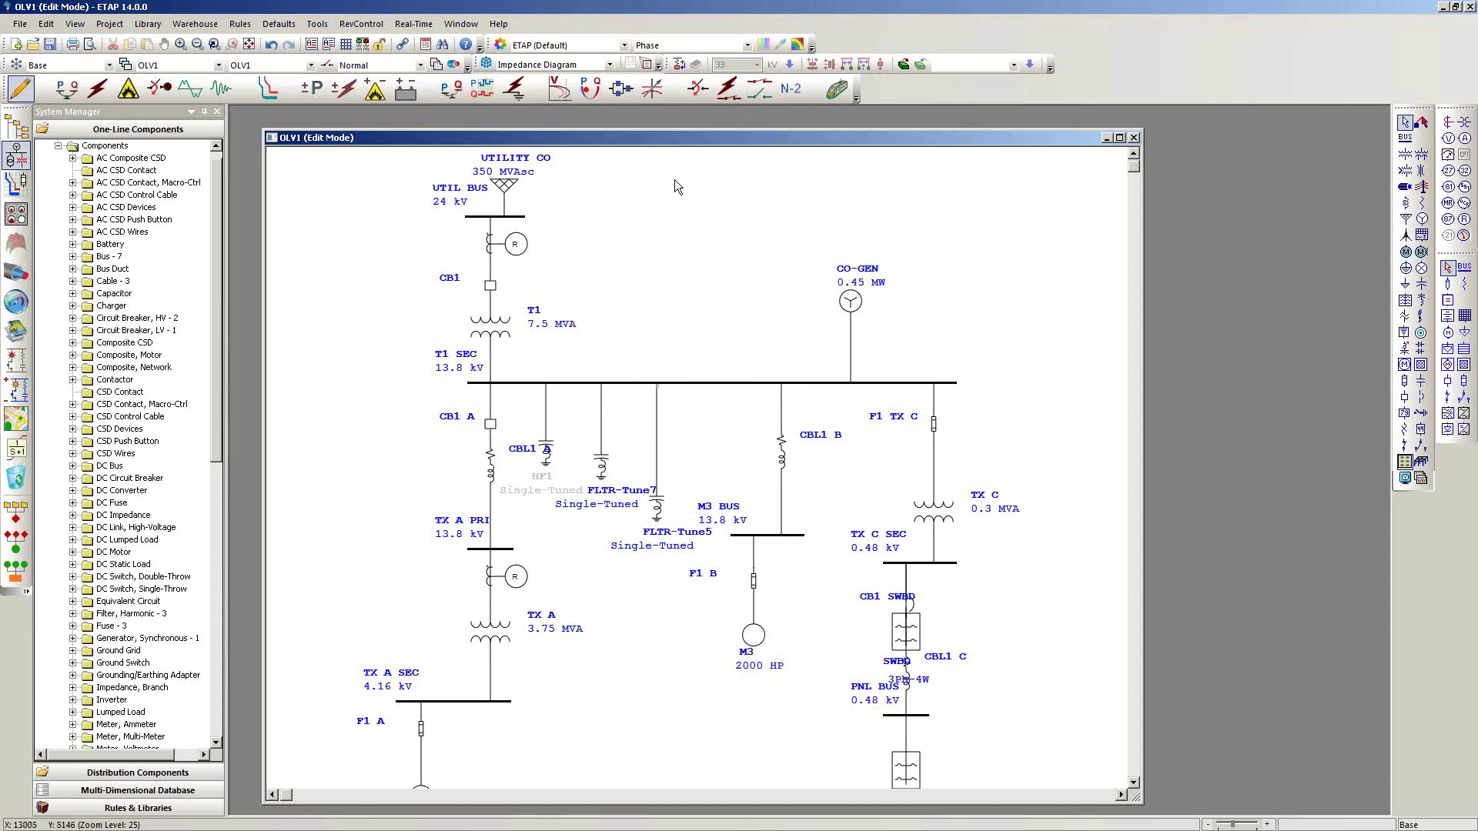
# - Cancel out of the Datablock editor and undock the datablock template toolbar
pyautogui.click(489, 68)
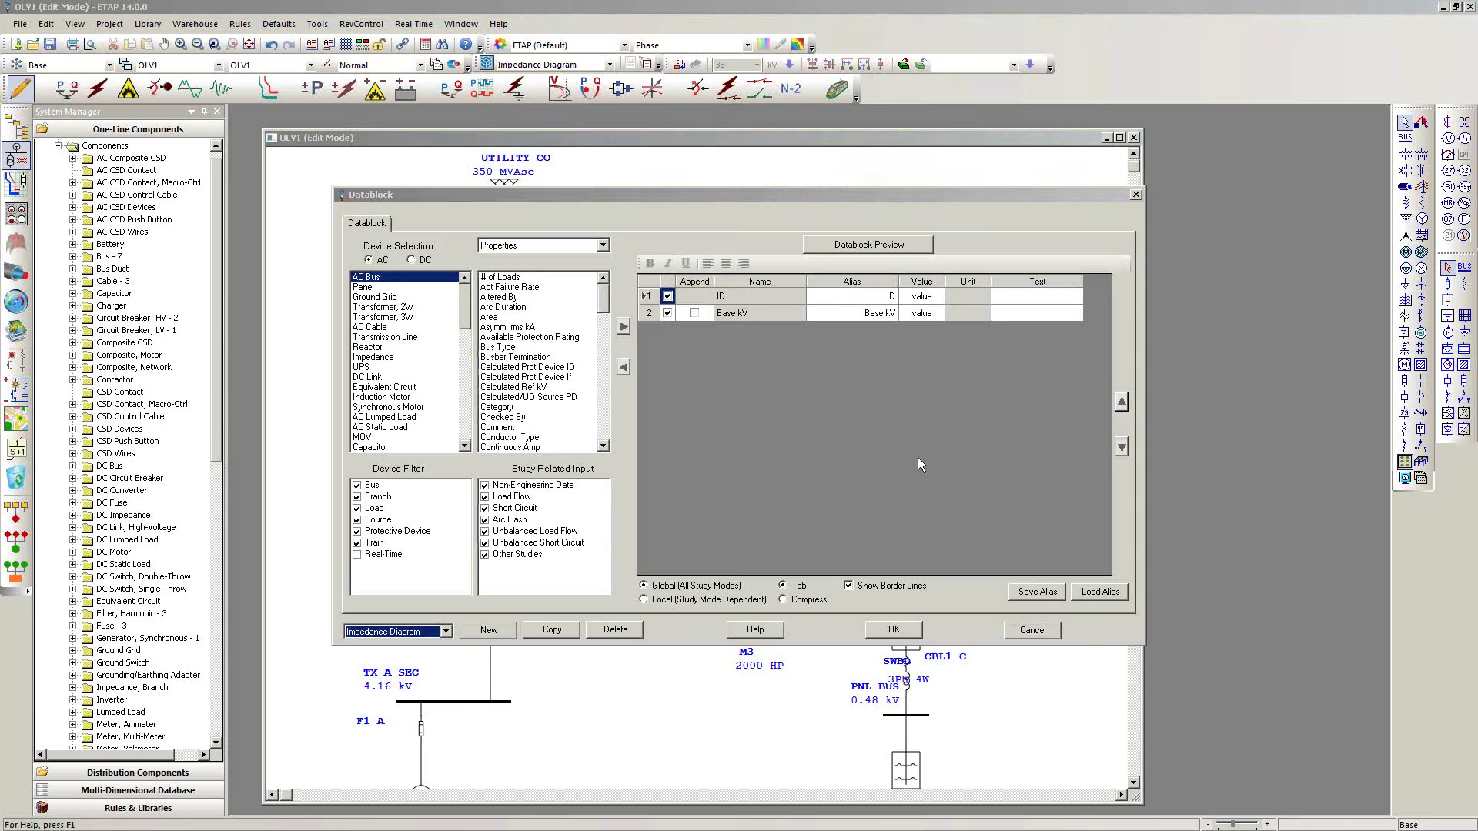
pyautogui.click(1034, 630)
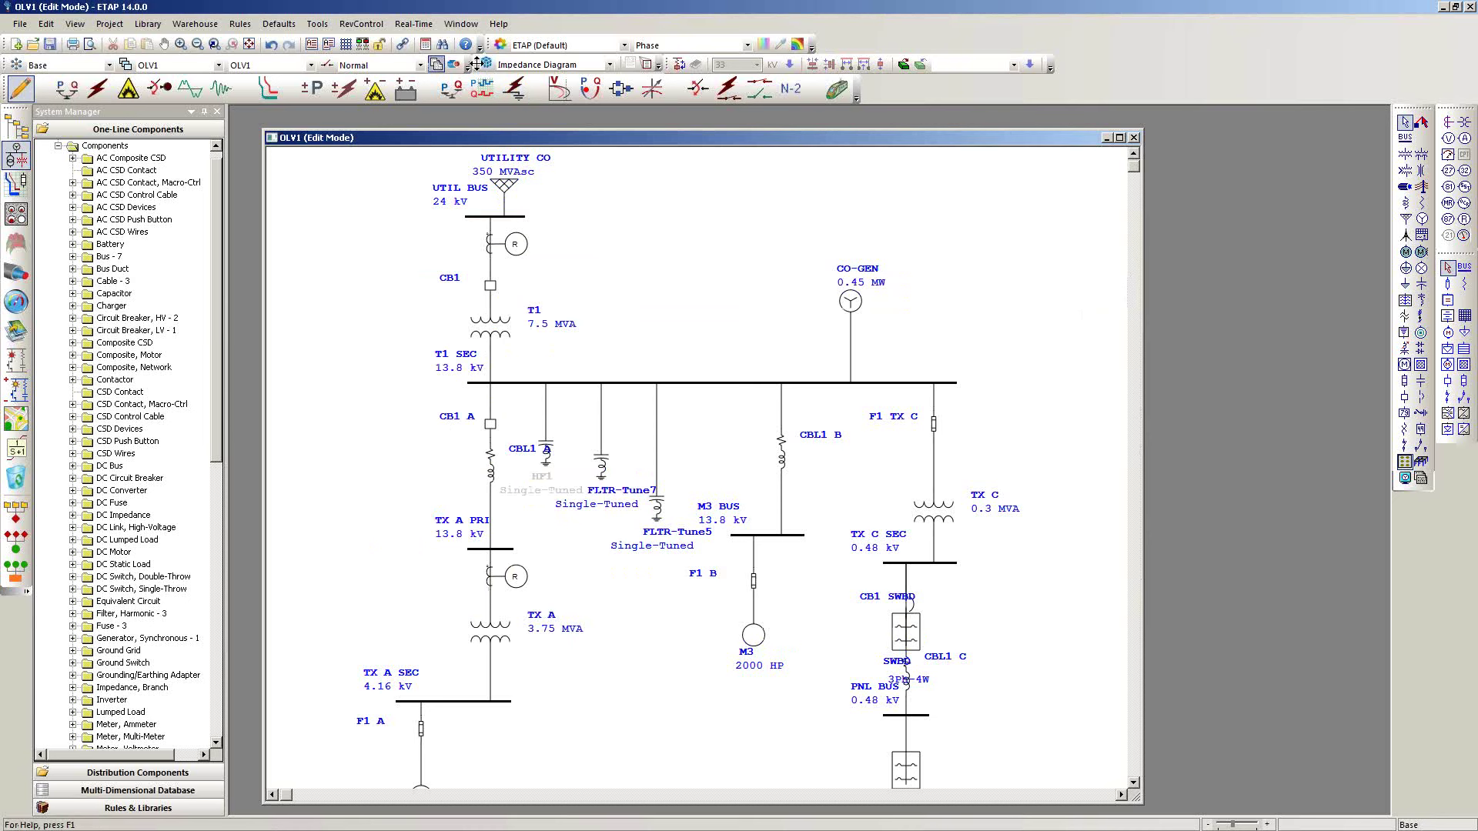
pyautogui.moveTo(477, 64); pyautogui.dragTo(695, 166)
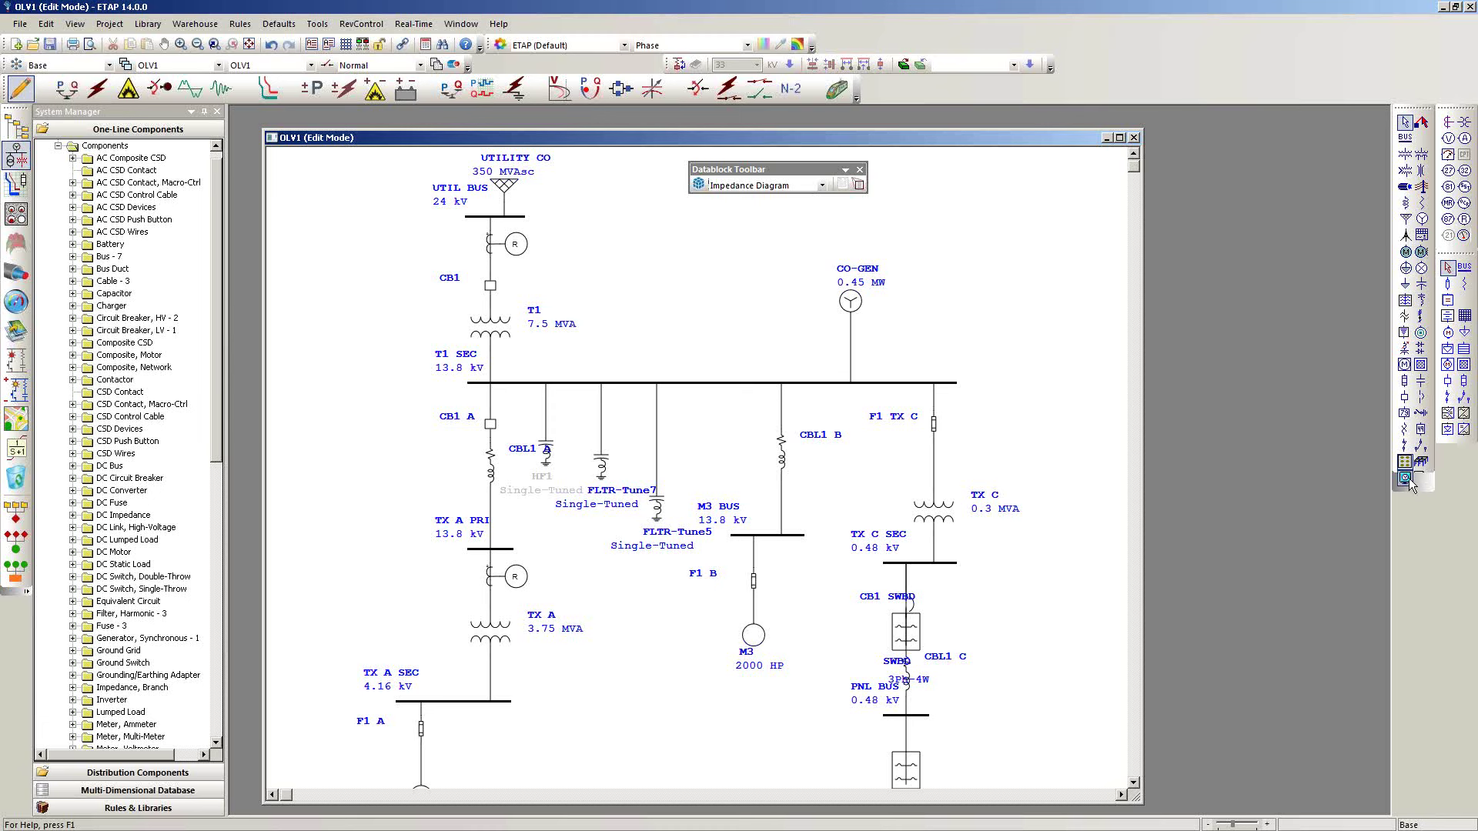
# - In Display Options, turn datablocks off for every element type except Bus
pyautogui.click(1405, 478)
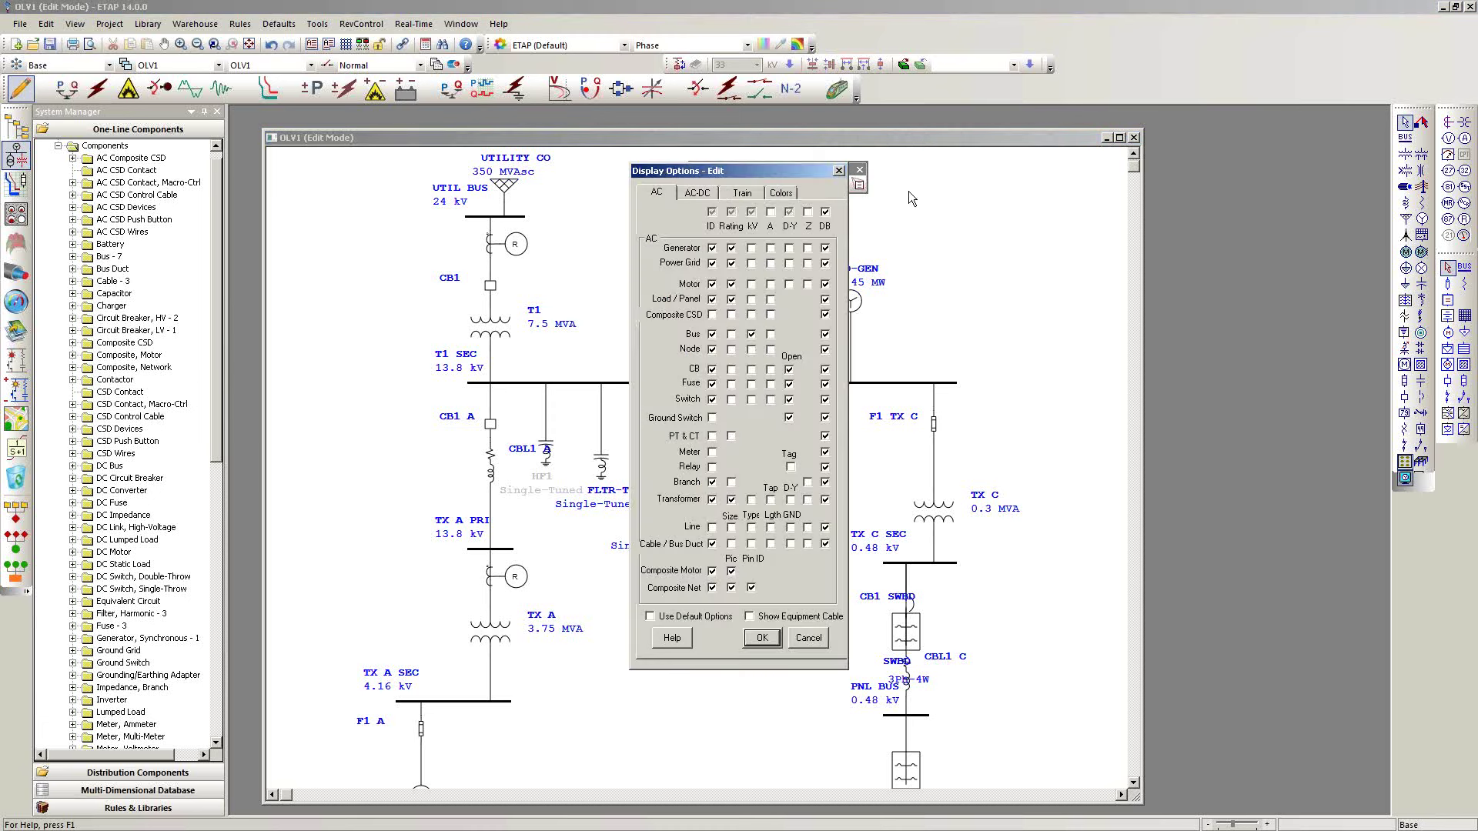
pyautogui.moveTo(910, 199); pyautogui.dragTo(1143, 189)
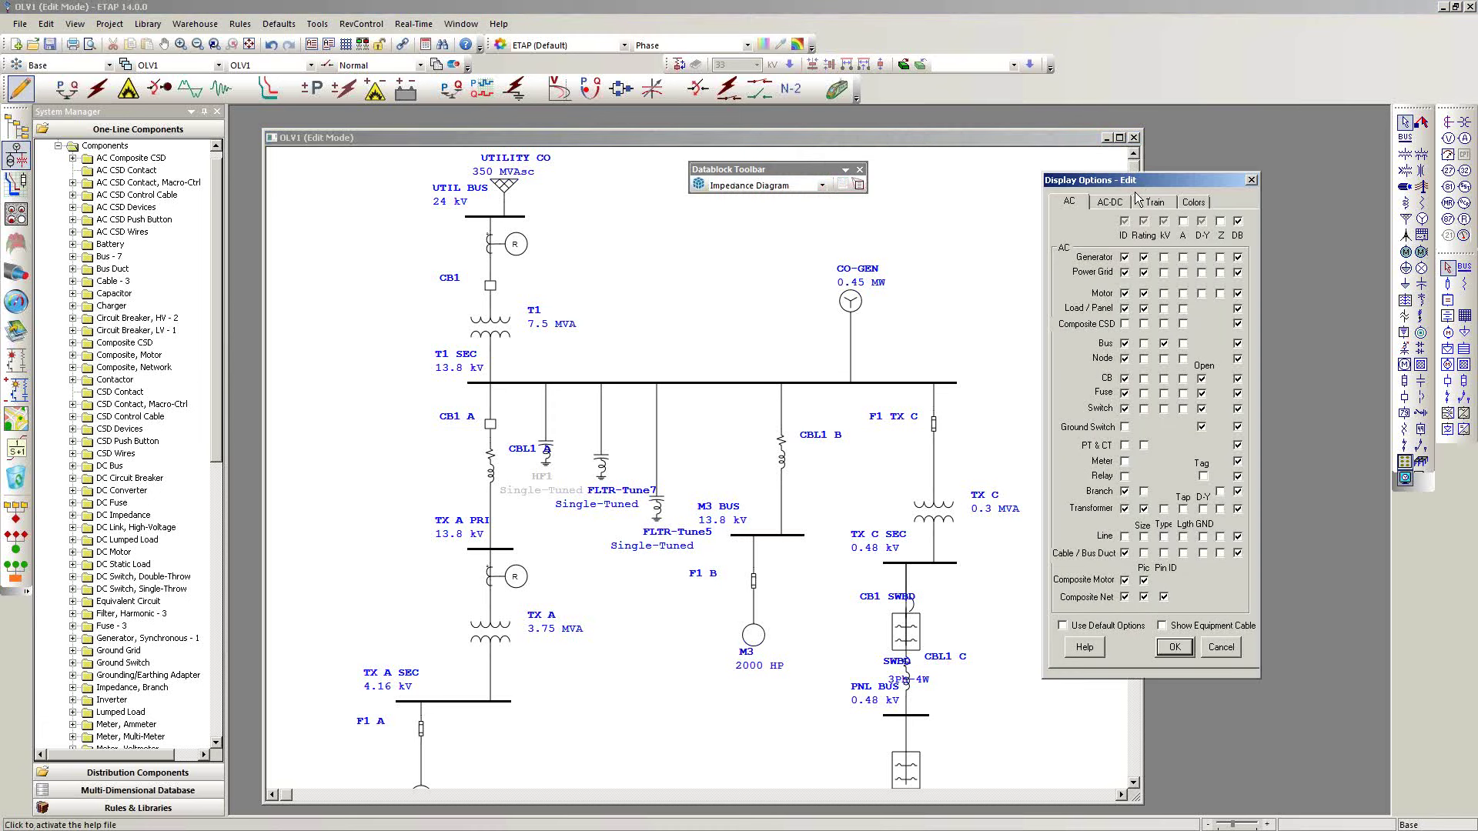
pyautogui.click(1237, 222)
pyautogui.click(1237, 344)
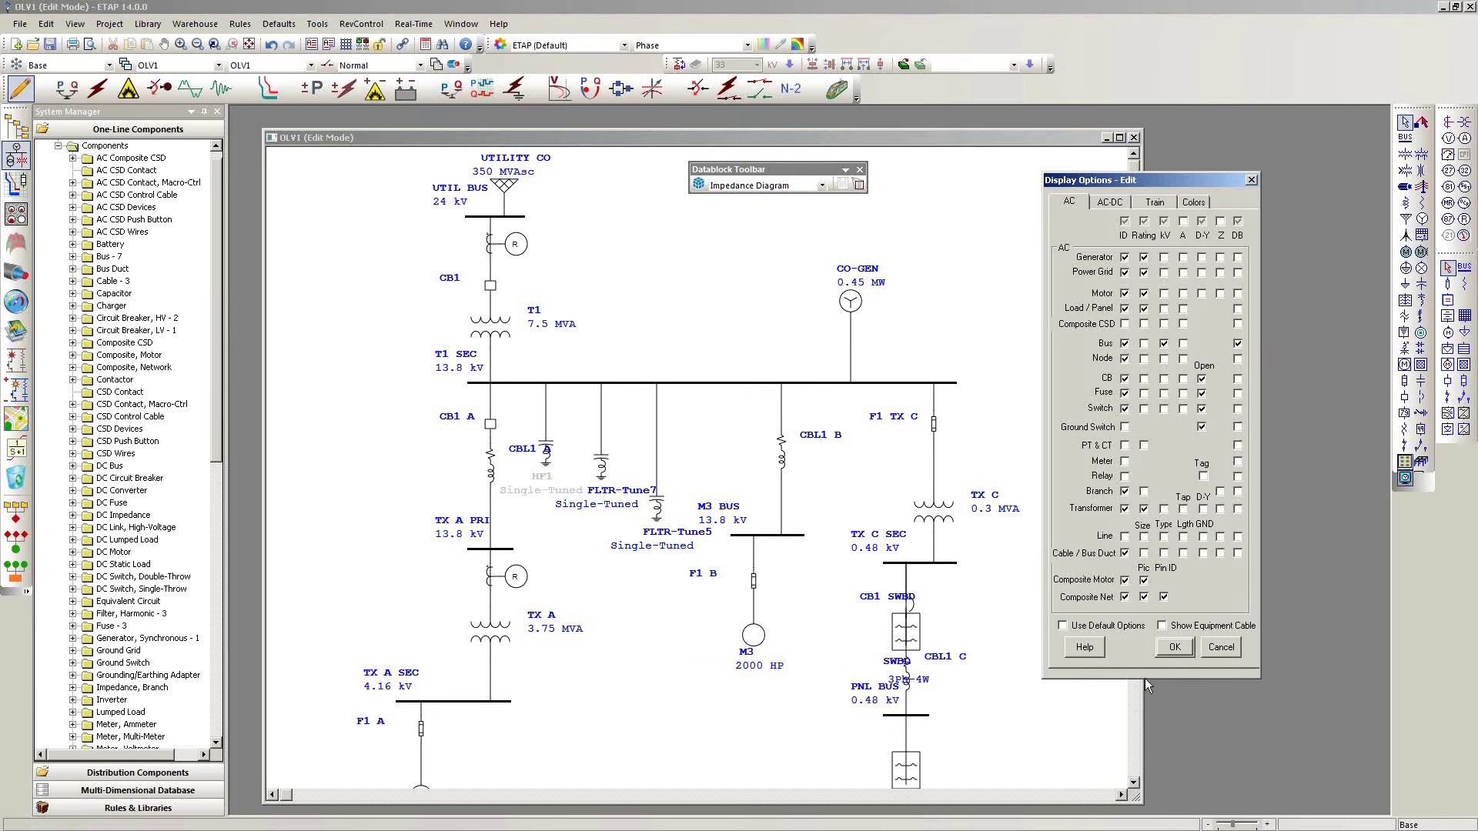
pyautogui.click(1172, 648)
# - Apply the Load Flow datablock template and drag the bus datablocks clear of the wiring
pyautogui.click(813, 188)
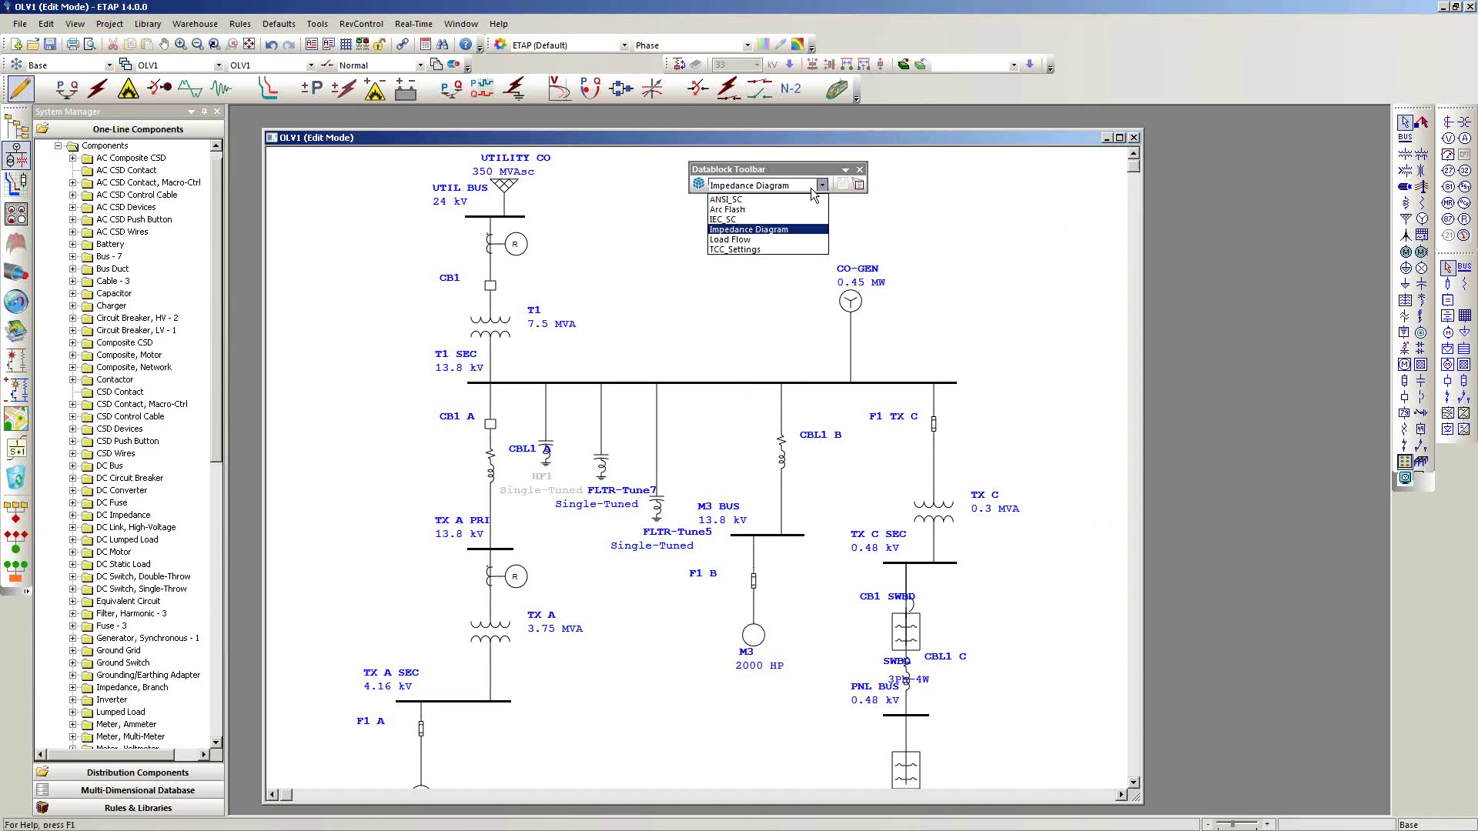
pyautogui.click(756, 241)
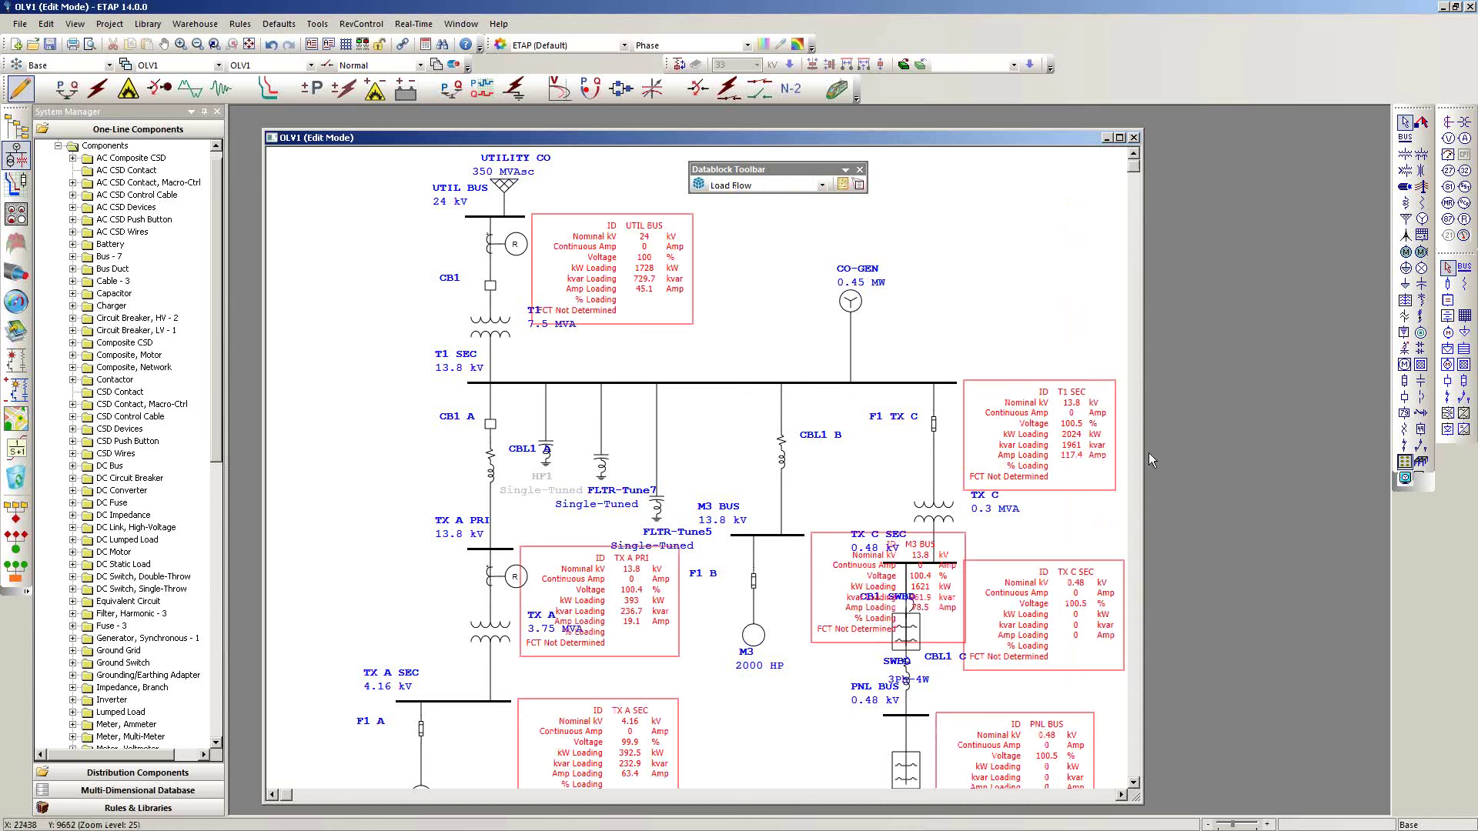
pyautogui.moveTo(1142, 448); pyautogui.dragTo(1299, 465)
pyautogui.moveTo(1039, 435); pyautogui.dragTo(1142, 378)
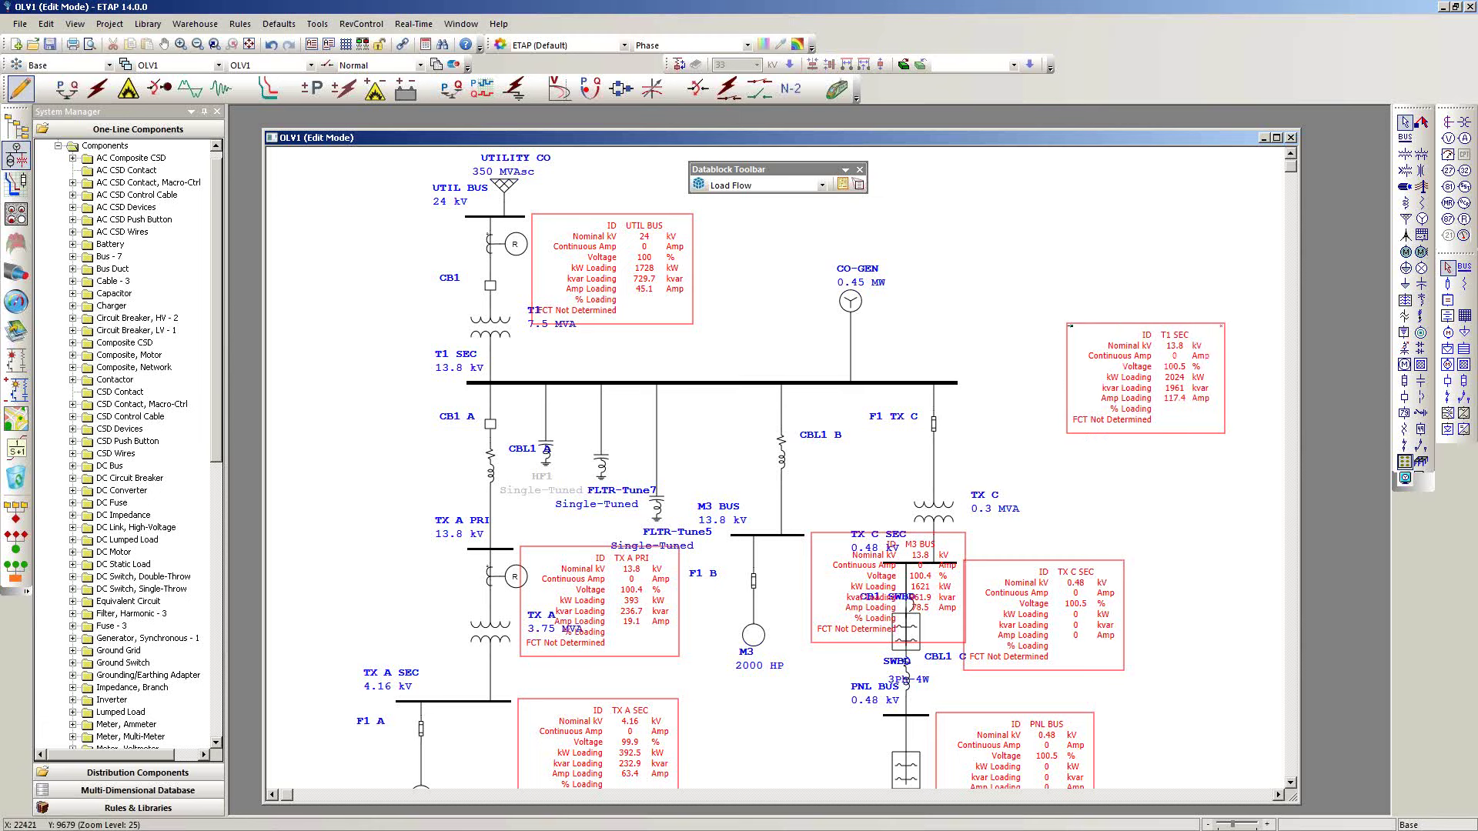
pyautogui.moveTo(693, 269); pyautogui.dragTo(747, 272)
pyautogui.moveTo(1032, 593); pyautogui.dragTo(1081, 553)
pyautogui.moveTo(611, 597); pyautogui.dragTo(367, 484)
pyautogui.moveTo(601, 739); pyautogui.dragTo(618, 713)
pyautogui.moveTo(995, 731); pyautogui.dragTo(1051, 719)
# - Turn on datablock leader lines and delete the M3 BUS and PNL BUS datablocks
pyautogui.click(858, 186)
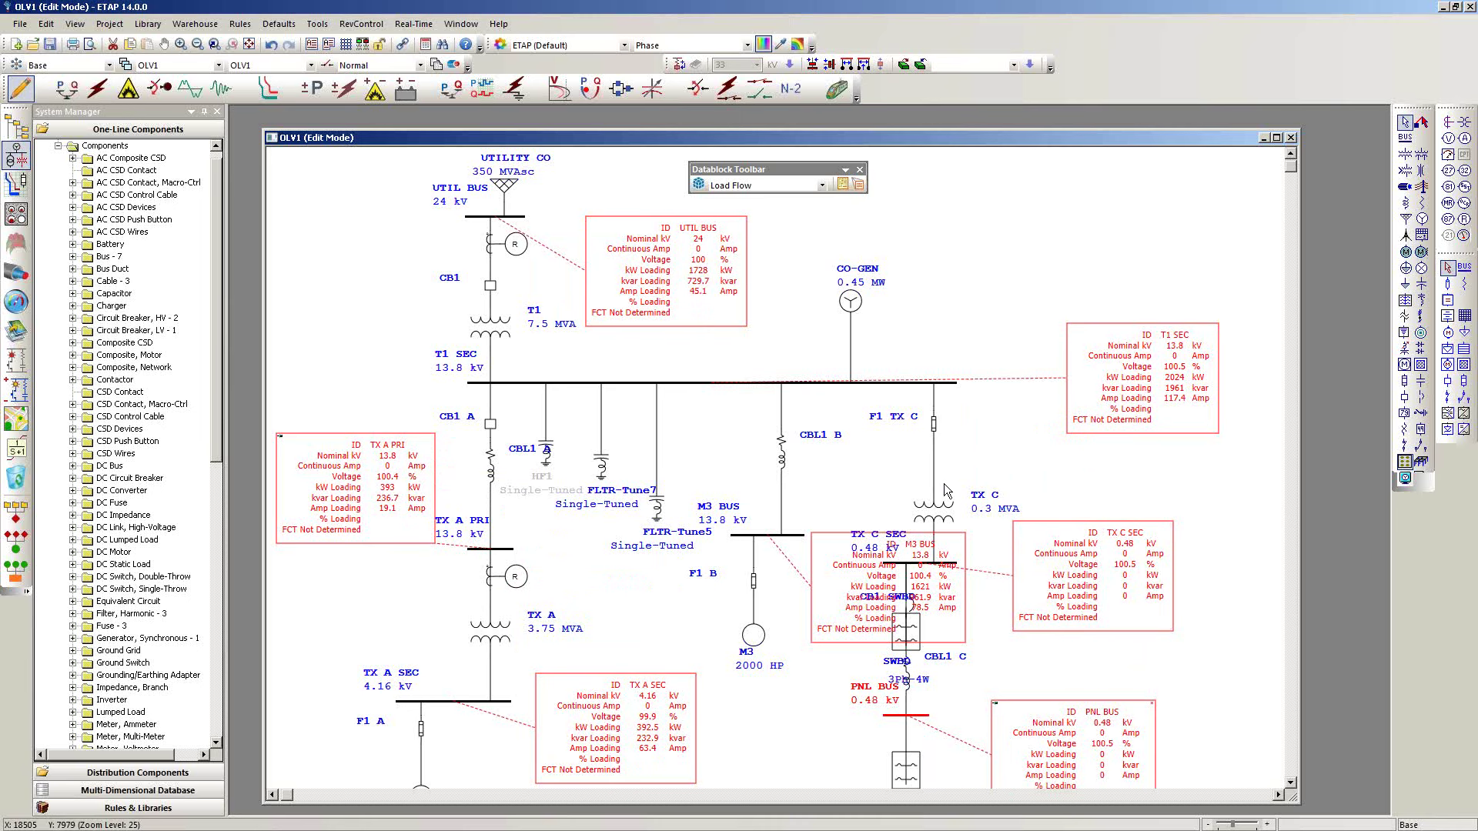
pyautogui.click(1001, 485)
pyautogui.moveTo(1165, 530); pyautogui.dragTo(1175, 481)
pyautogui.moveTo(940, 512); pyautogui.dragTo(864, 435)
pyautogui.scroll(3, 862, 429)
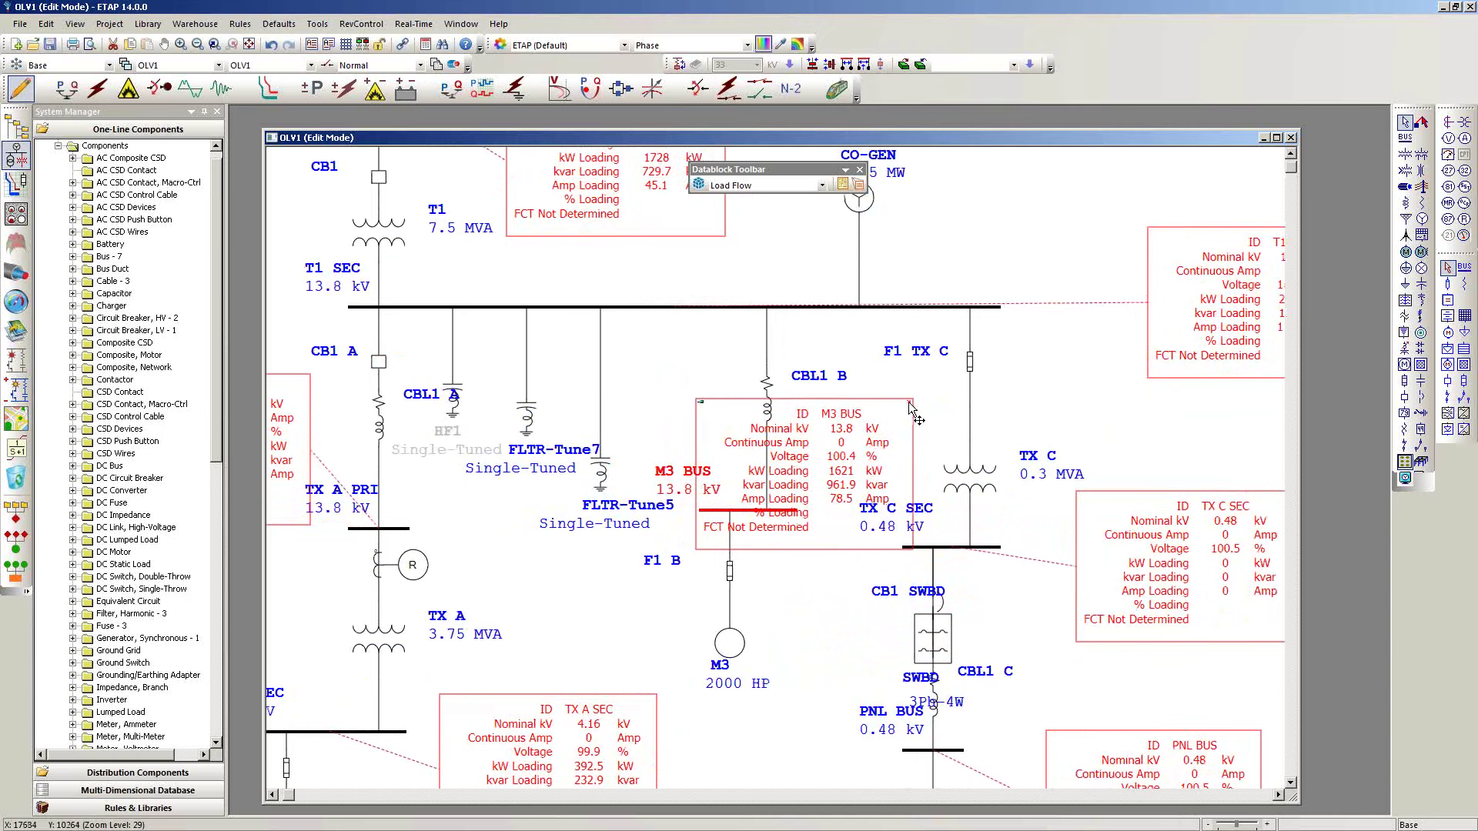
pyautogui.press('Delete')
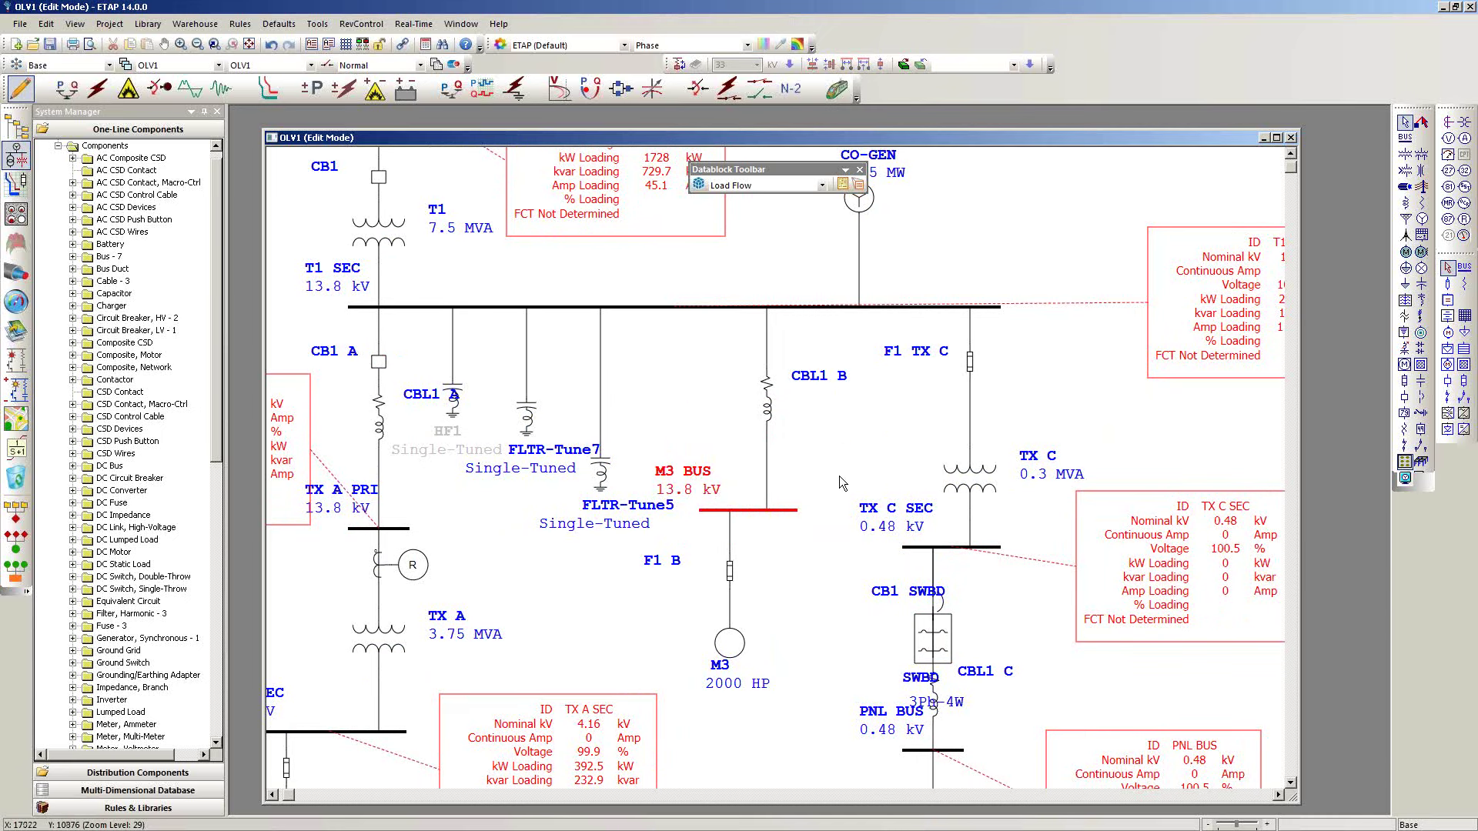
pyautogui.click(828, 498)
pyautogui.scroll(-4, 824, 471)
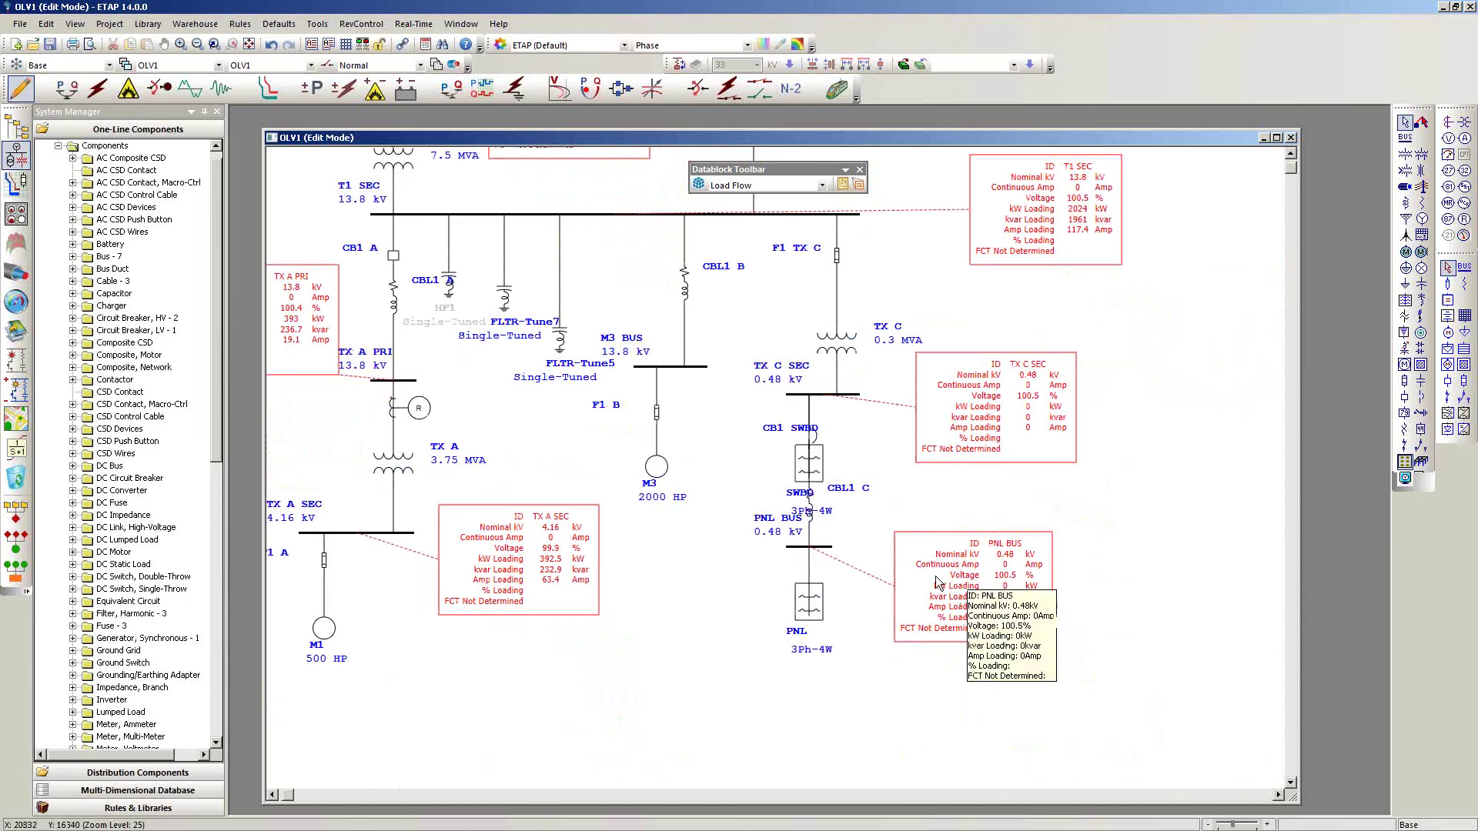
pyautogui.click(1054, 534)
pyautogui.press('Delete')
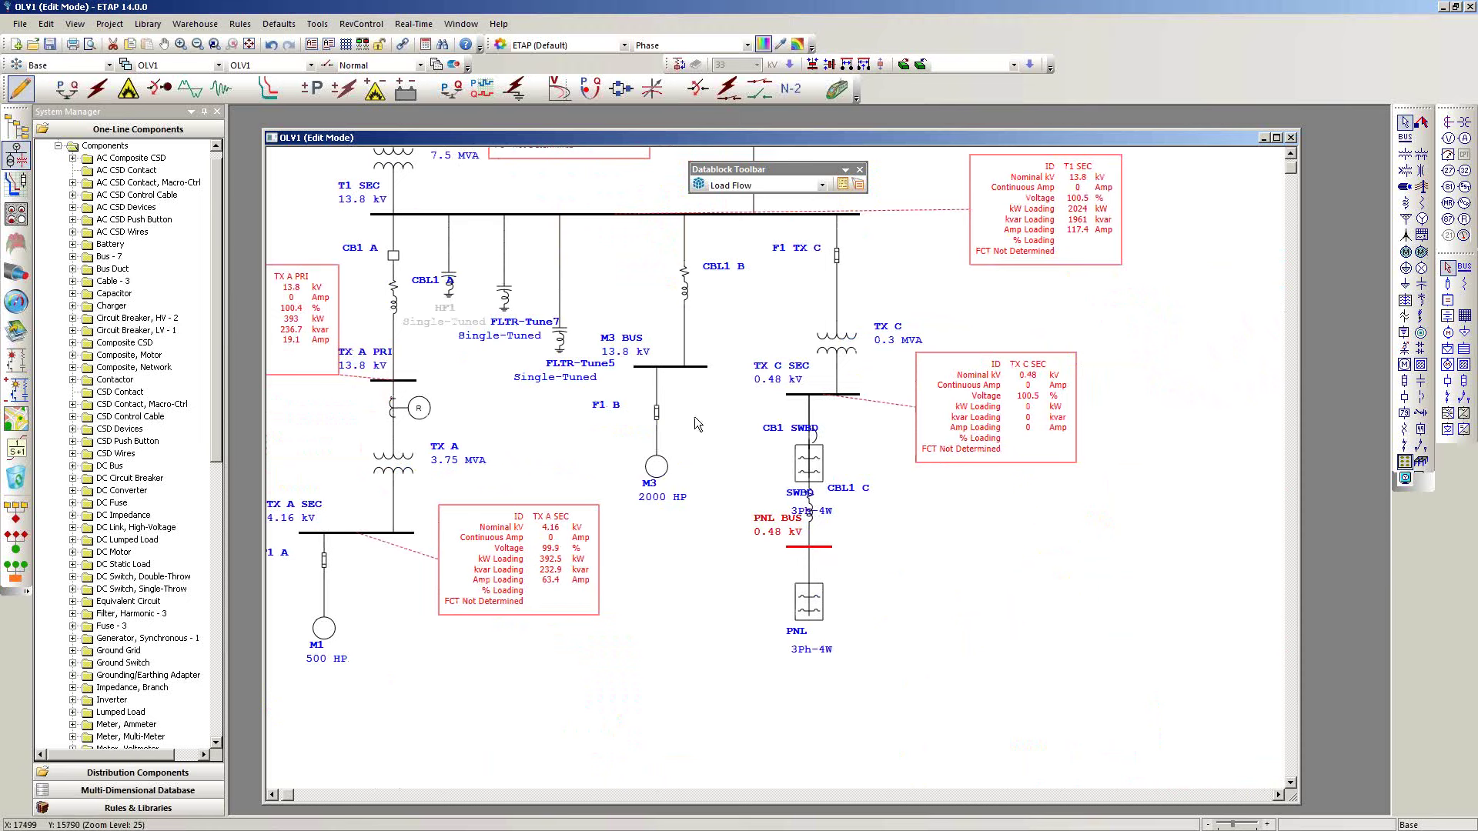
pyautogui.scroll(1, 844, 565)
# - Show a datablock for PNL BUS from its context menu
pyautogui.rightClick(823, 542)
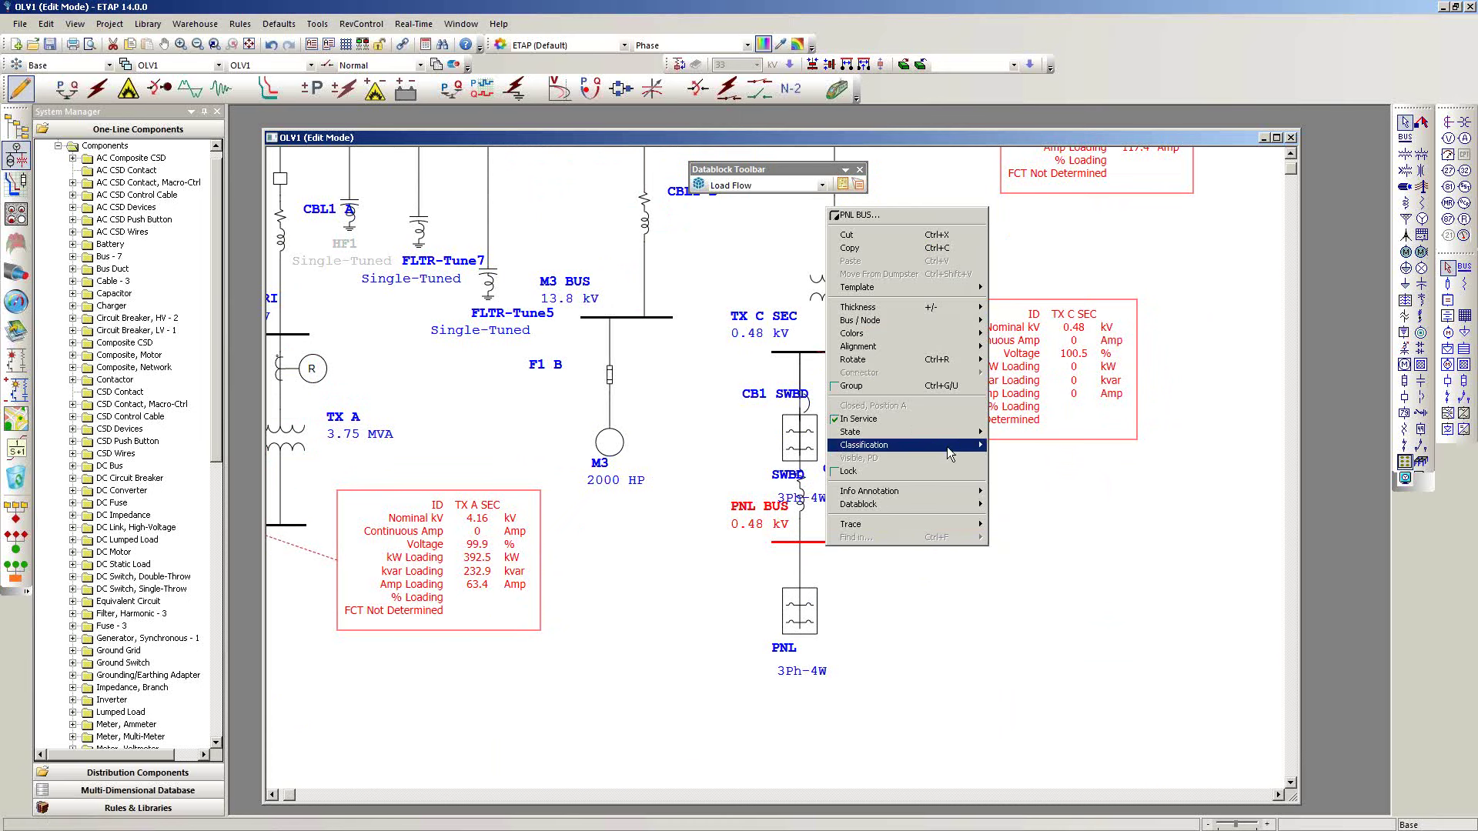
pyautogui.moveTo(951, 511)
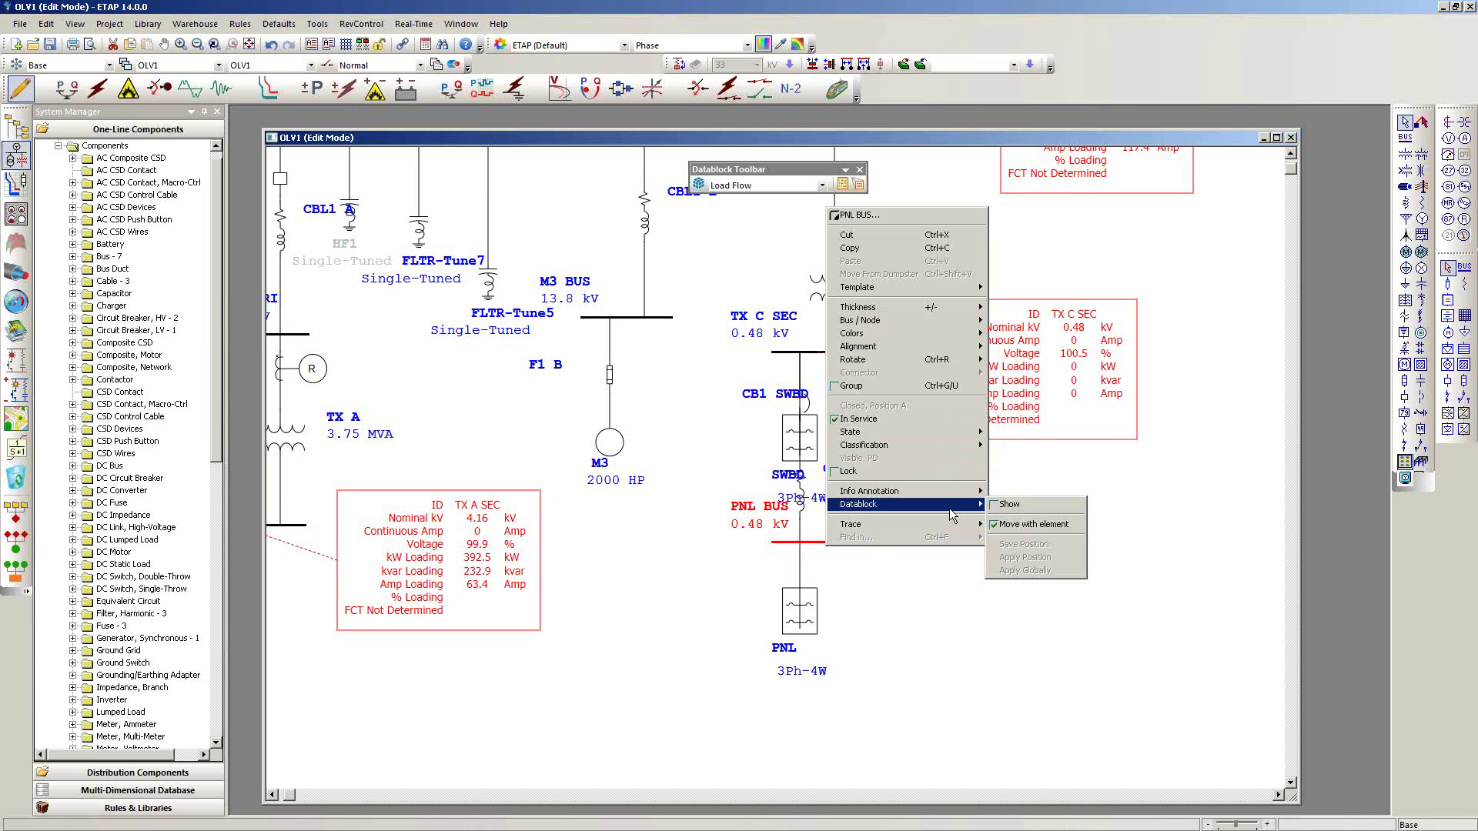
pyautogui.click(1016, 508)
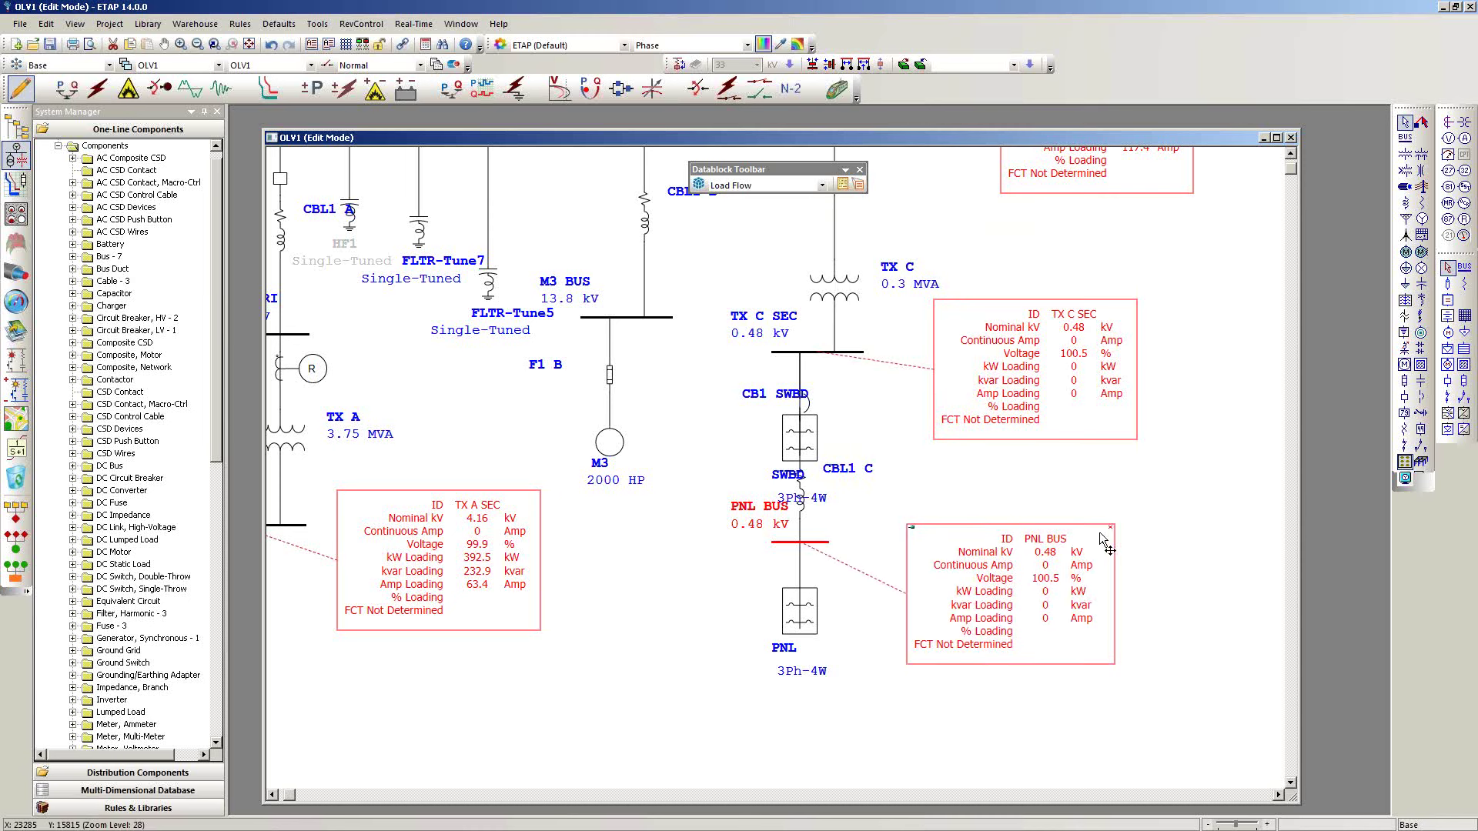
# - Switch datablock display off and back on, and open the template list
pyautogui.click(842, 184)
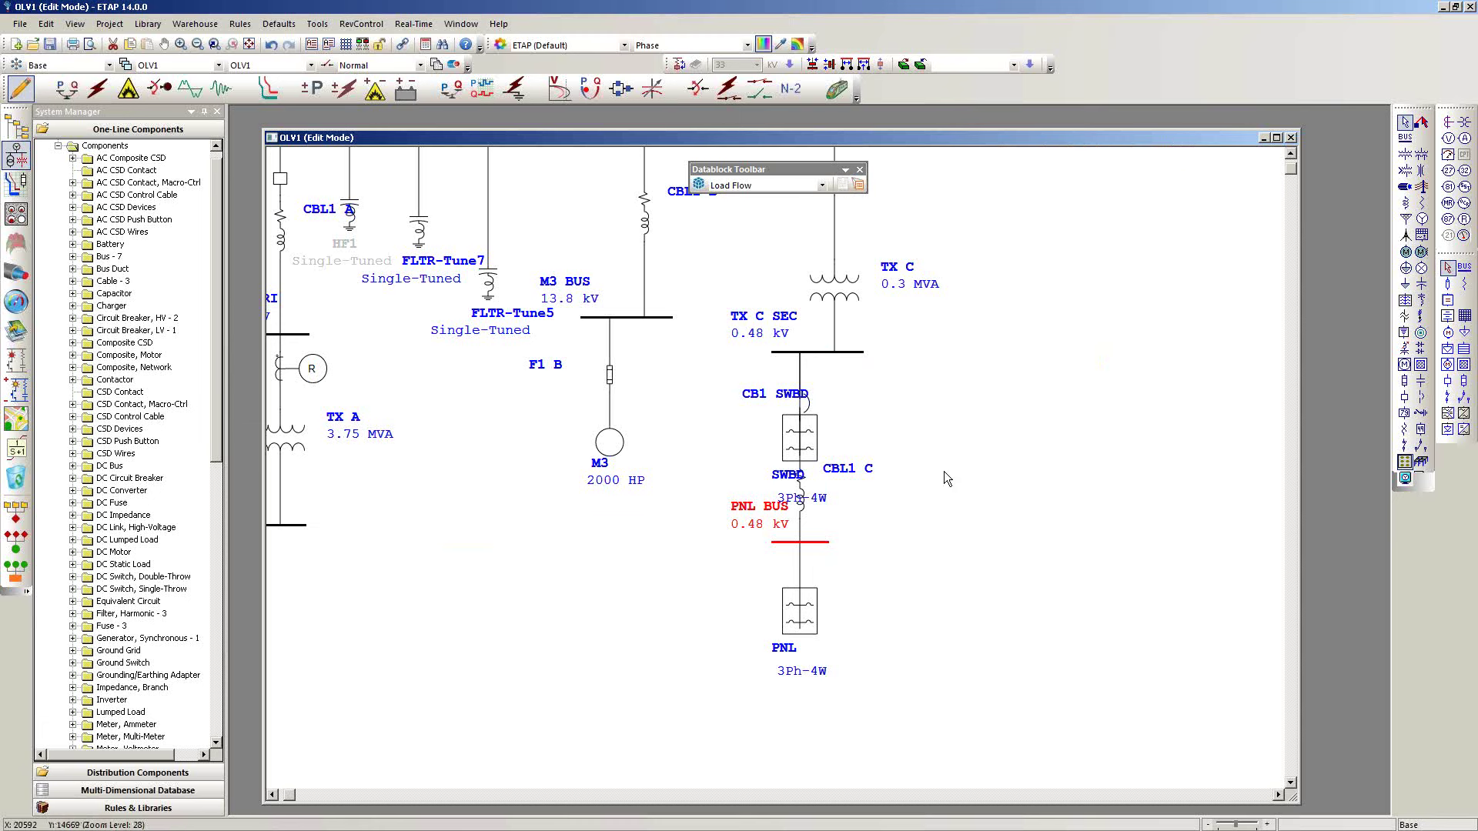
pyautogui.click(842, 185)
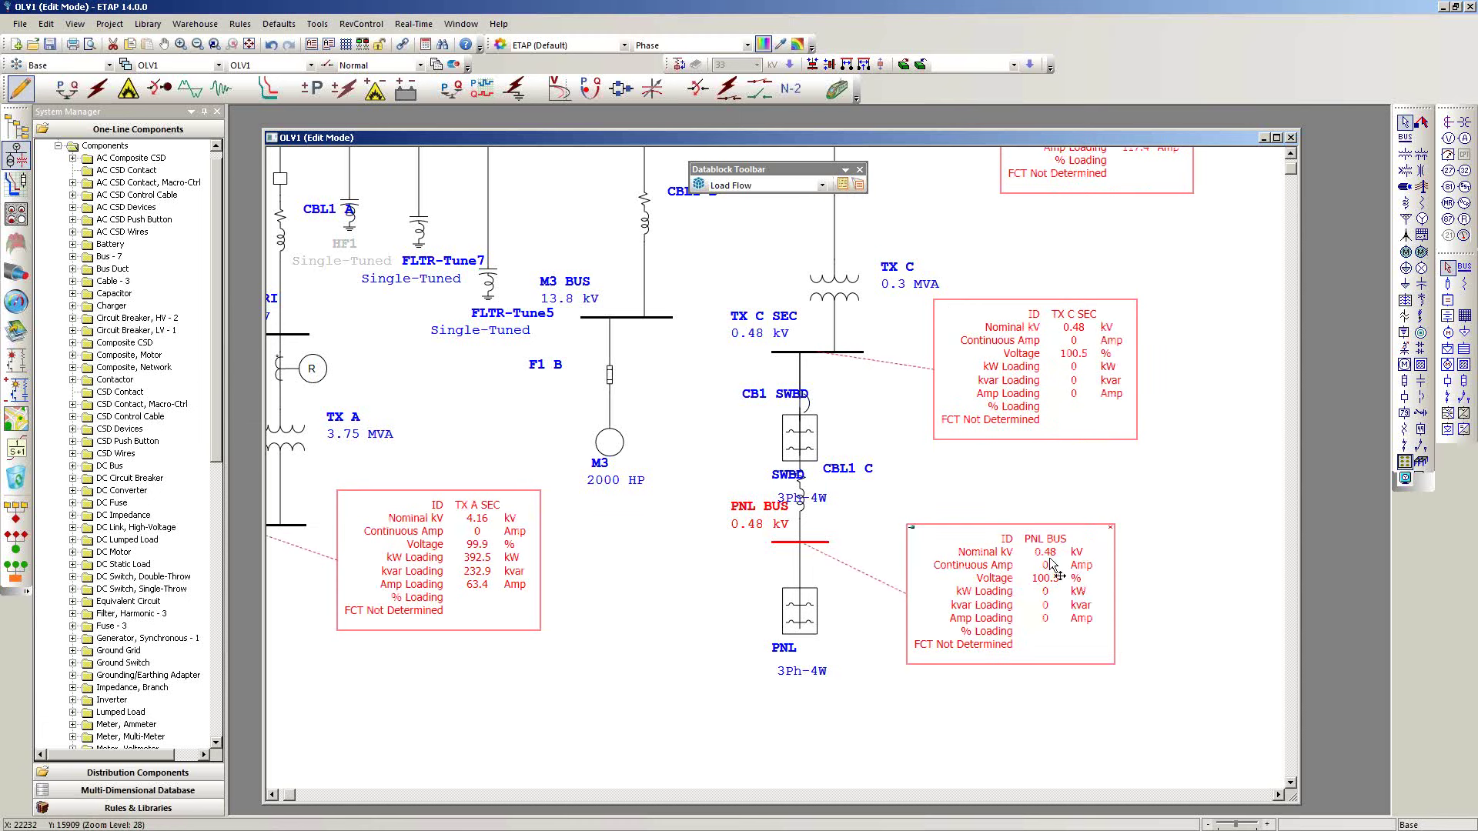
pyautogui.click(822, 186)
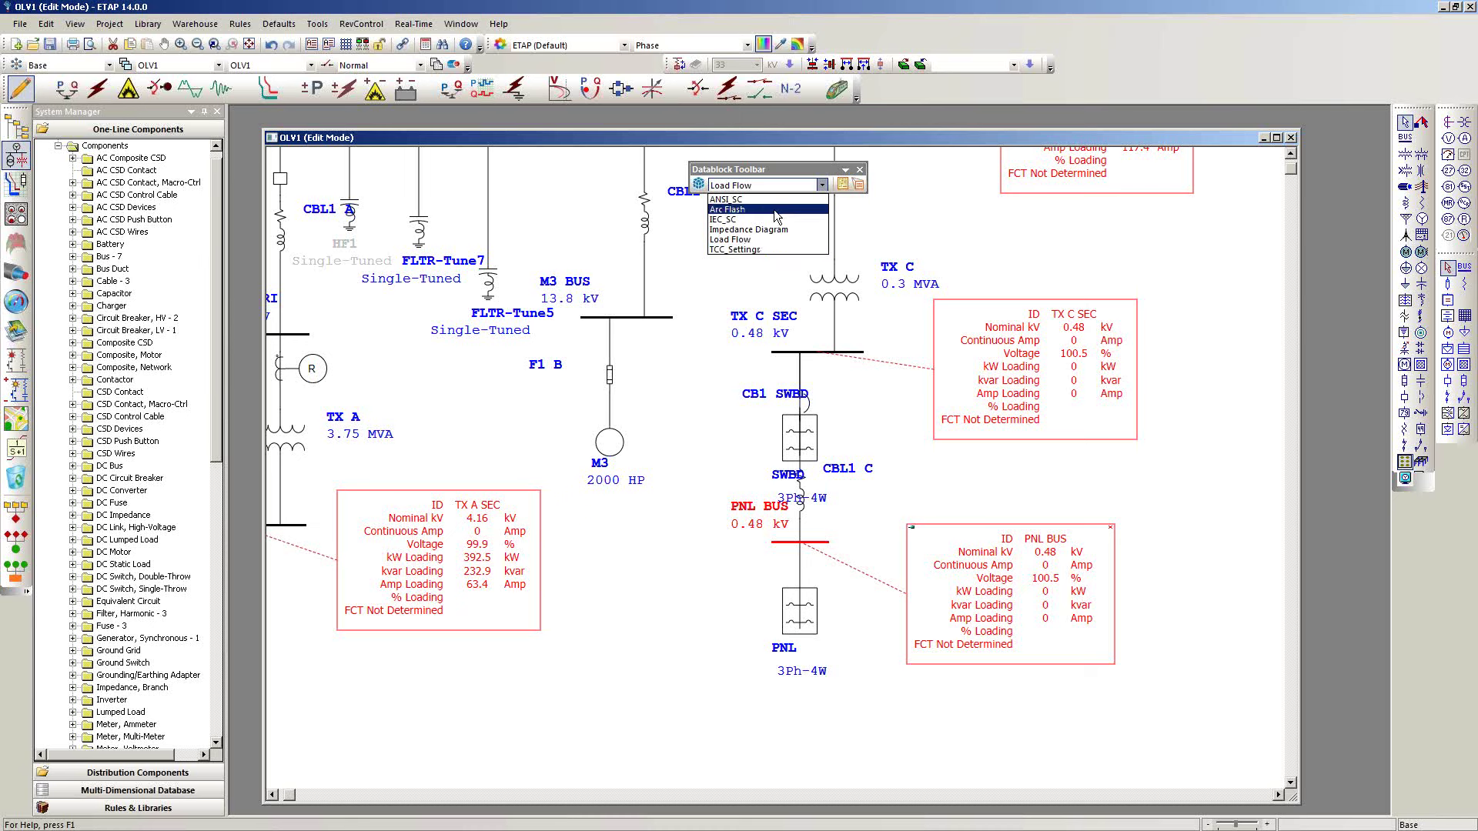
# - Keep the Load Flow template and open then close the PNL BUS datablock editor
pyautogui.click(972, 239)
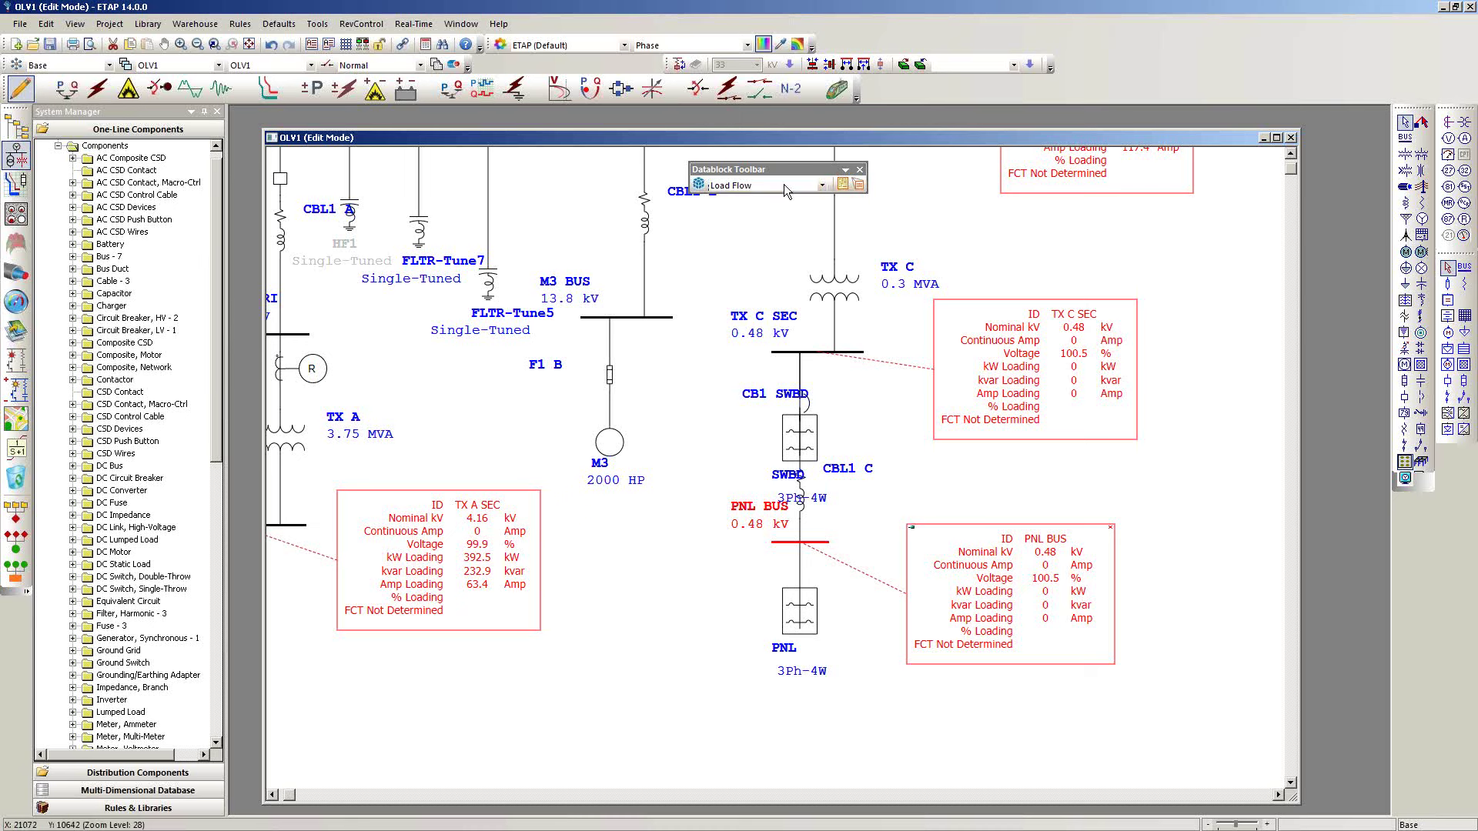
pyautogui.doubleClick(1058, 554)
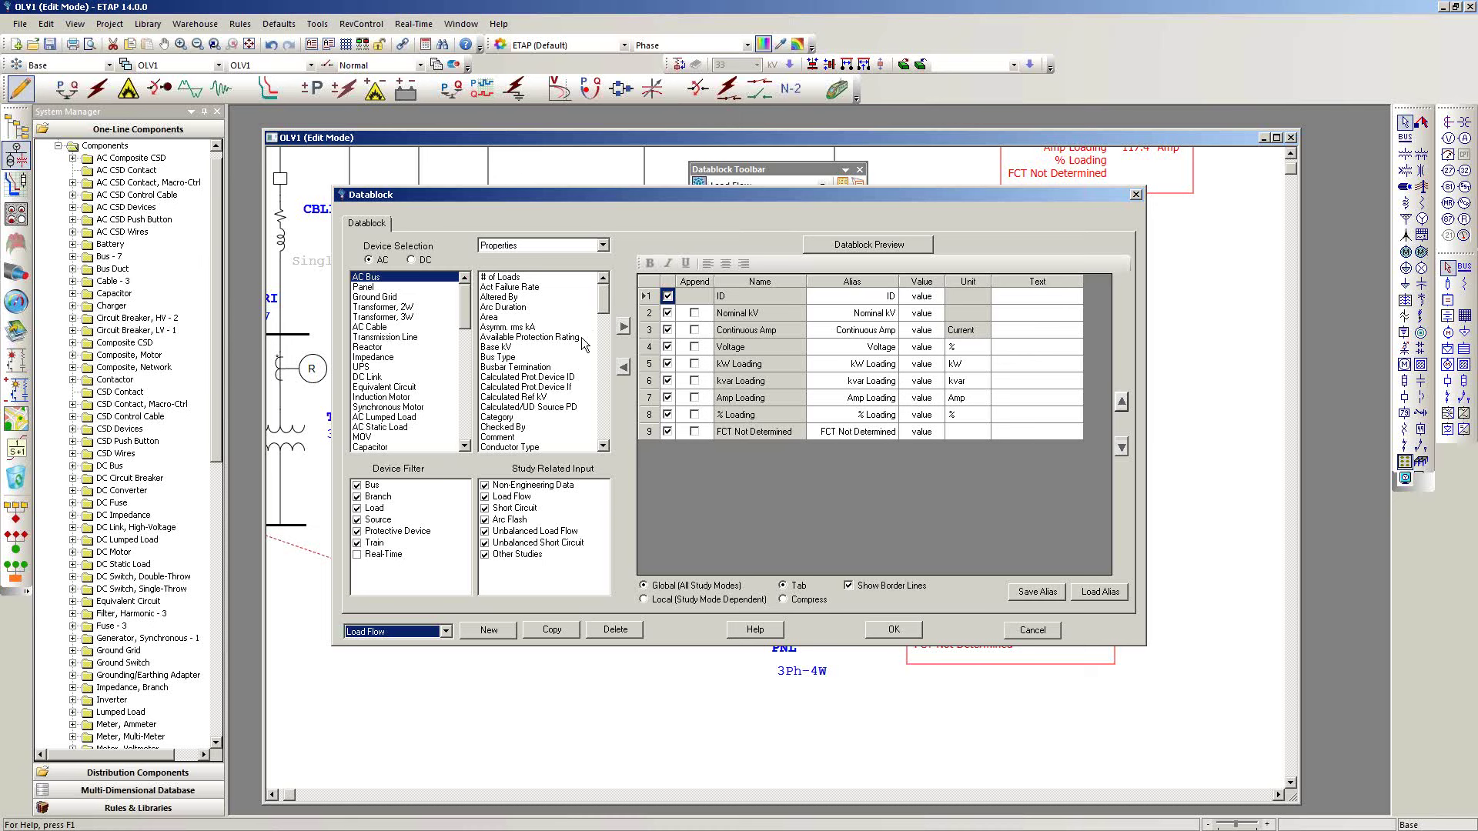
pyautogui.click(1135, 195)
pyautogui.click(1174, 372)
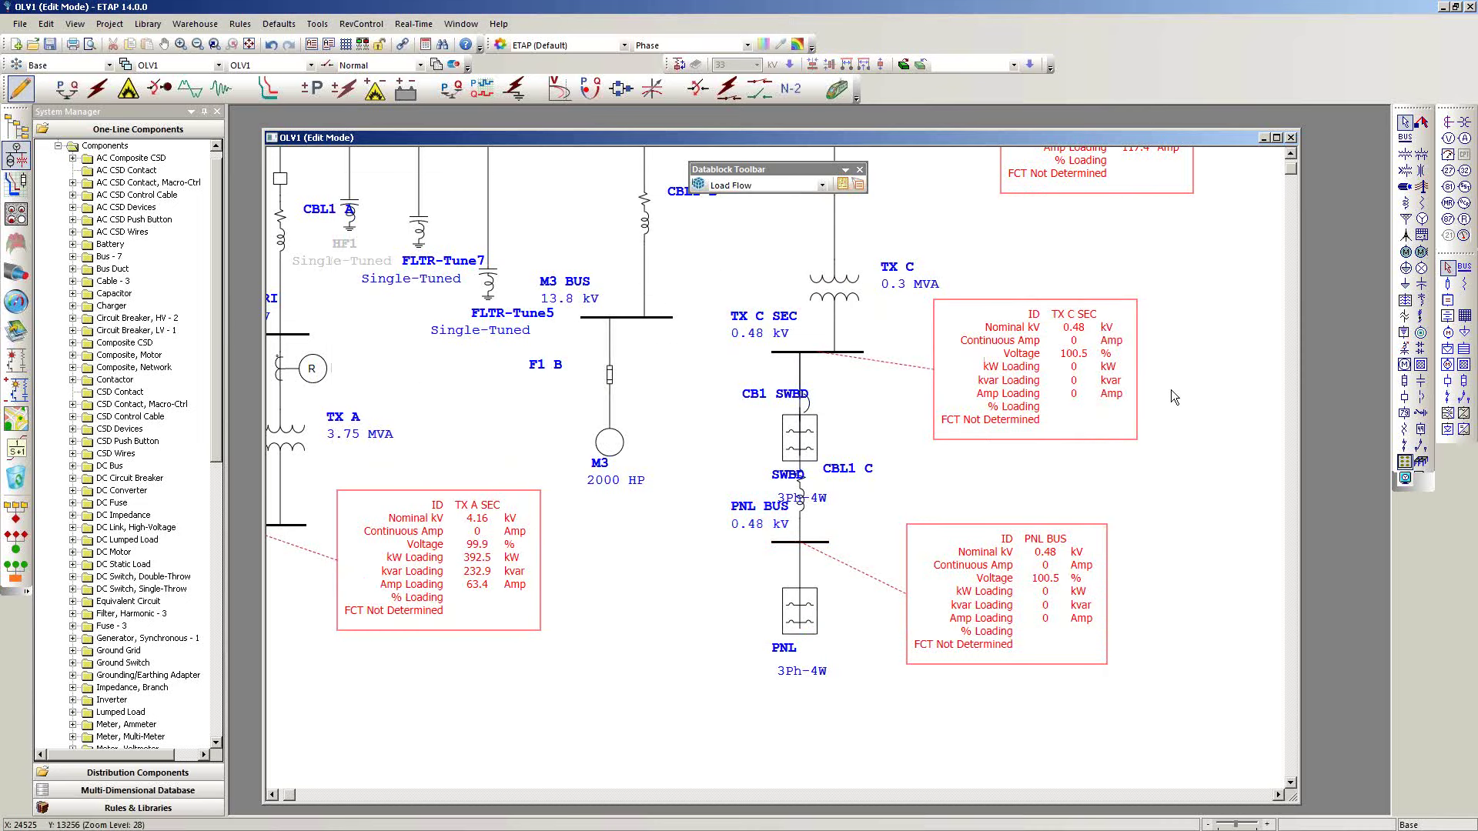
# - Nudge the T1 SEC datablock upward, then hide all datablocks
pyautogui.scroll(-3, 1152, 419)
pyautogui.scroll(-2, 1153, 418)
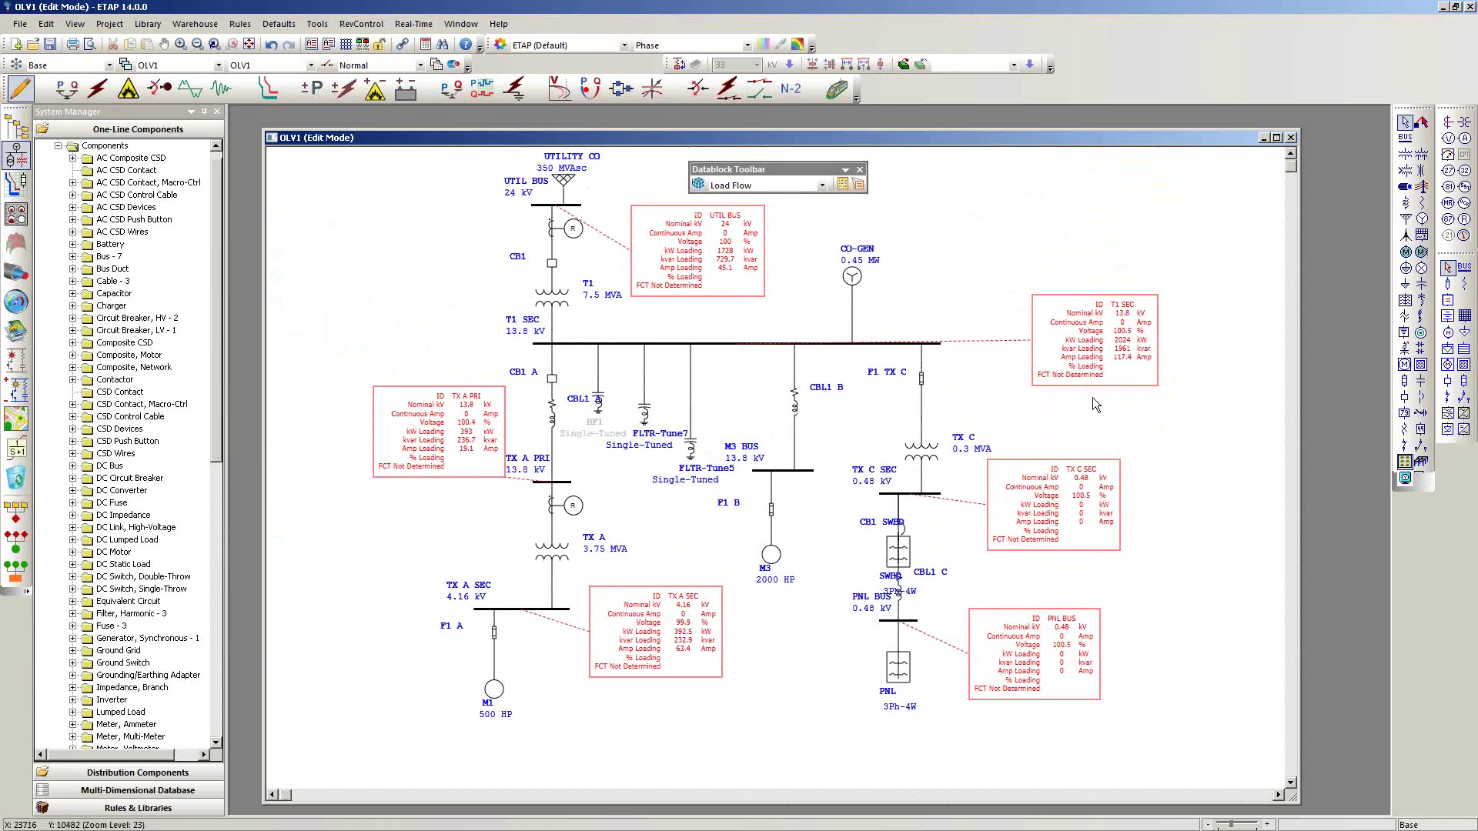
pyautogui.moveTo(1077, 353); pyautogui.dragTo(1082, 325)
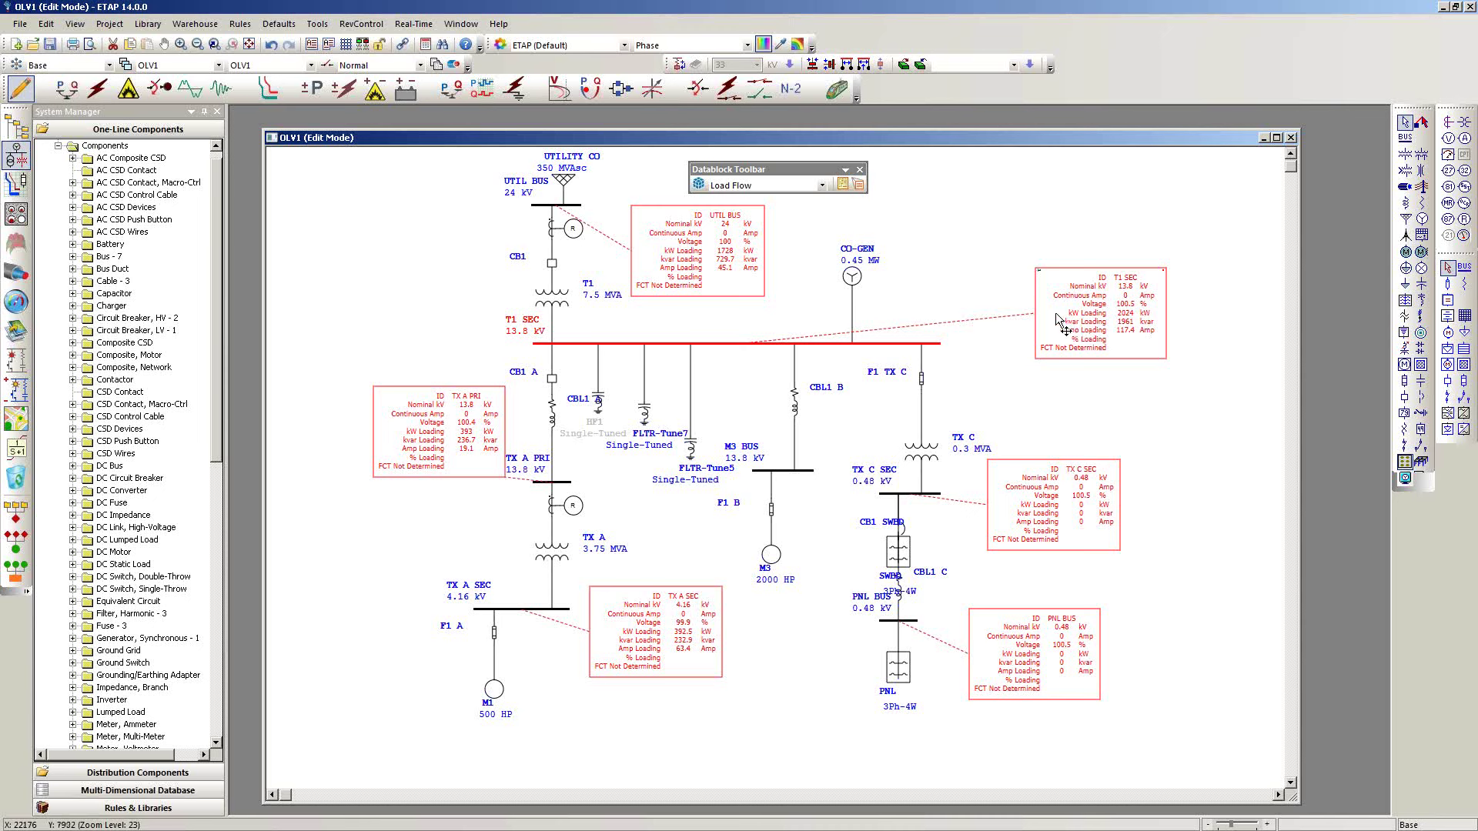
pyautogui.click(844, 185)
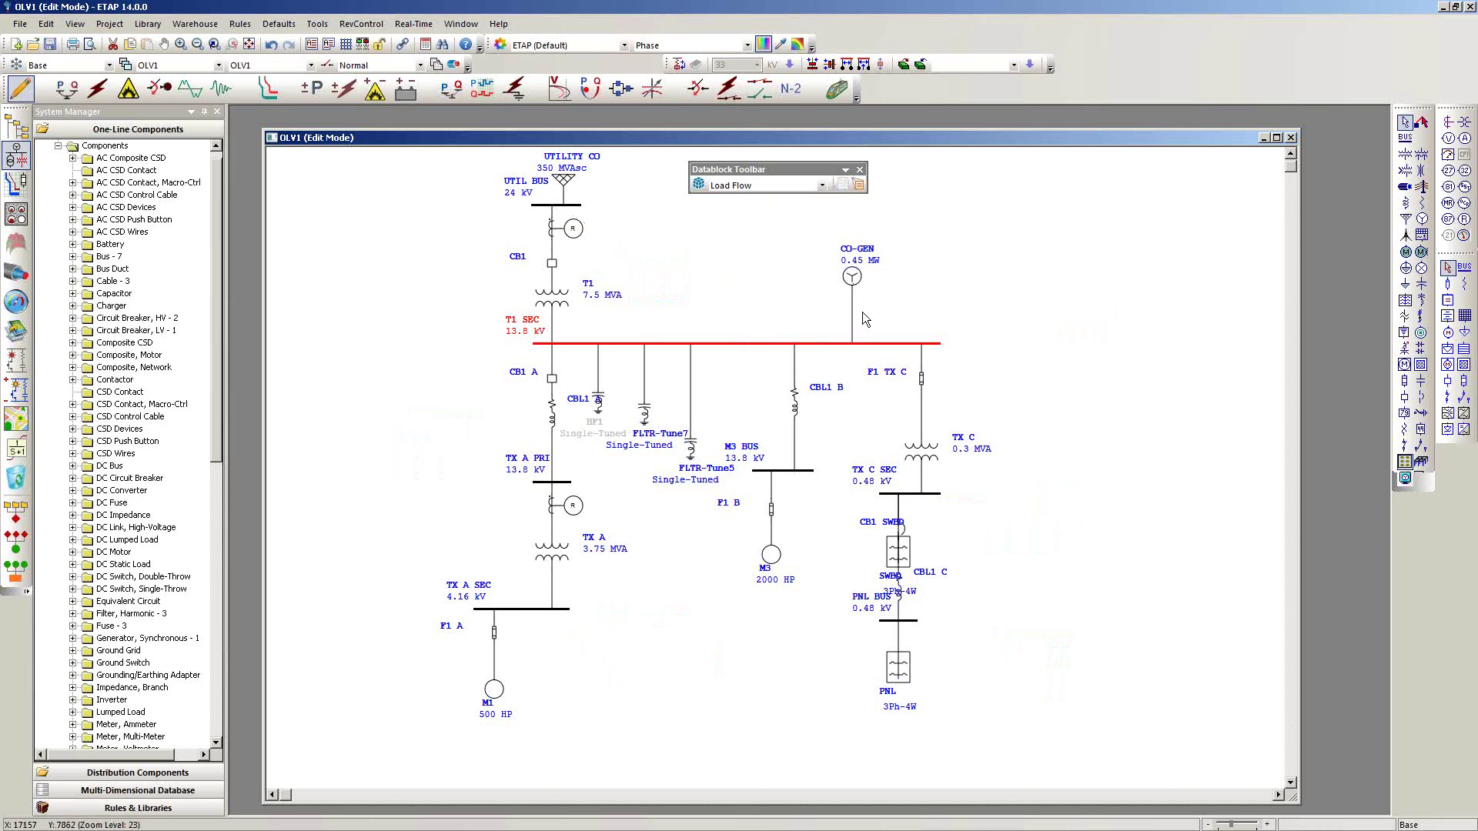
# - Deselect bus T1 SEC and put OLV1 into Short-Circuit Analysis mode
pyautogui.click(930, 300)
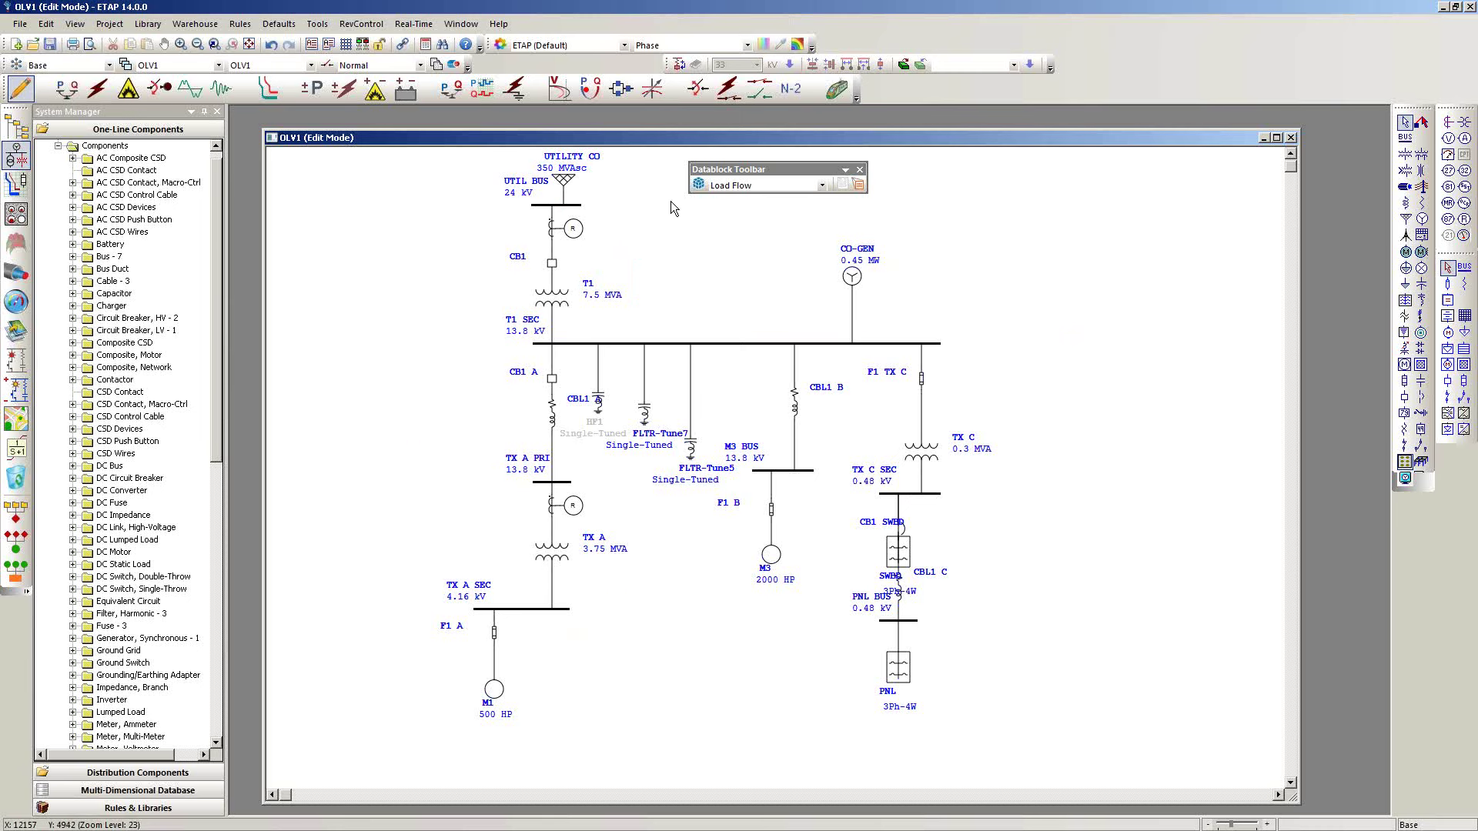
pyautogui.click(98, 89)
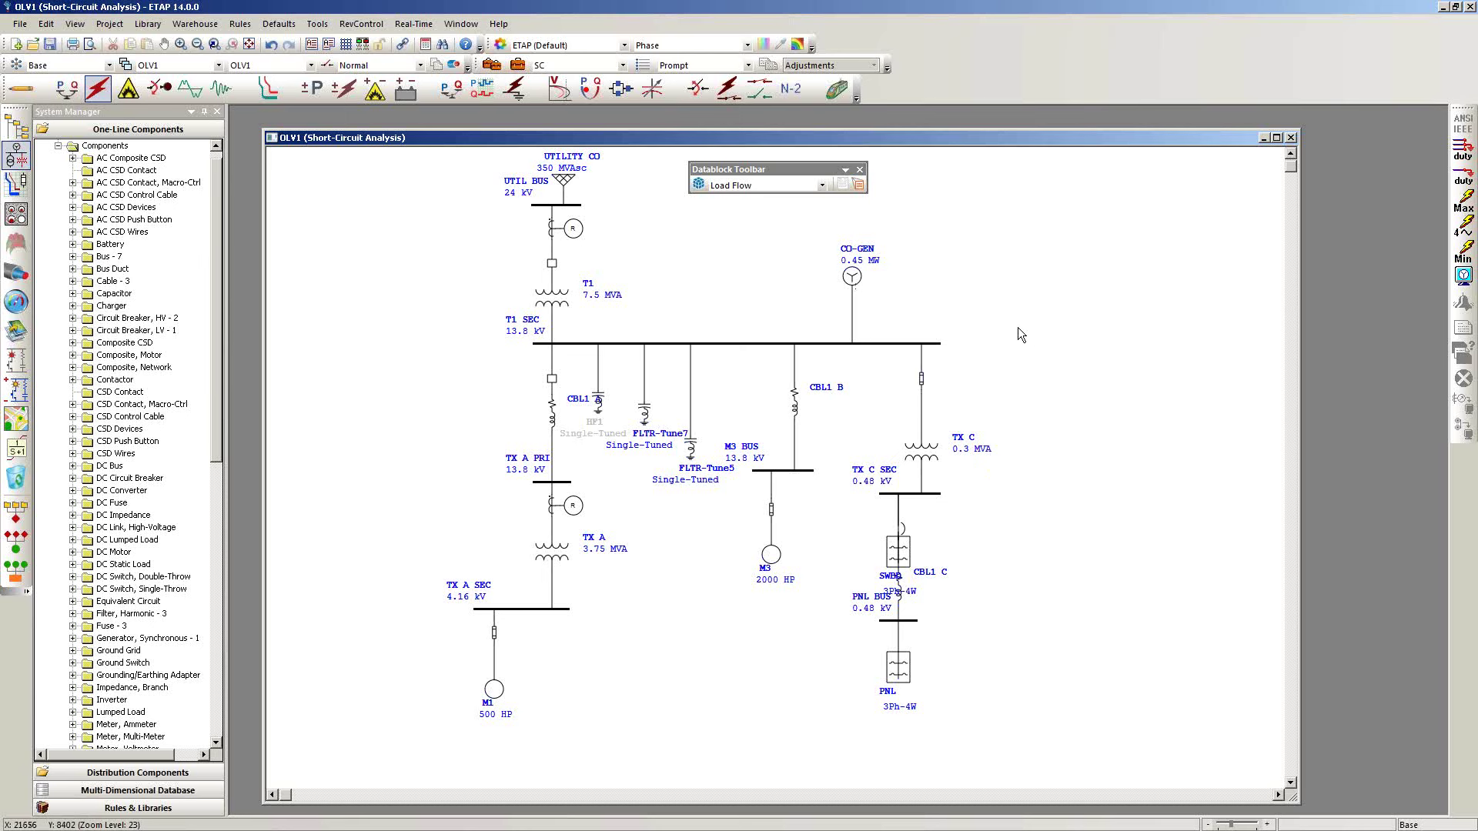
# - Fault bus T1 SEC and run the 3-phase ANSI C37 device duty study as SC ANSI
pyautogui.click(939, 345)
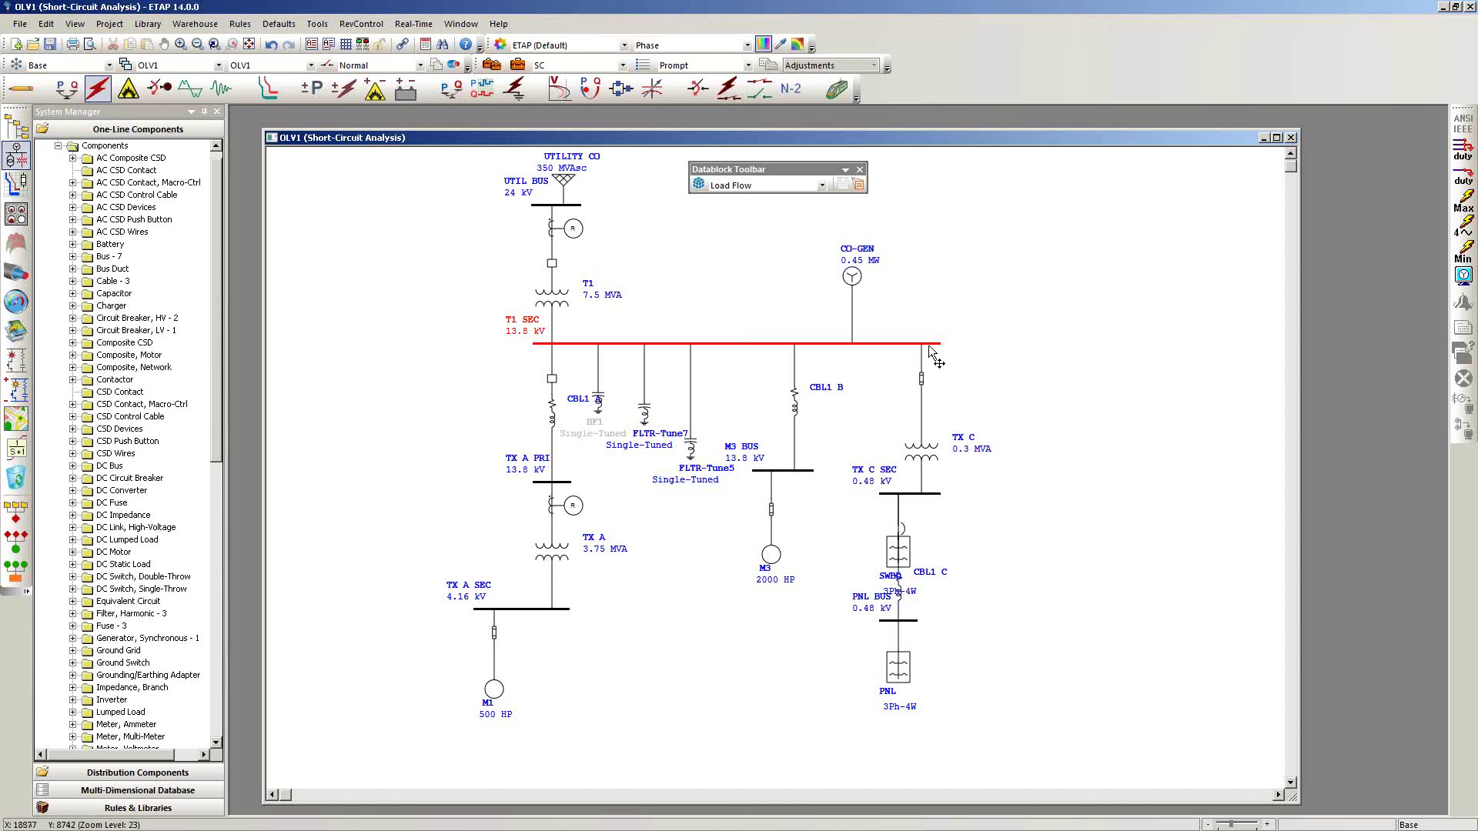
pyautogui.rightClick(930, 350)
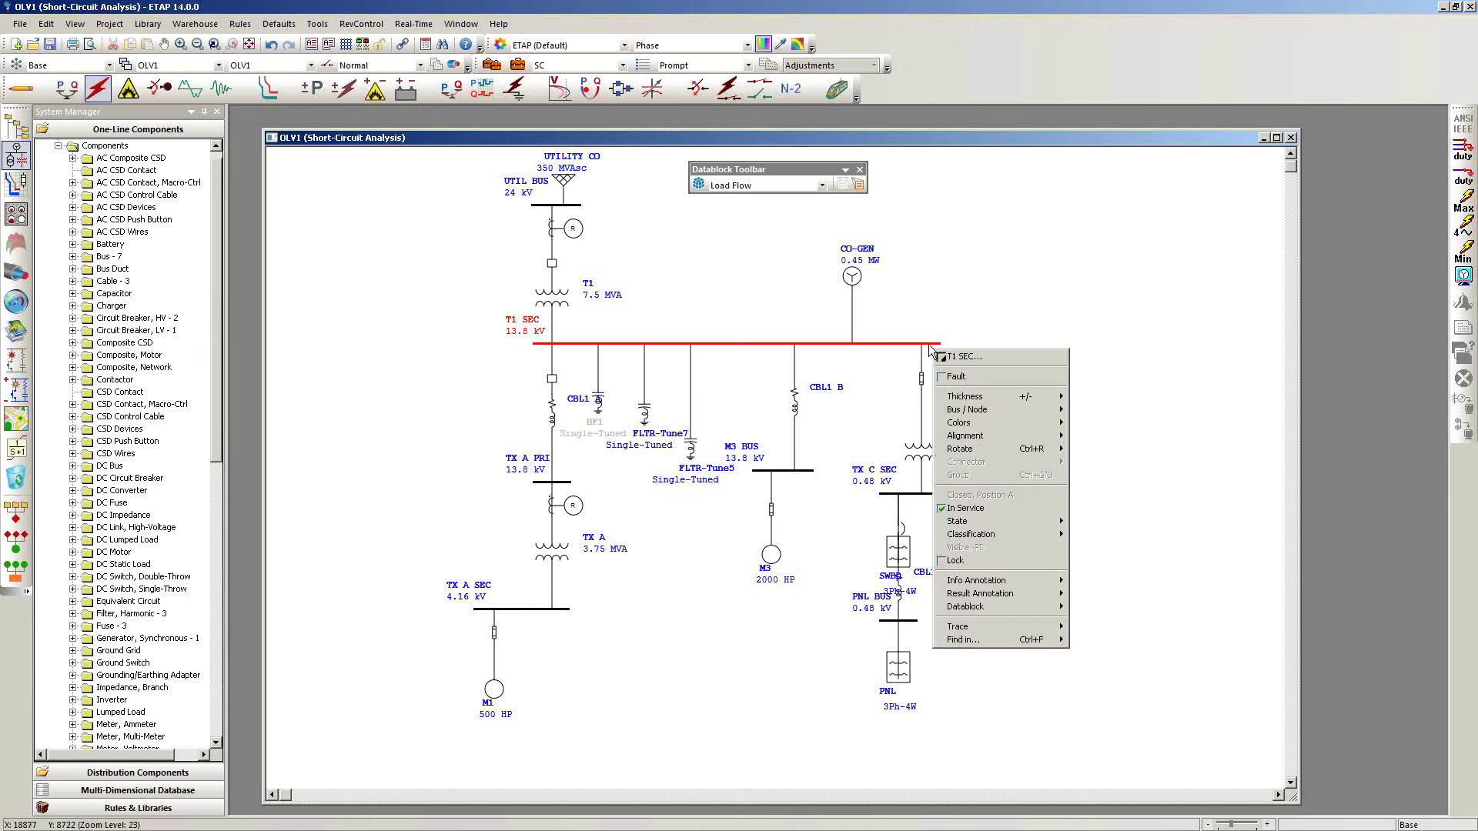
pyautogui.click(986, 376)
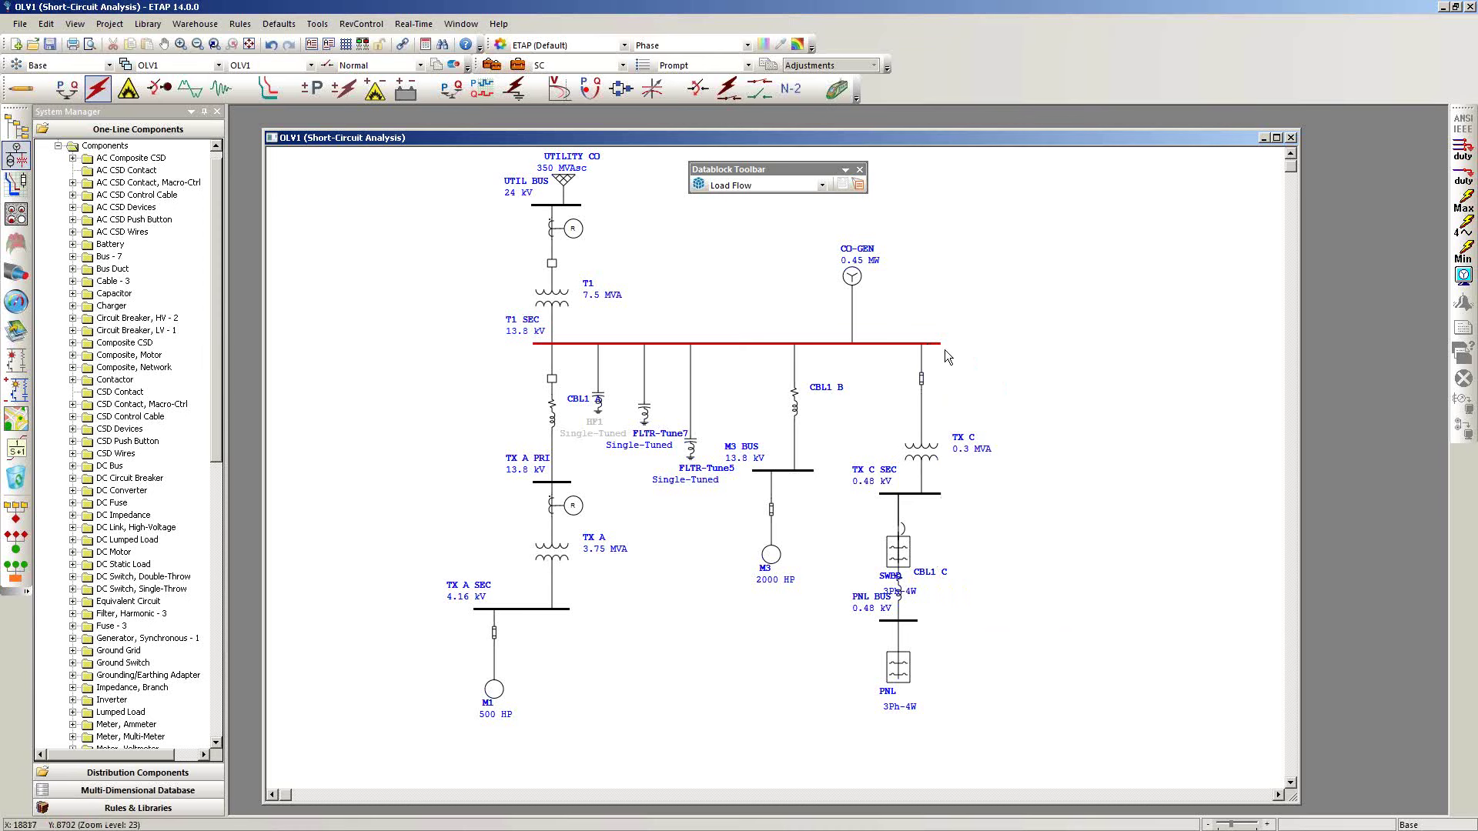
pyautogui.click(1463, 151)
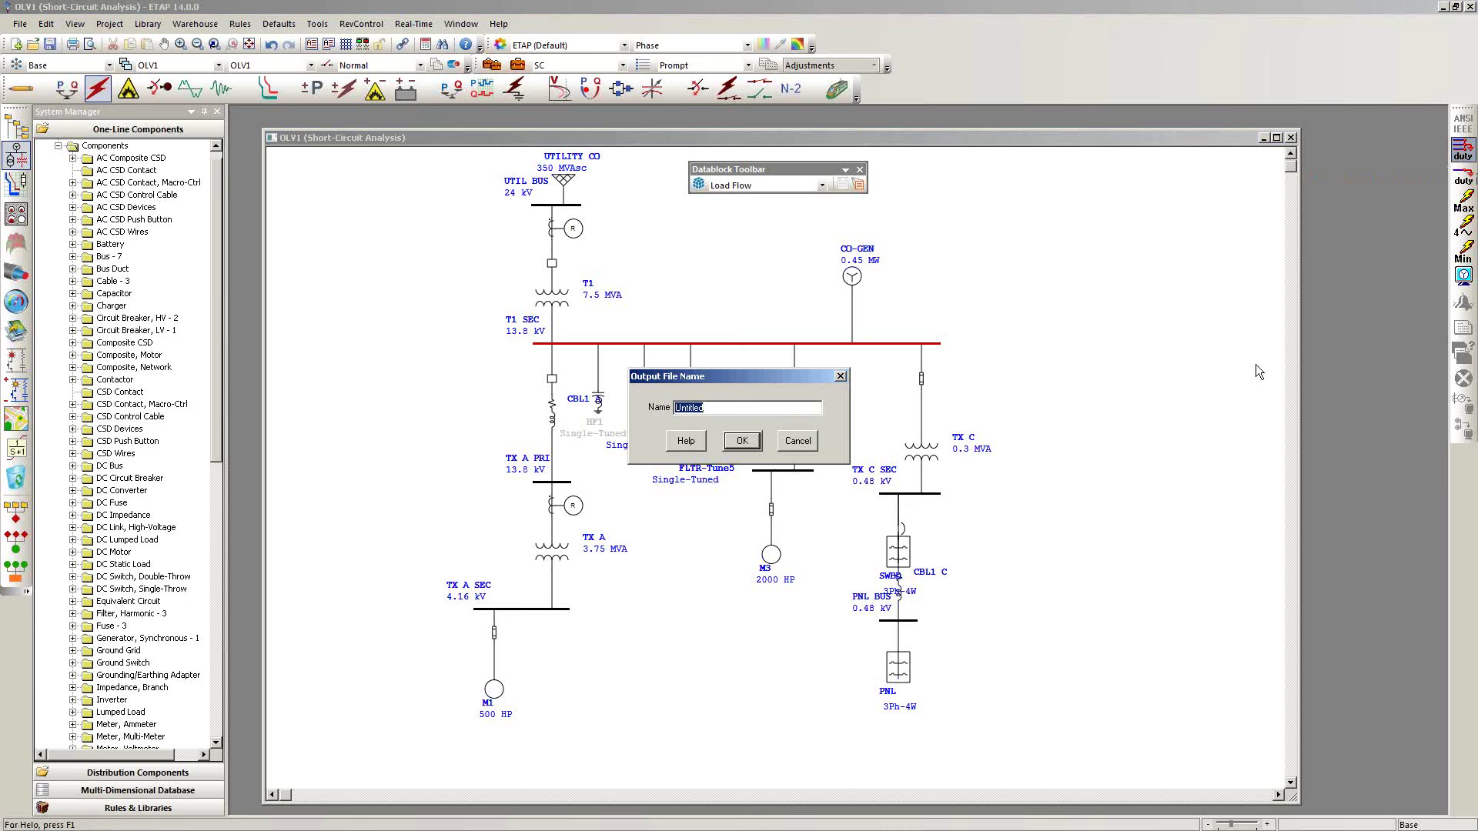
pyautogui.write('SC ANSIO')
pyautogui.click(741, 441)
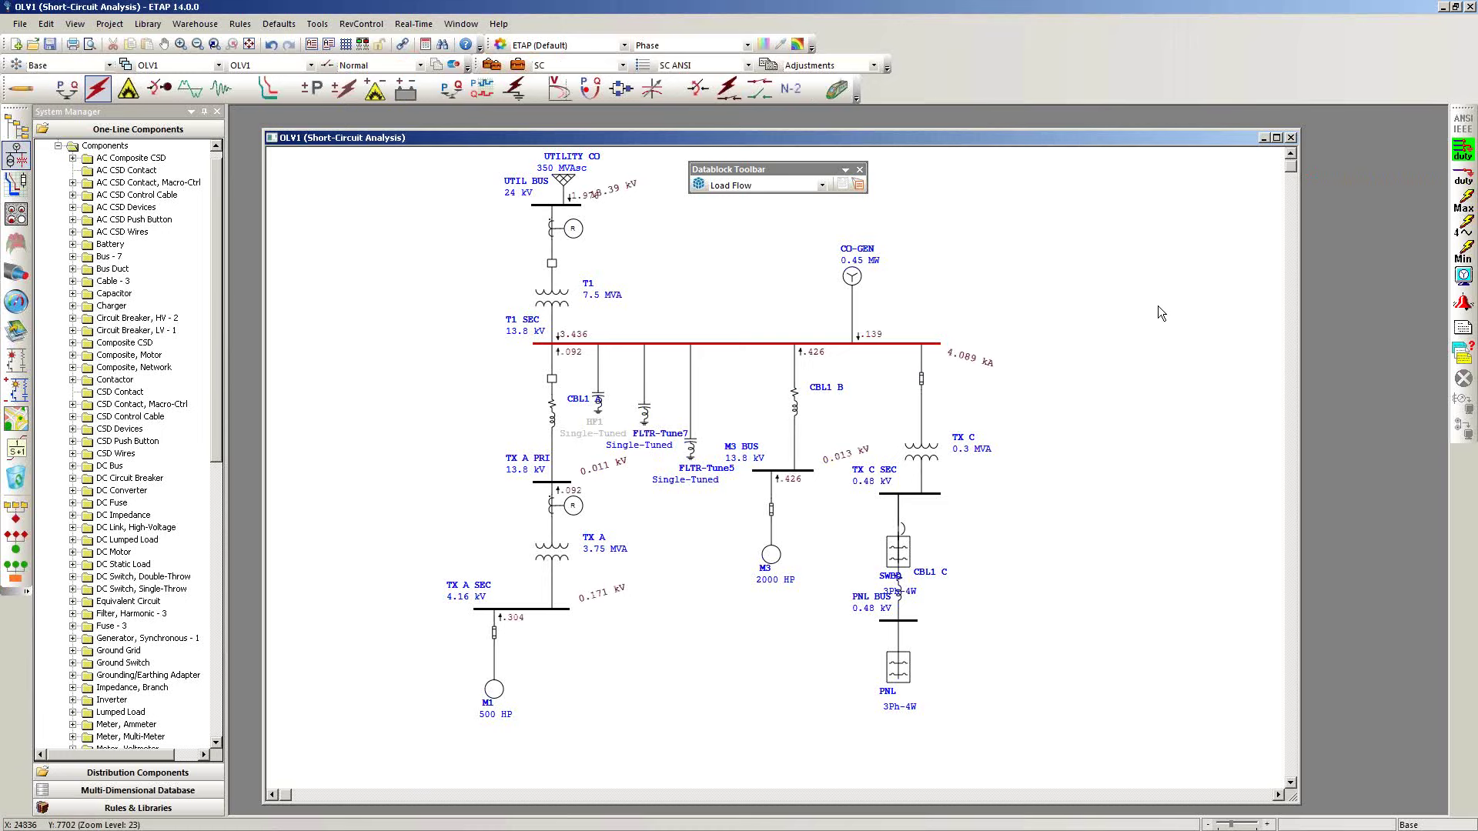
# - Review the short-circuit results on the diagram, then return OLV1 to Edit mode
pyautogui.scroll(2, 843, 325)
pyautogui.scroll(3, 843, 325)
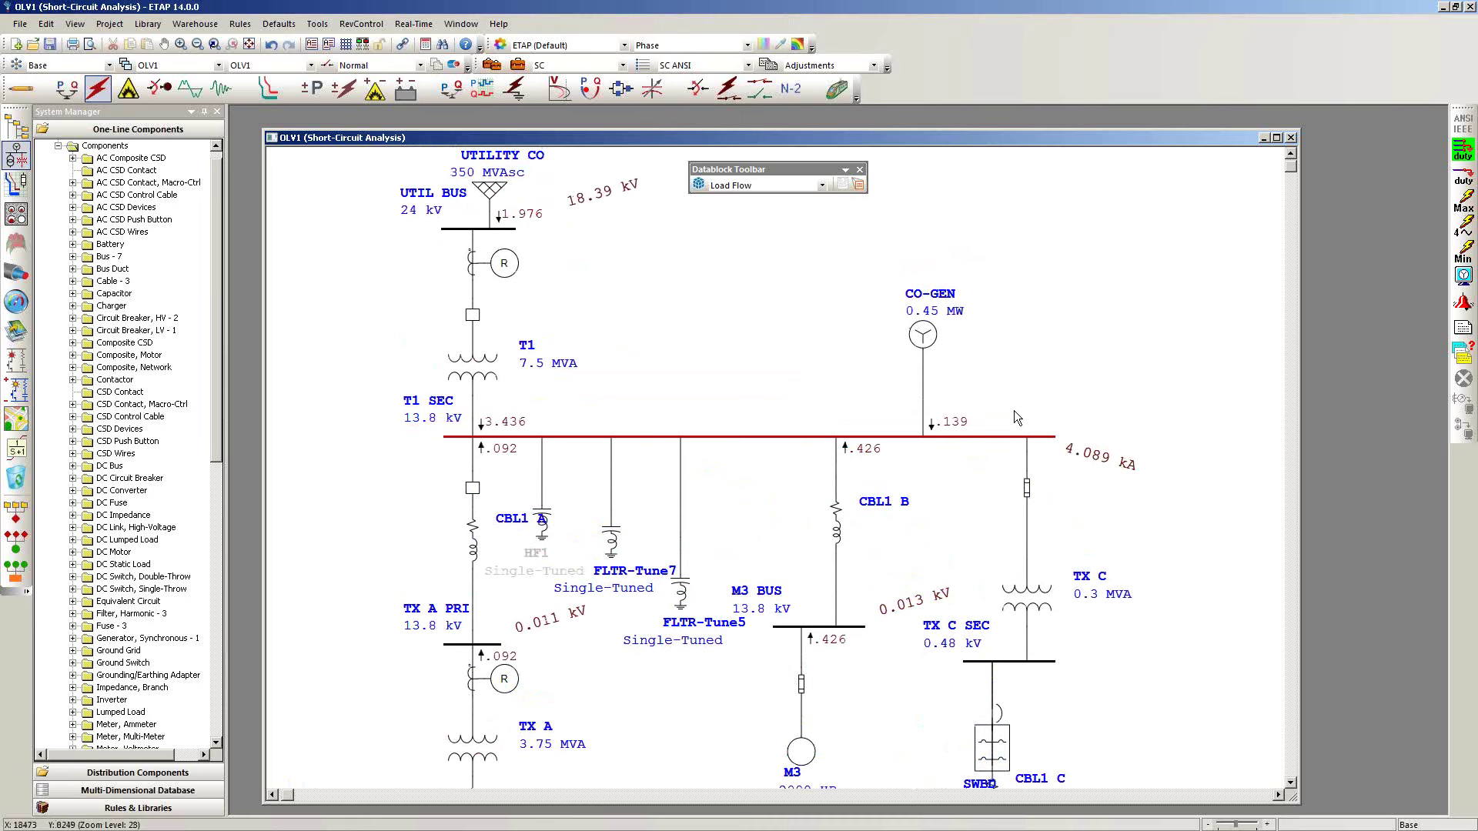
pyautogui.scroll(-2, 1033, 417)
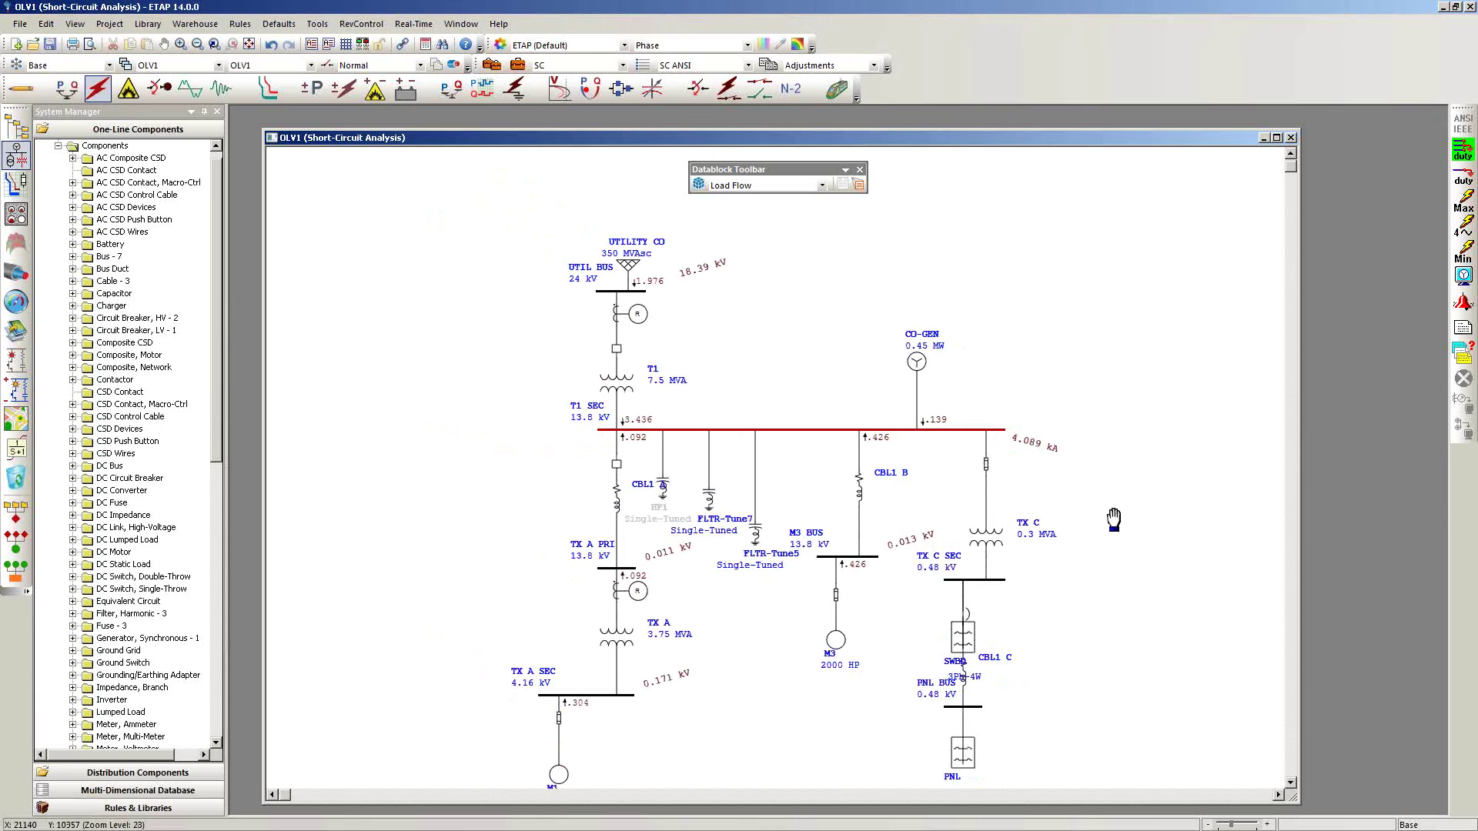
pyautogui.moveTo(1308, 419); pyautogui.dragTo(1198, 461)
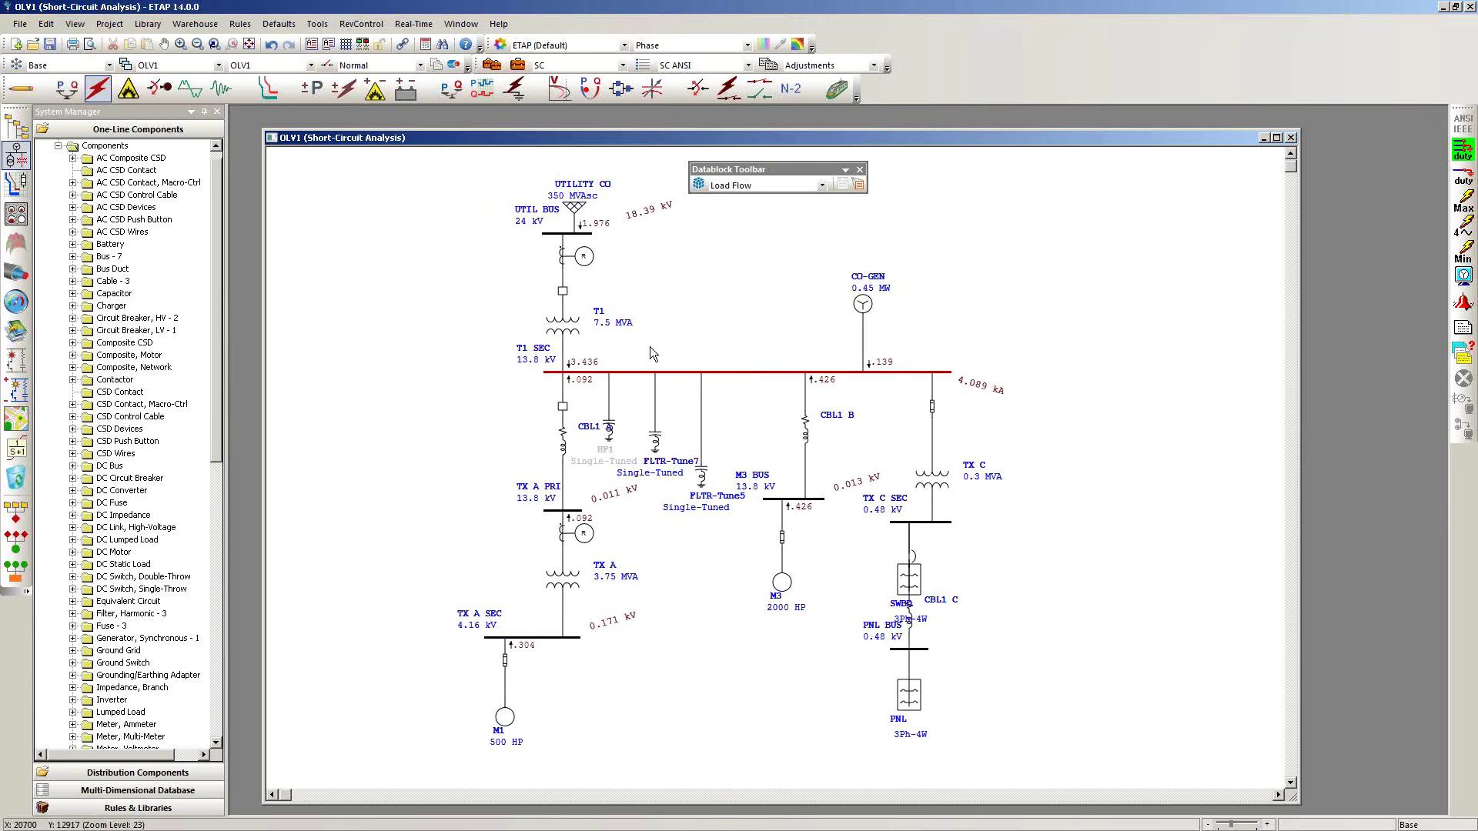
pyautogui.click(17, 90)
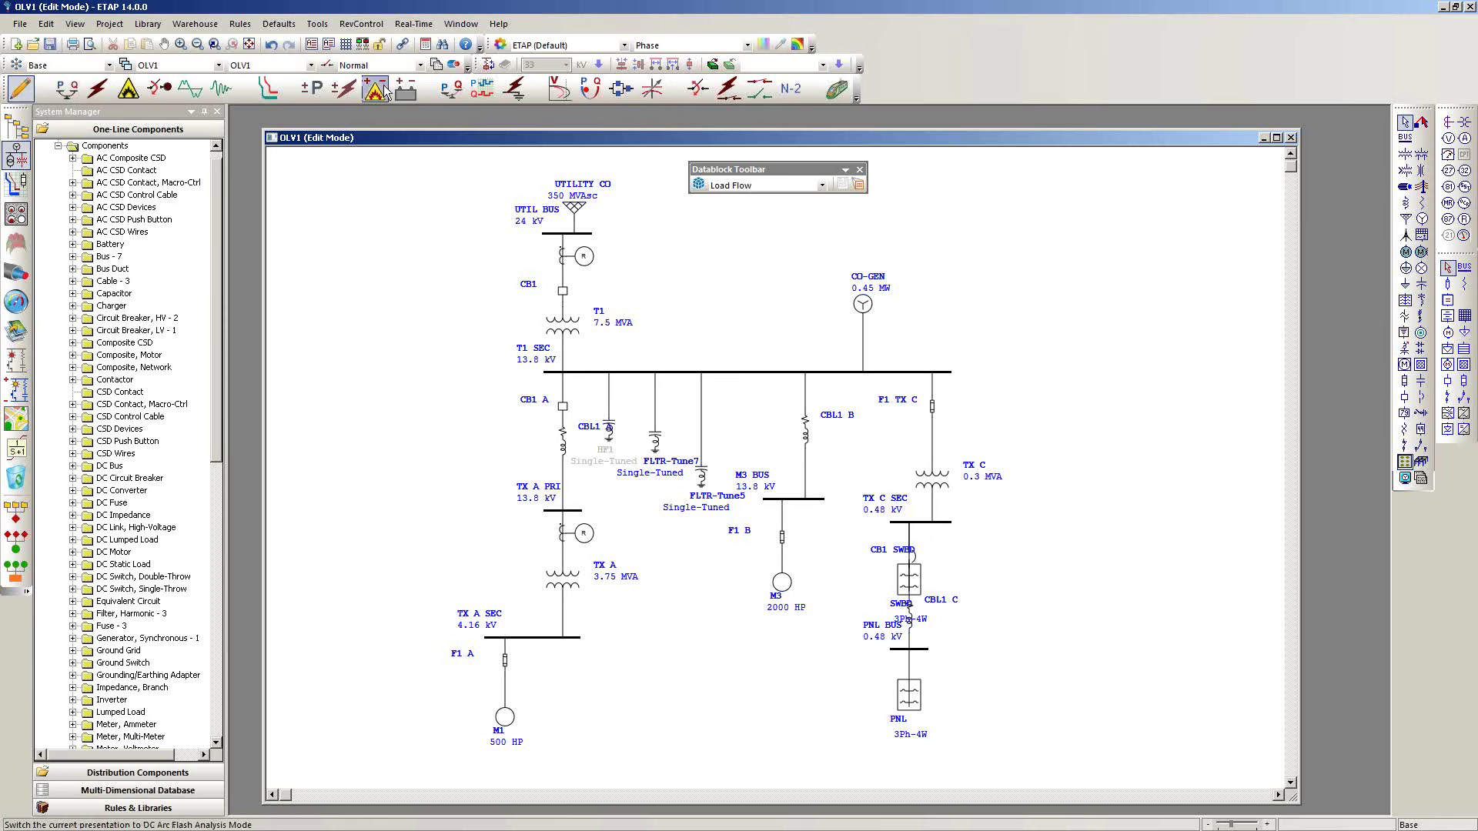
pyautogui.moveTo(484, 68); pyautogui.dragTo(726, 231)
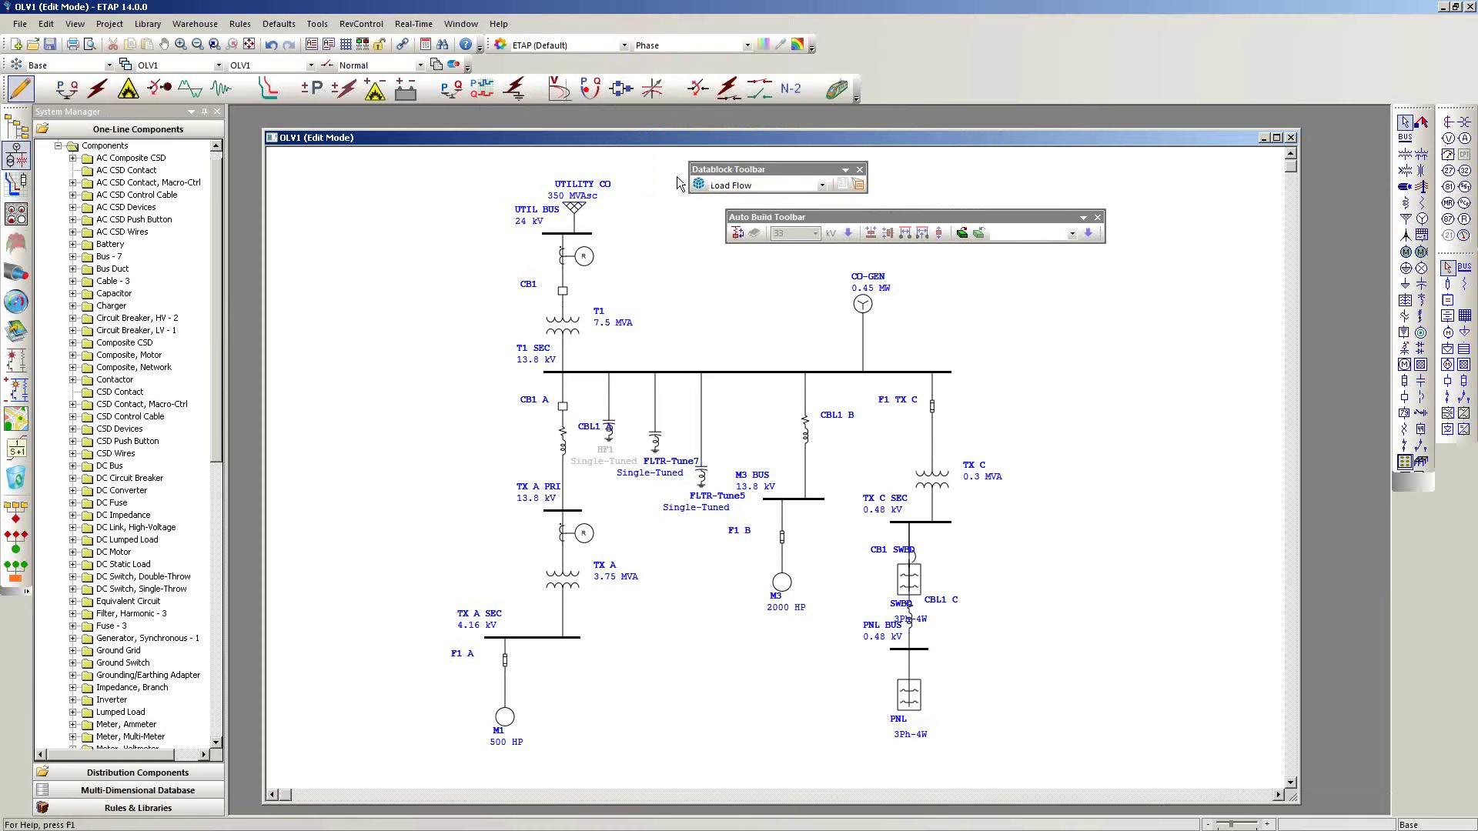
pyautogui.moveTo(712, 170); pyautogui.dragTo(514, 61)
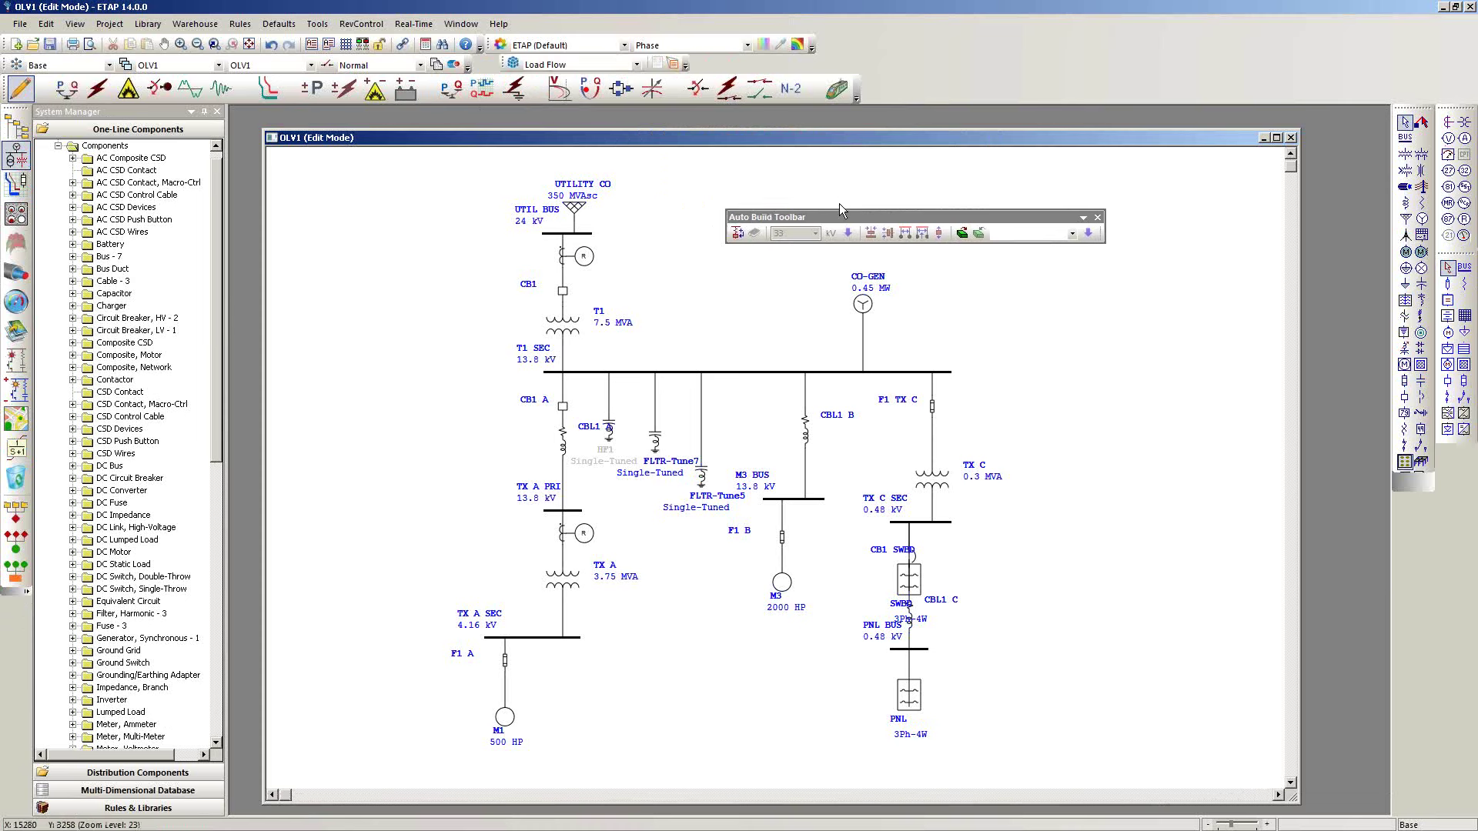
pyautogui.moveTo(845, 221); pyautogui.dragTo(847, 202)
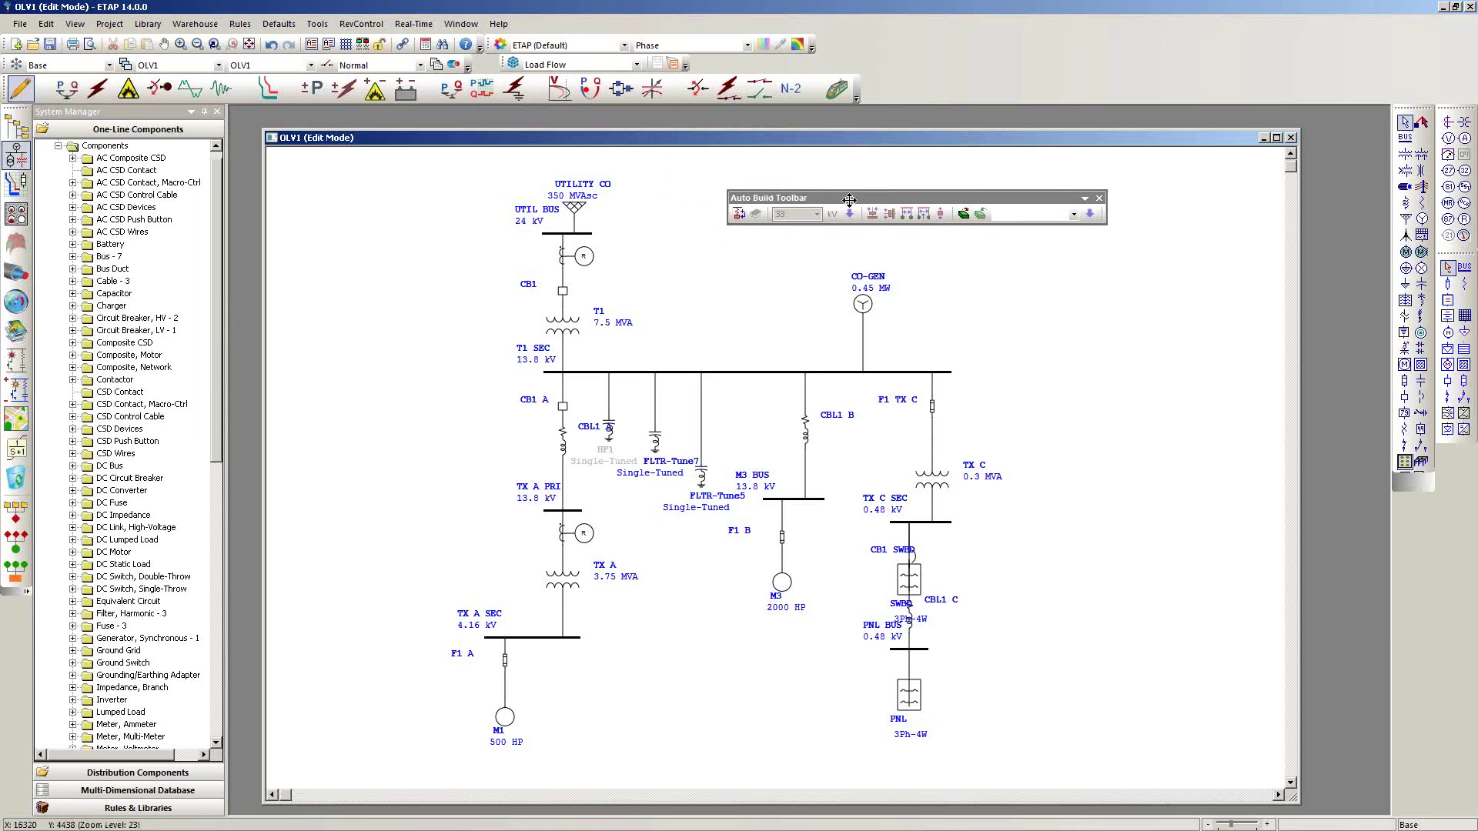
pyautogui.click(739, 217)
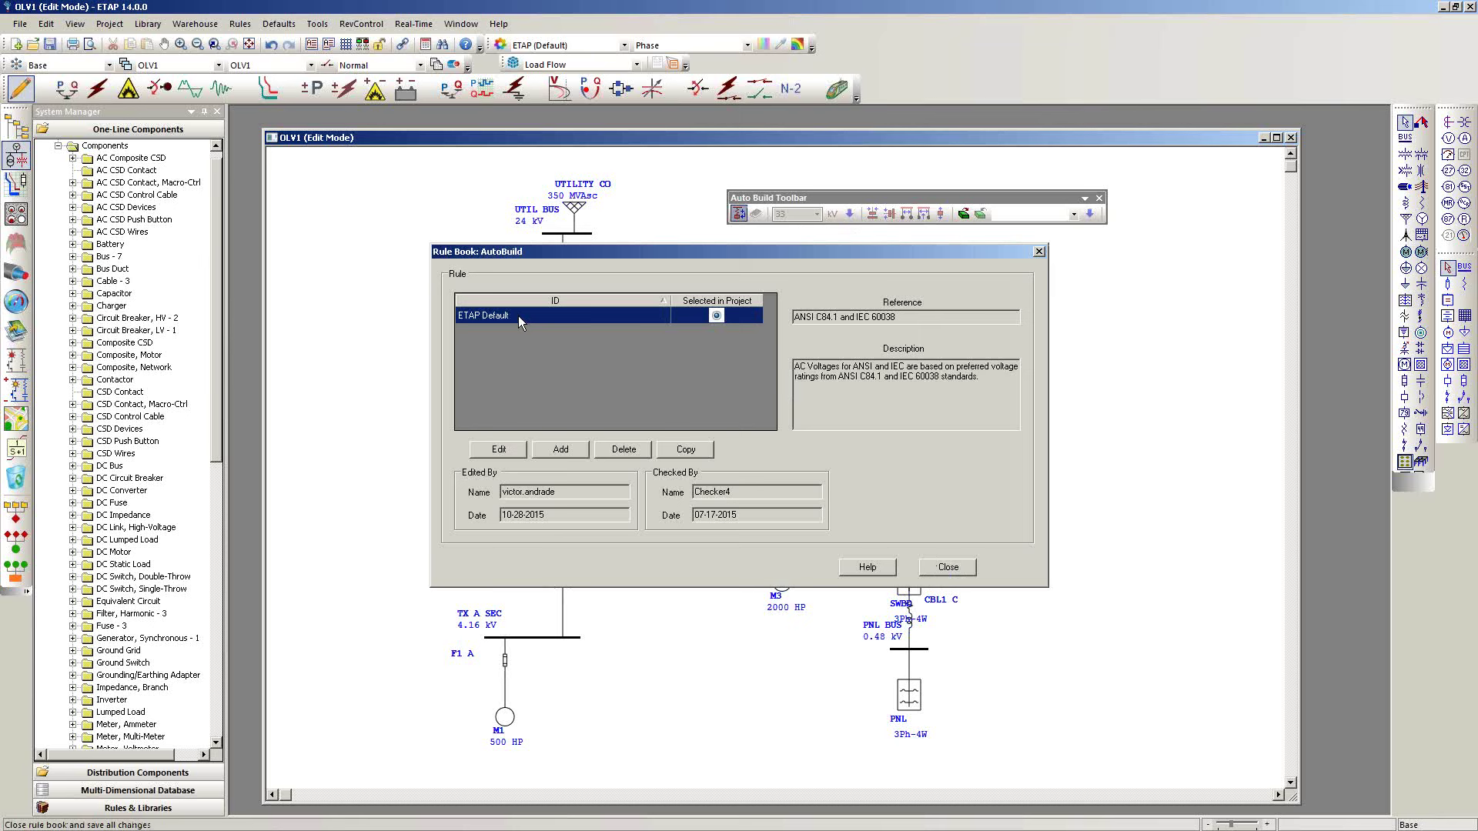
pyautogui.click(947, 567)
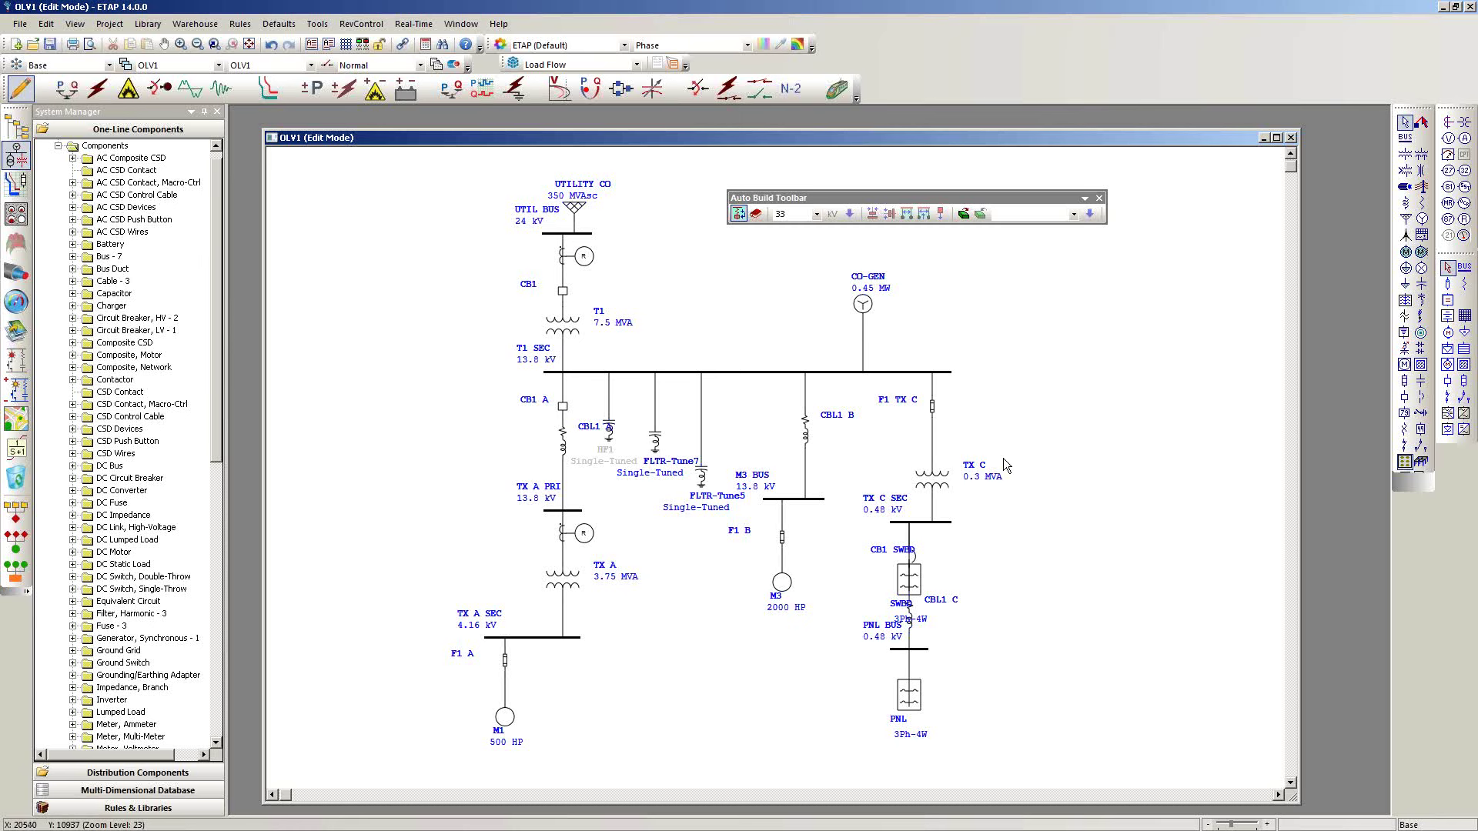
# - Align the equipment downstream of transformer TX C with Downstream Alignment
pyautogui.moveTo(888, 454); pyautogui.dragTo(1046, 737)
pyautogui.moveTo(1098, 687); pyautogui.dragTo(1023, 595)
pyautogui.click(939, 491)
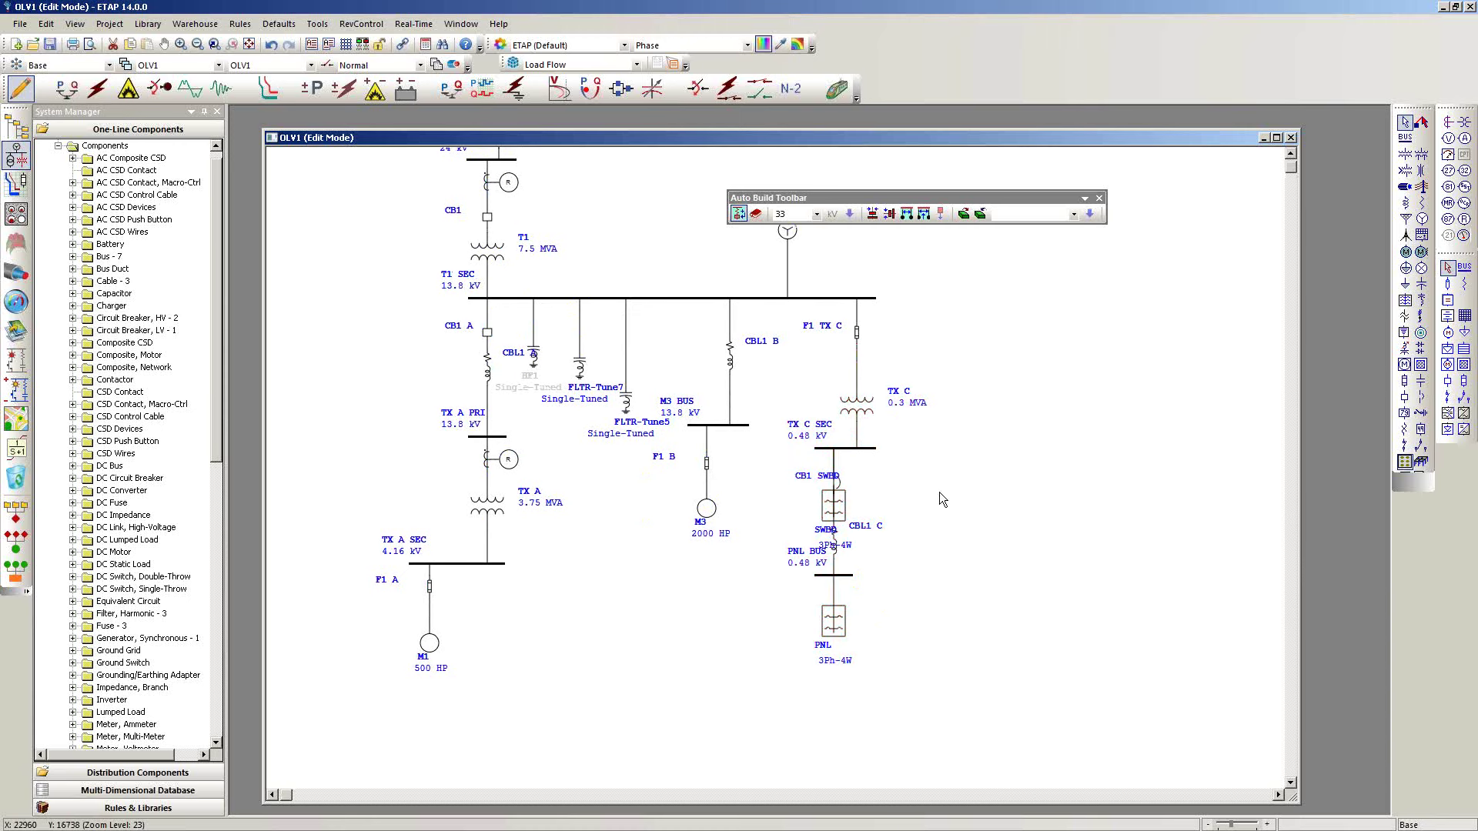
pyautogui.click(861, 415)
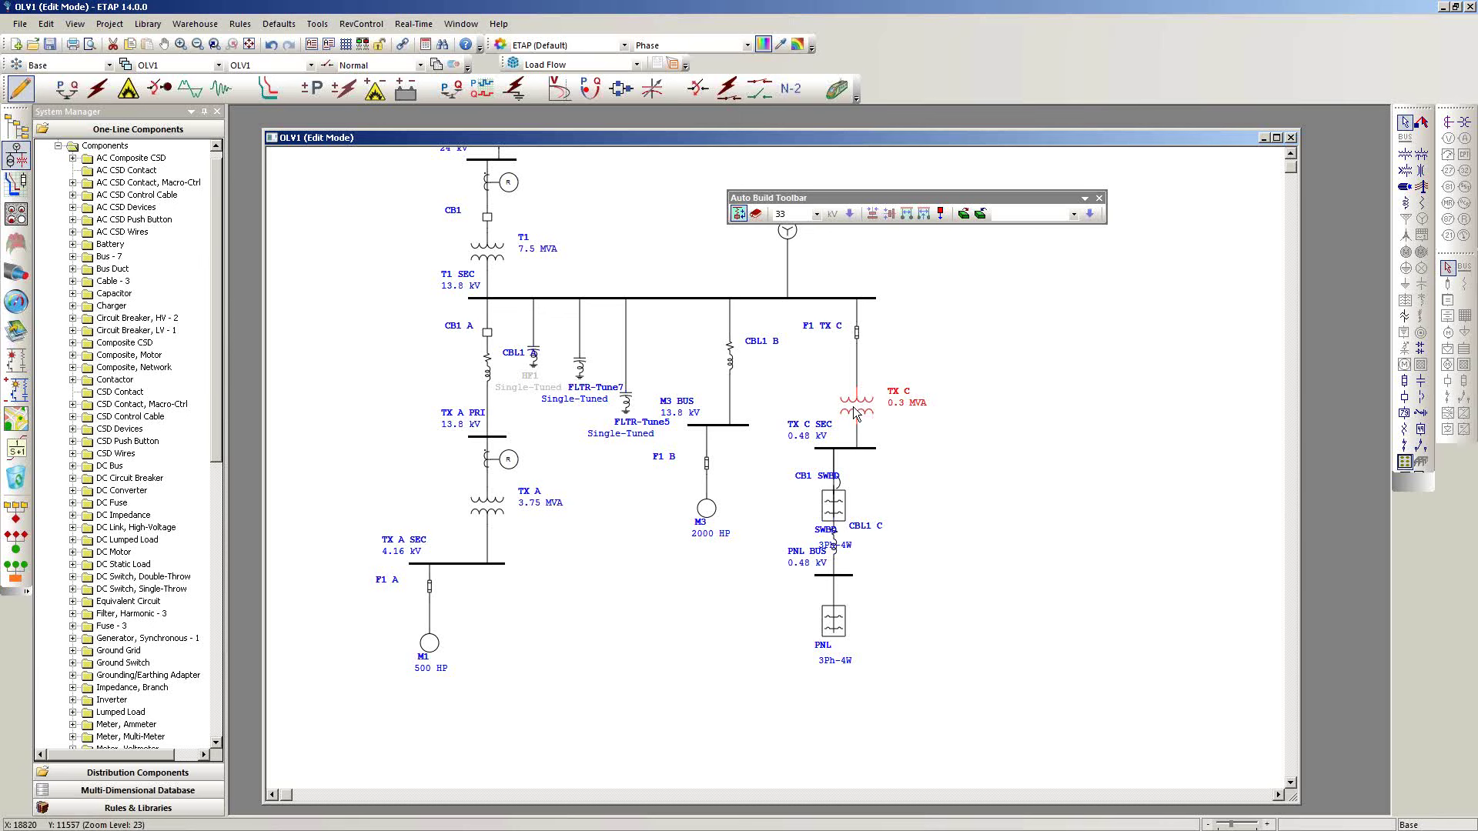
pyautogui.click(941, 214)
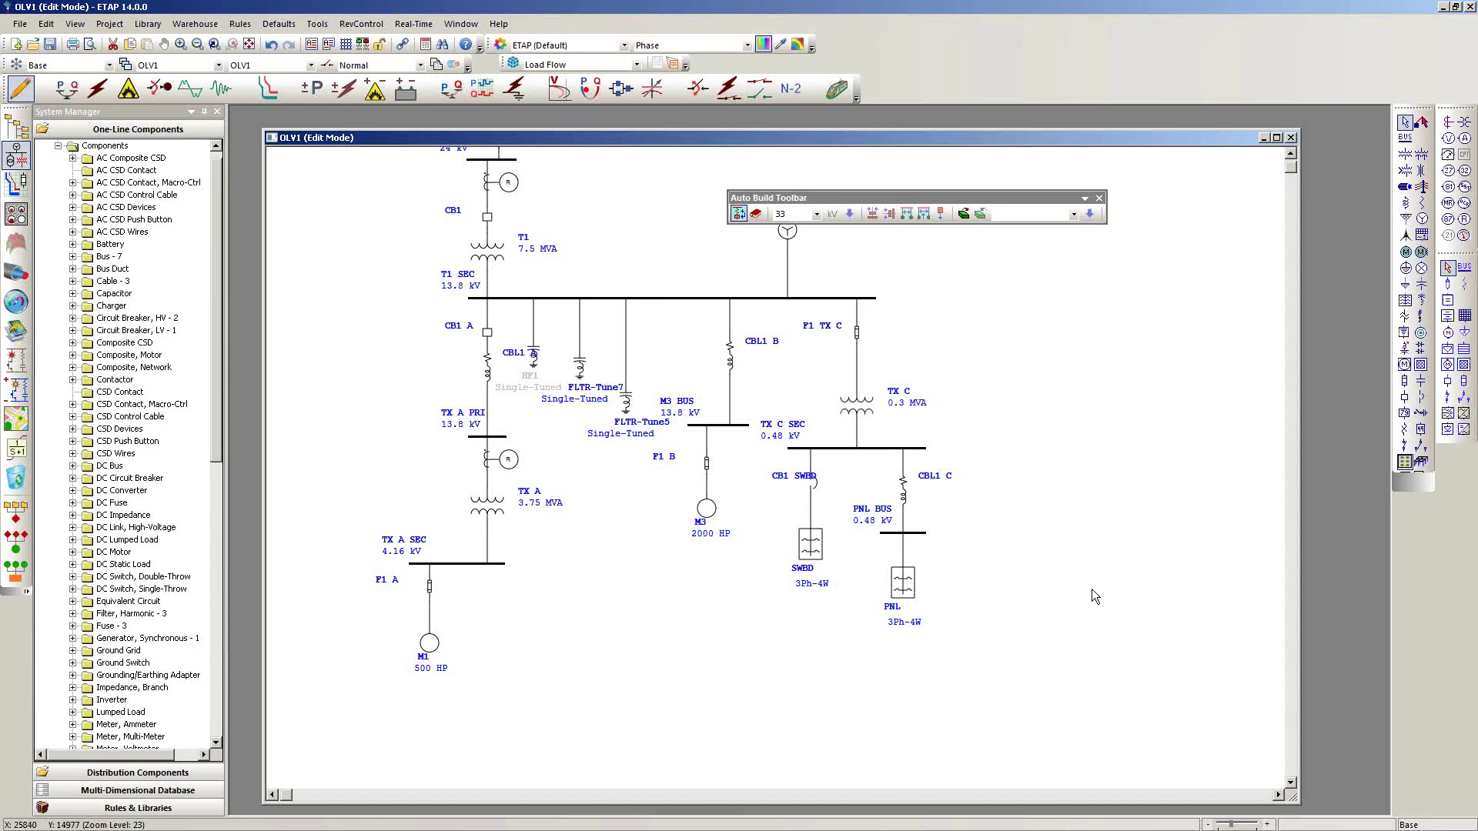
# - Select cable CBL1 A and align the TX A branch neatly under CB1 A
pyautogui.moveTo(690, 581); pyautogui.dragTo(819, 625)
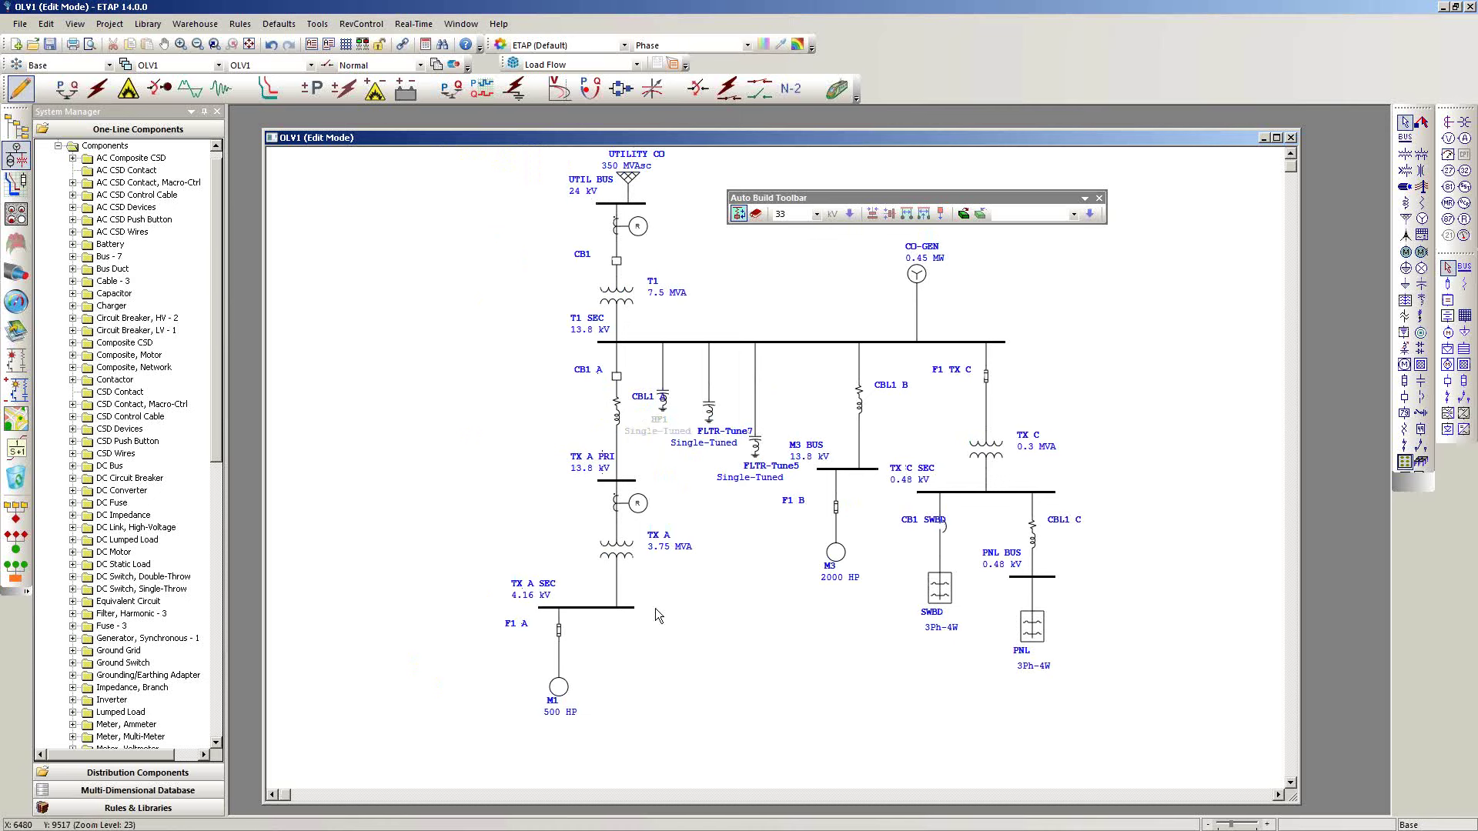
pyautogui.moveTo(514, 372); pyautogui.dragTo(643, 747)
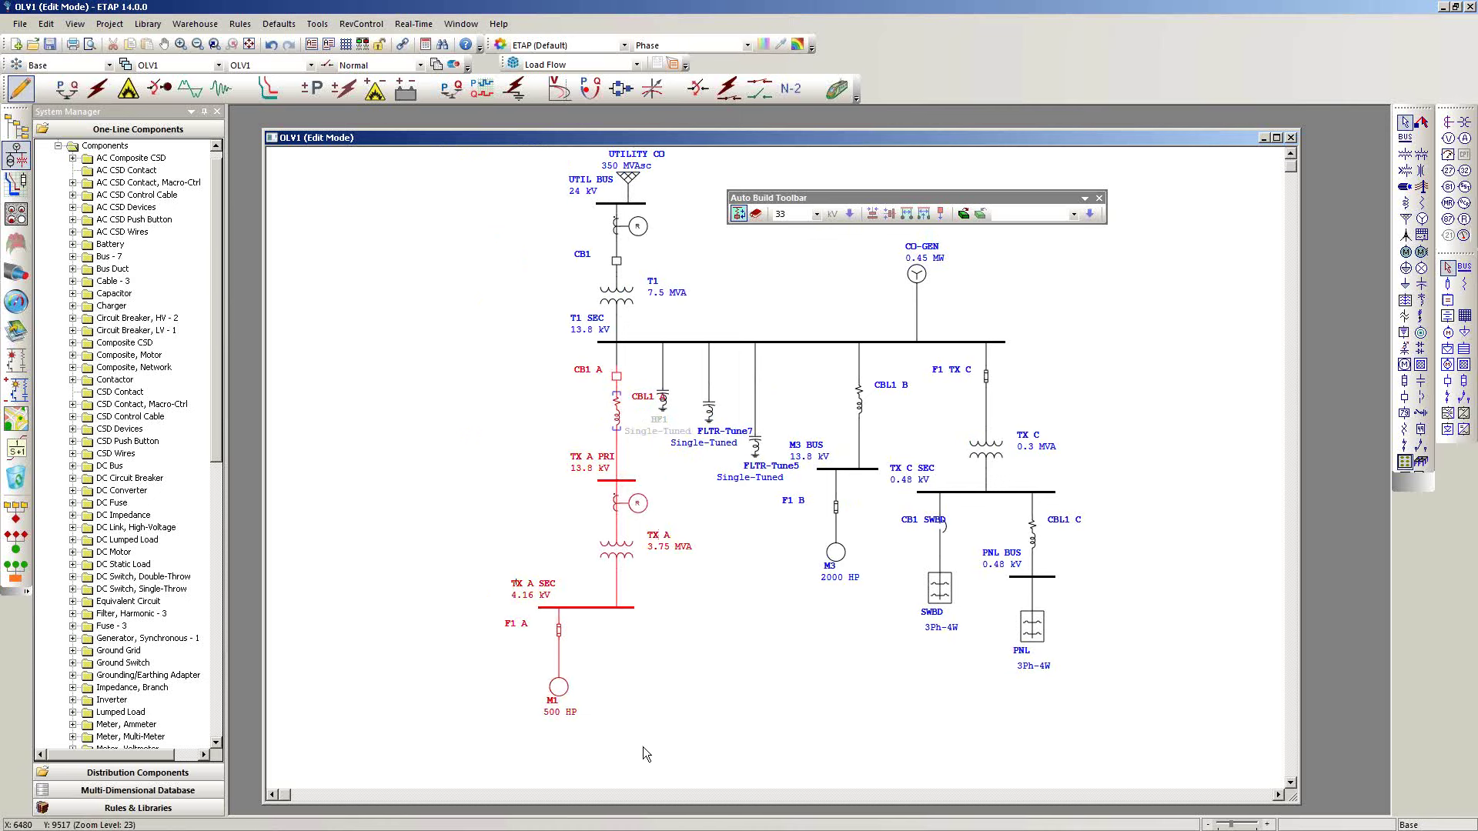
pyautogui.click(674, 697)
pyautogui.click(616, 414)
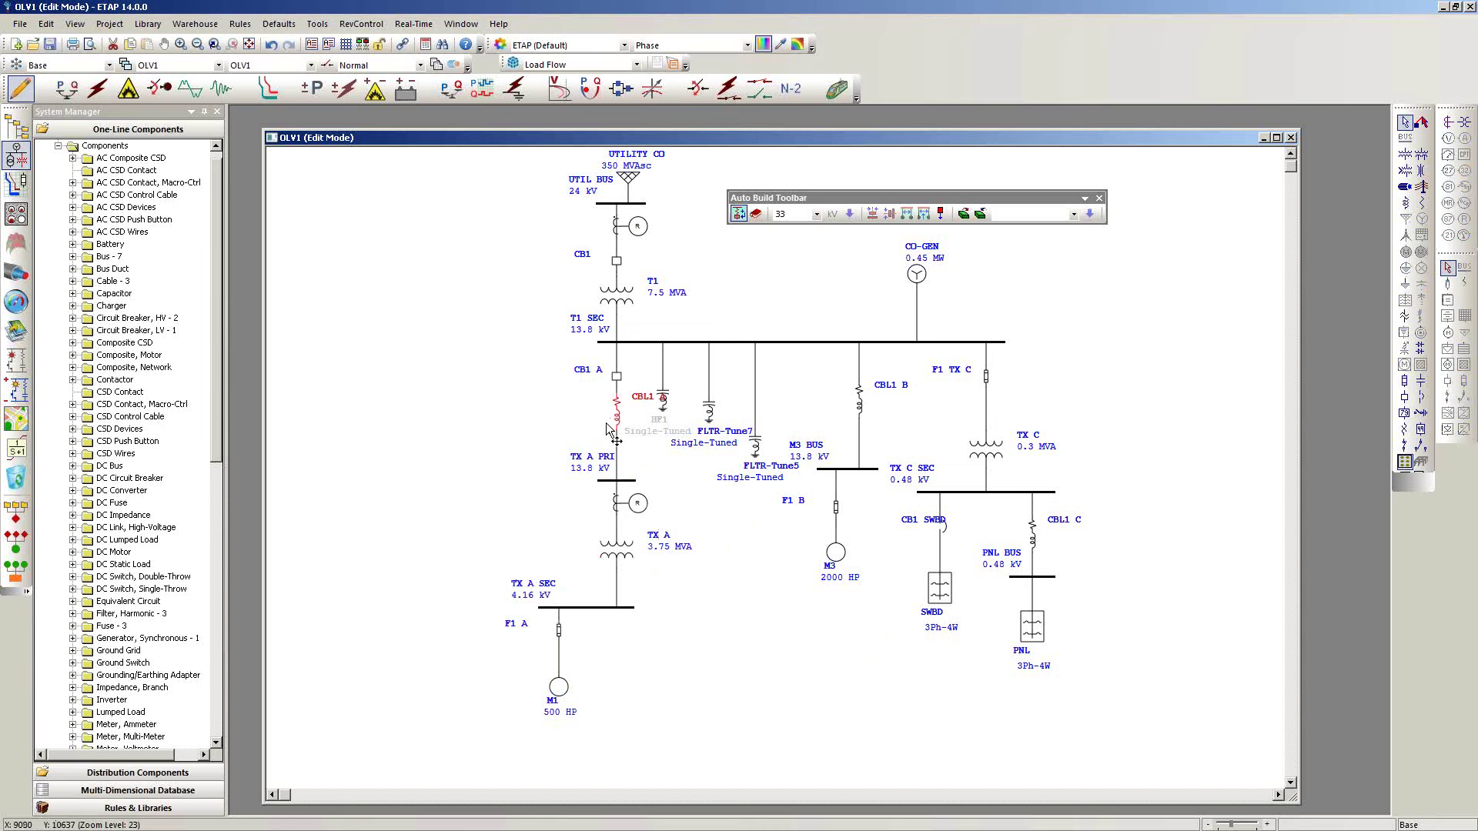
pyautogui.click(940, 215)
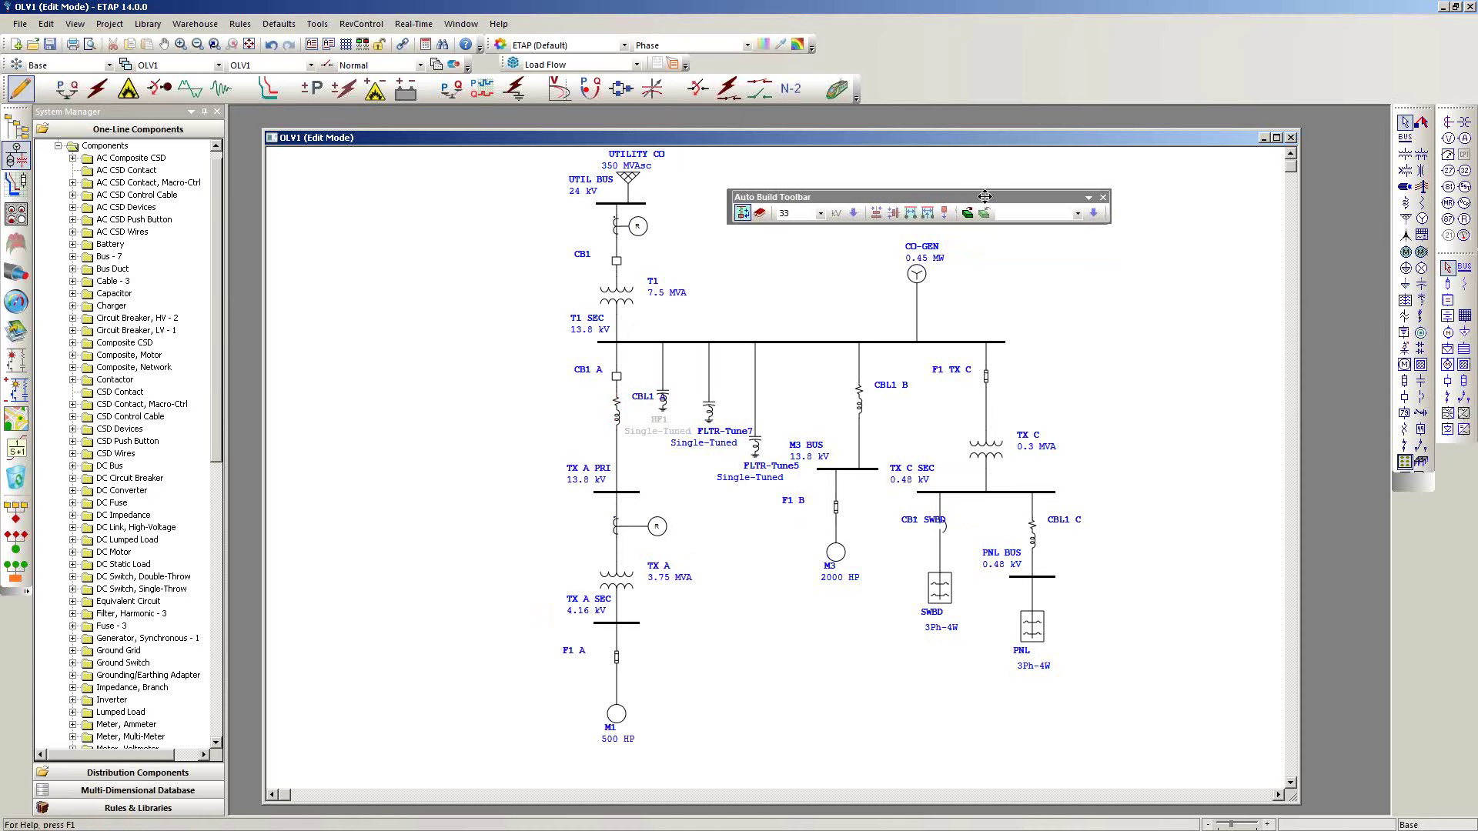
# - Move the Auto Build toolbar aside and nudge the UTILITY CO symbol slightly up-left
pyautogui.moveTo(846, 198); pyautogui.dragTo(987, 172)
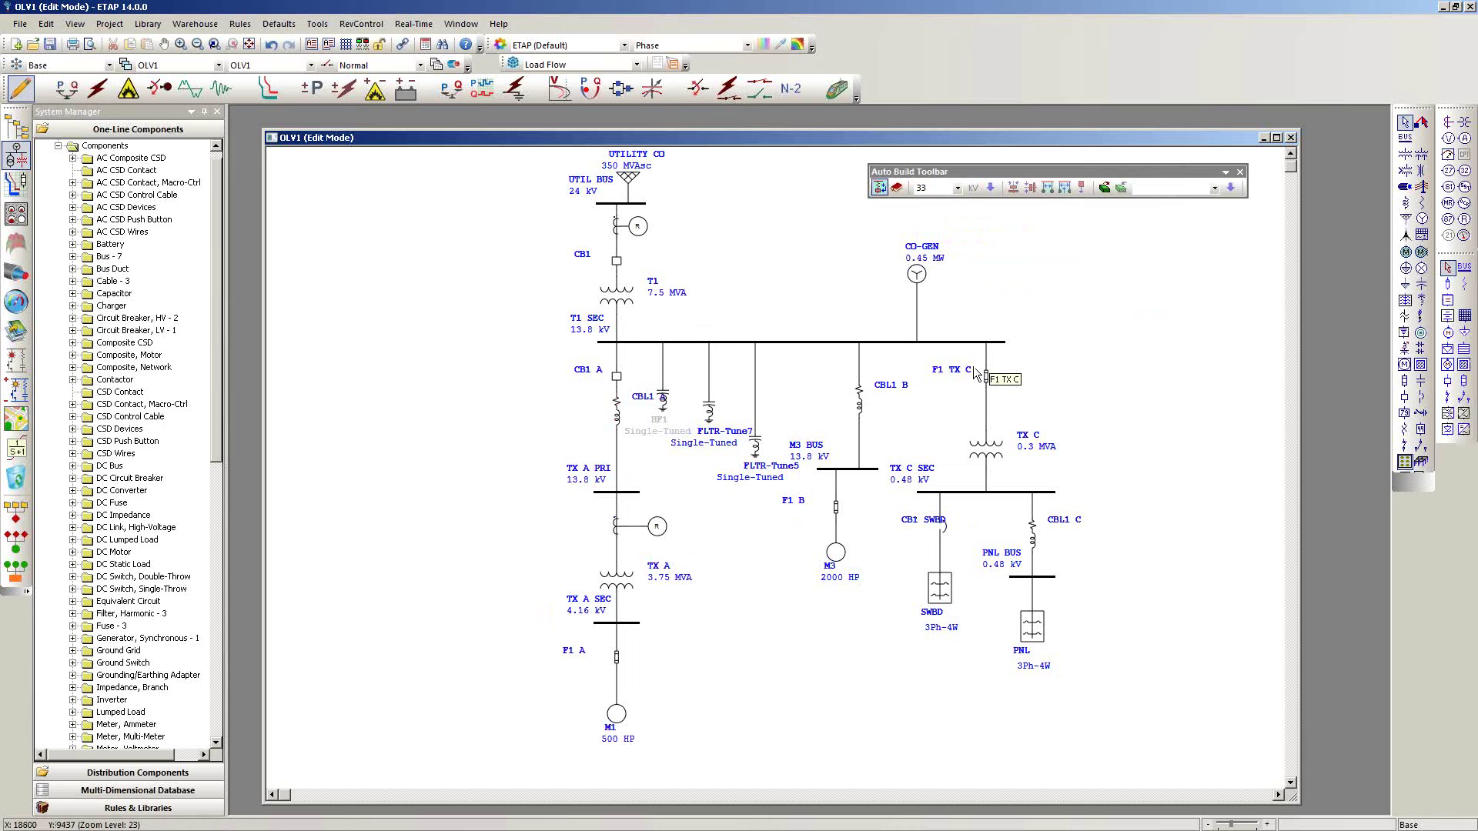
pyautogui.click(629, 182)
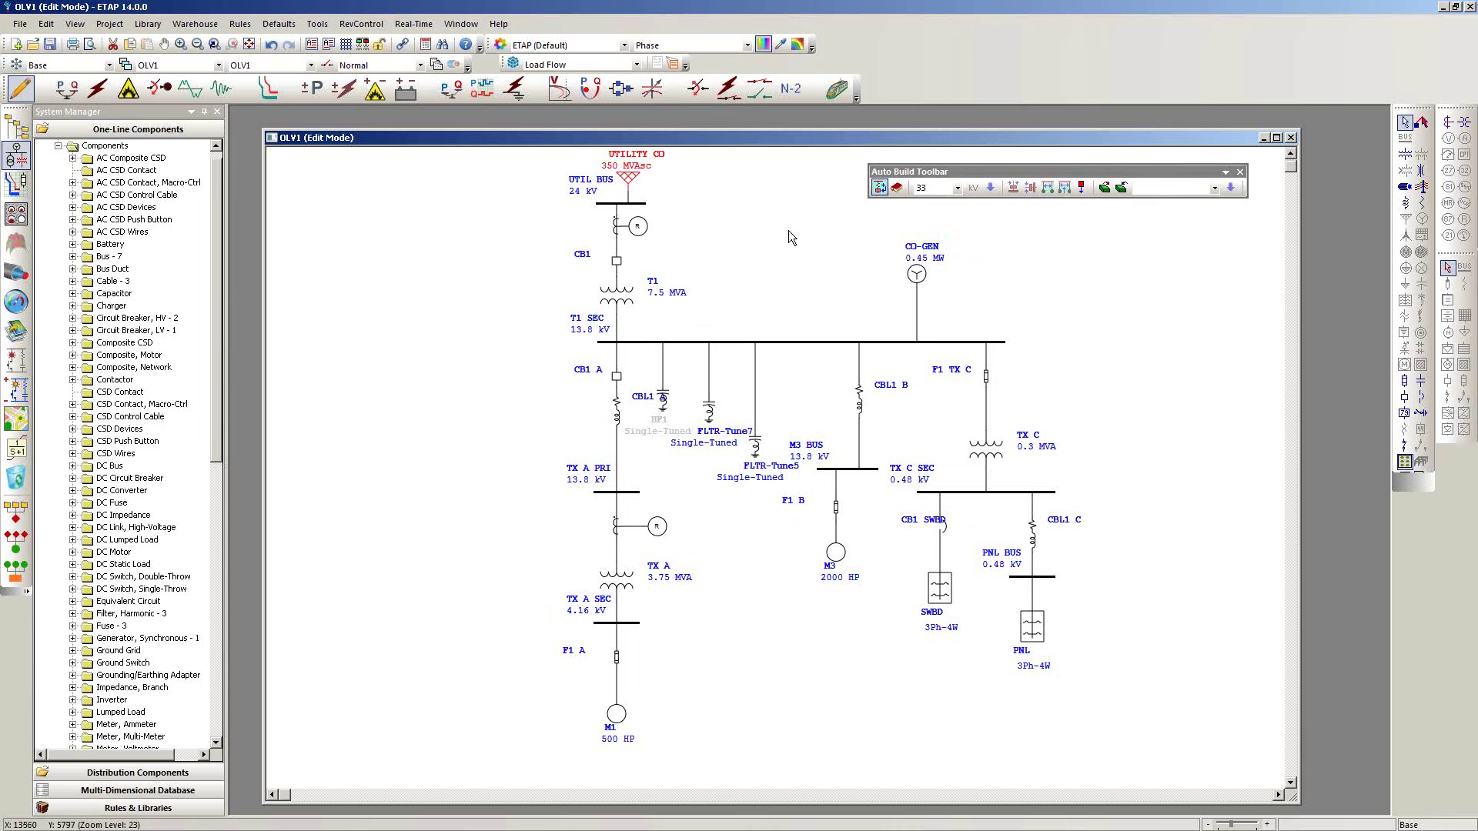
pyautogui.moveTo(631, 182); pyautogui.dragTo(622, 180)
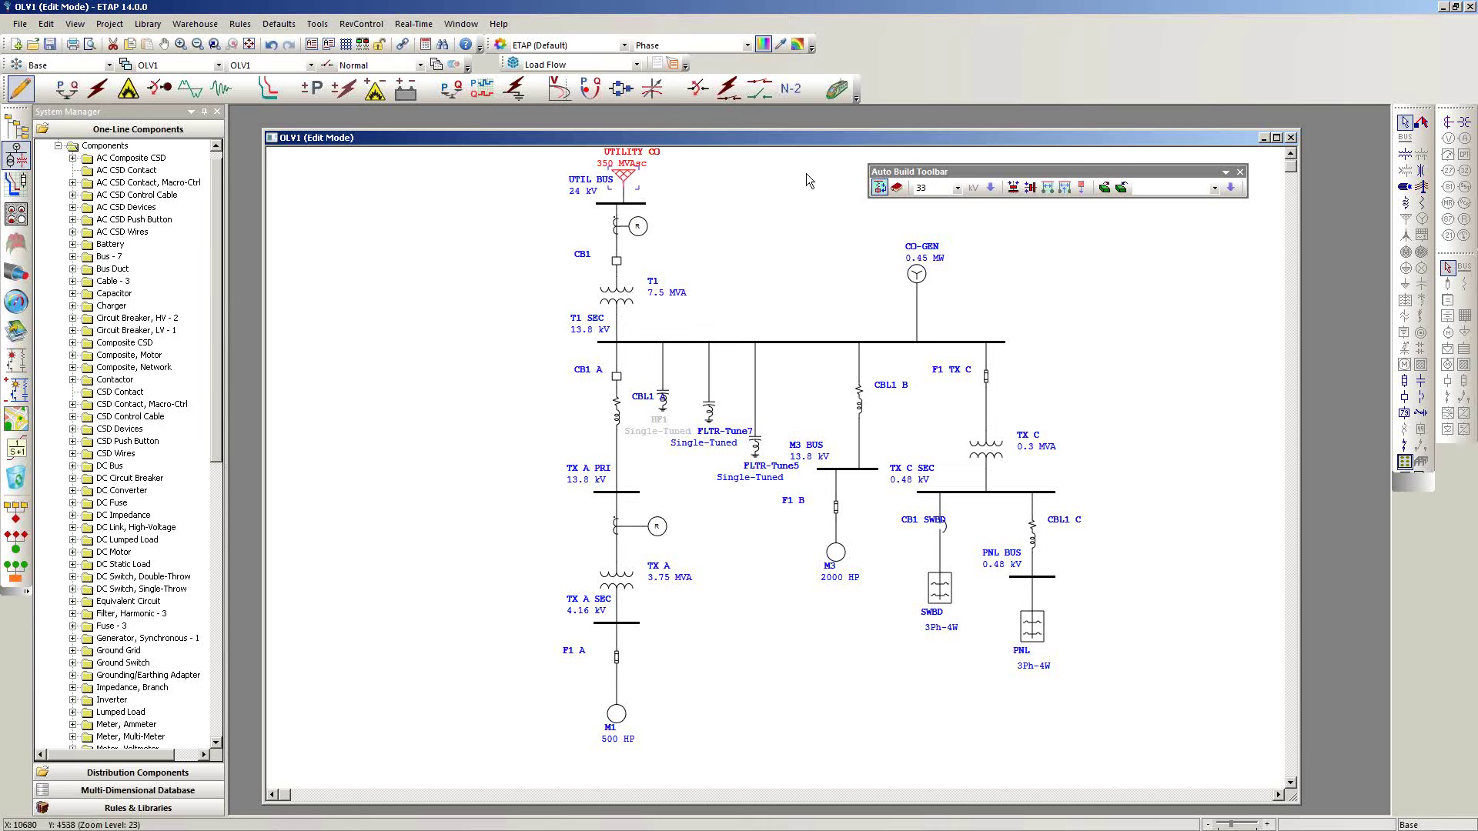
# - Run Downstream Alignment from UTILITY CO and center the realigned one-line in the window
pyautogui.click(712, 205)
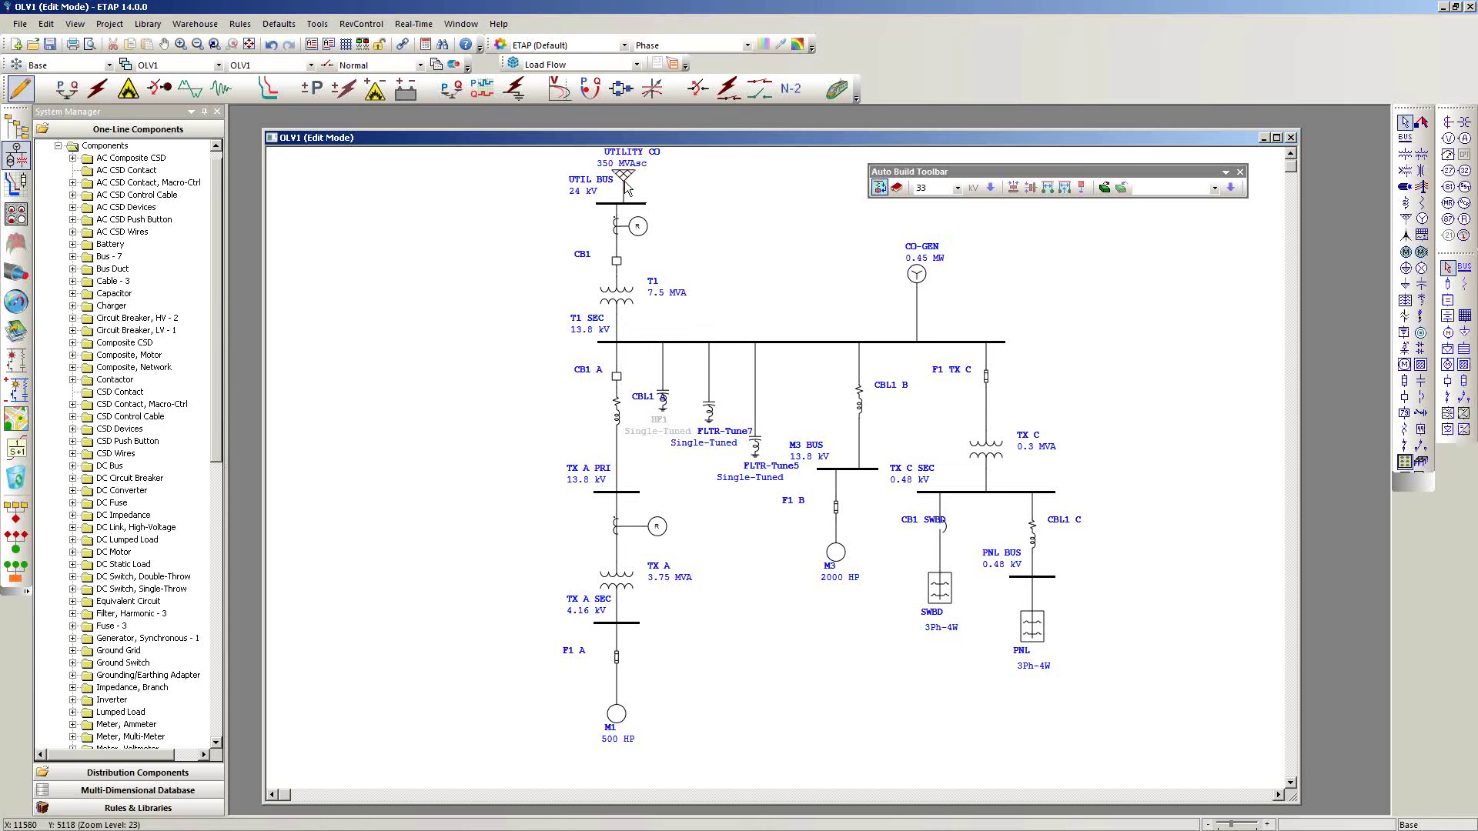
pyautogui.click(1081, 189)
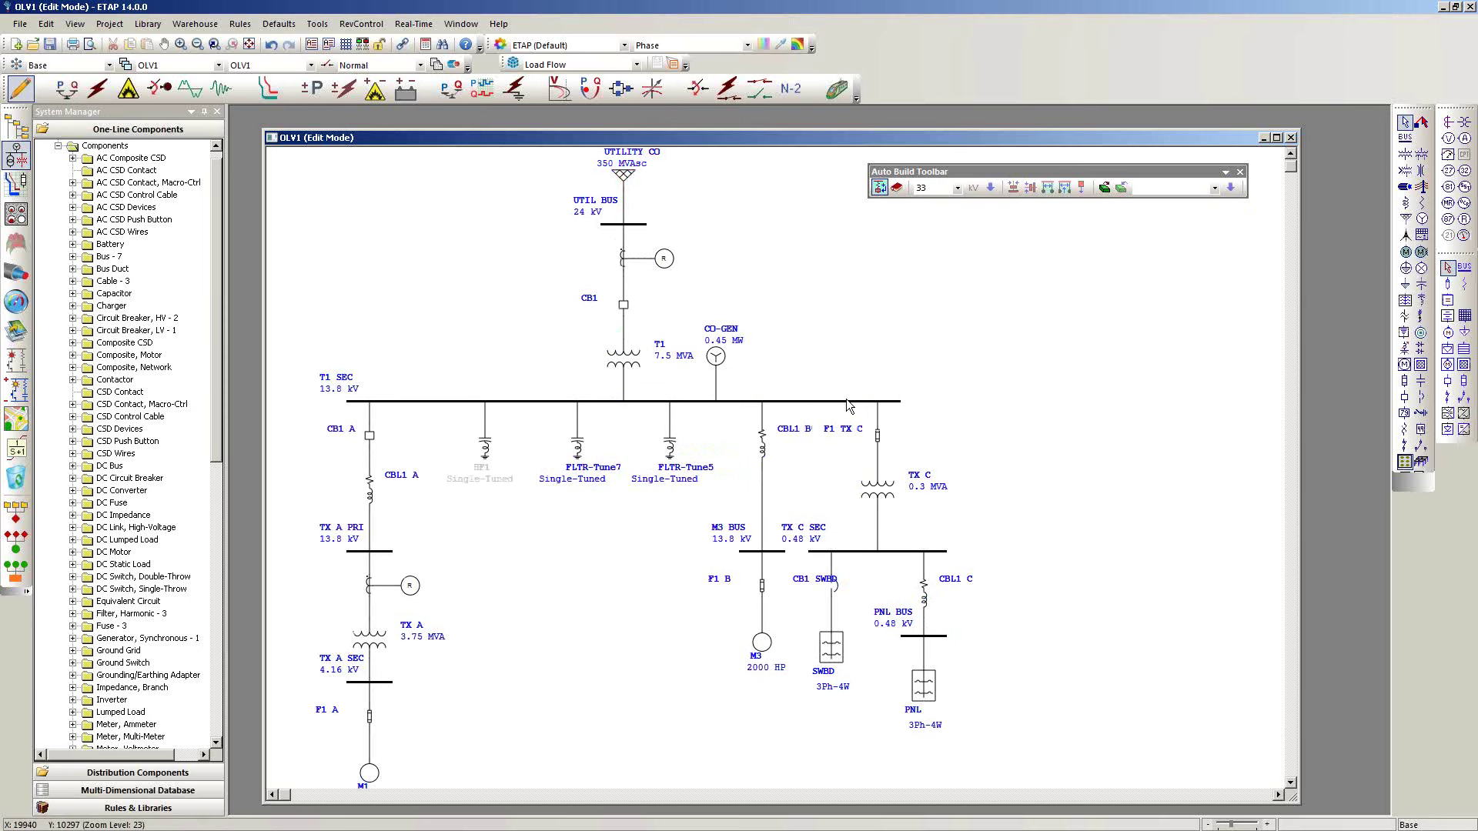
pyautogui.scroll(-2, 846, 408)
pyautogui.moveTo(957, 488); pyautogui.dragTo(905, 365)
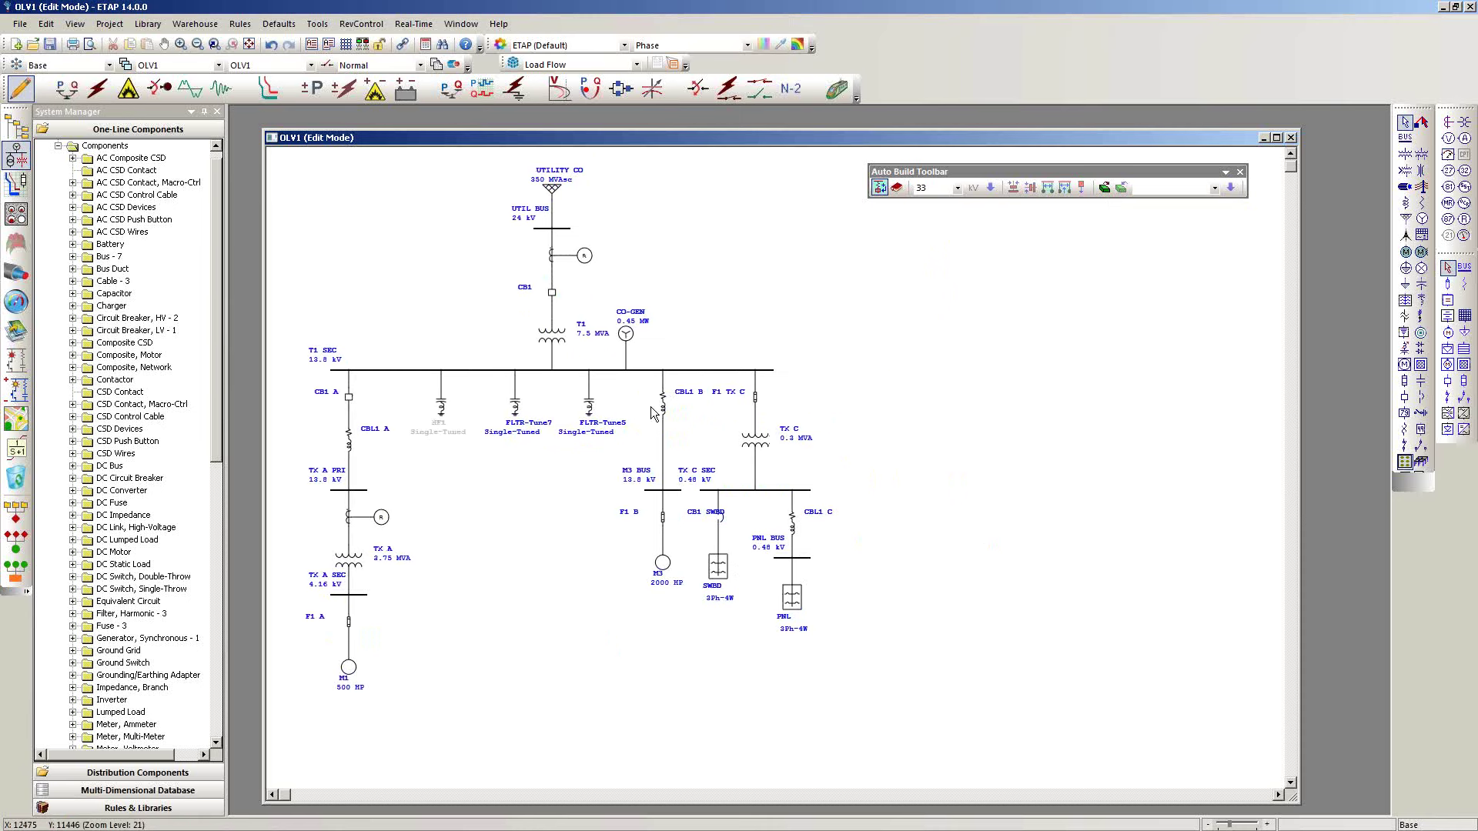
pyautogui.scroll(1, 526, 478)
pyautogui.moveTo(743, 318); pyautogui.dragTo(766, 344)
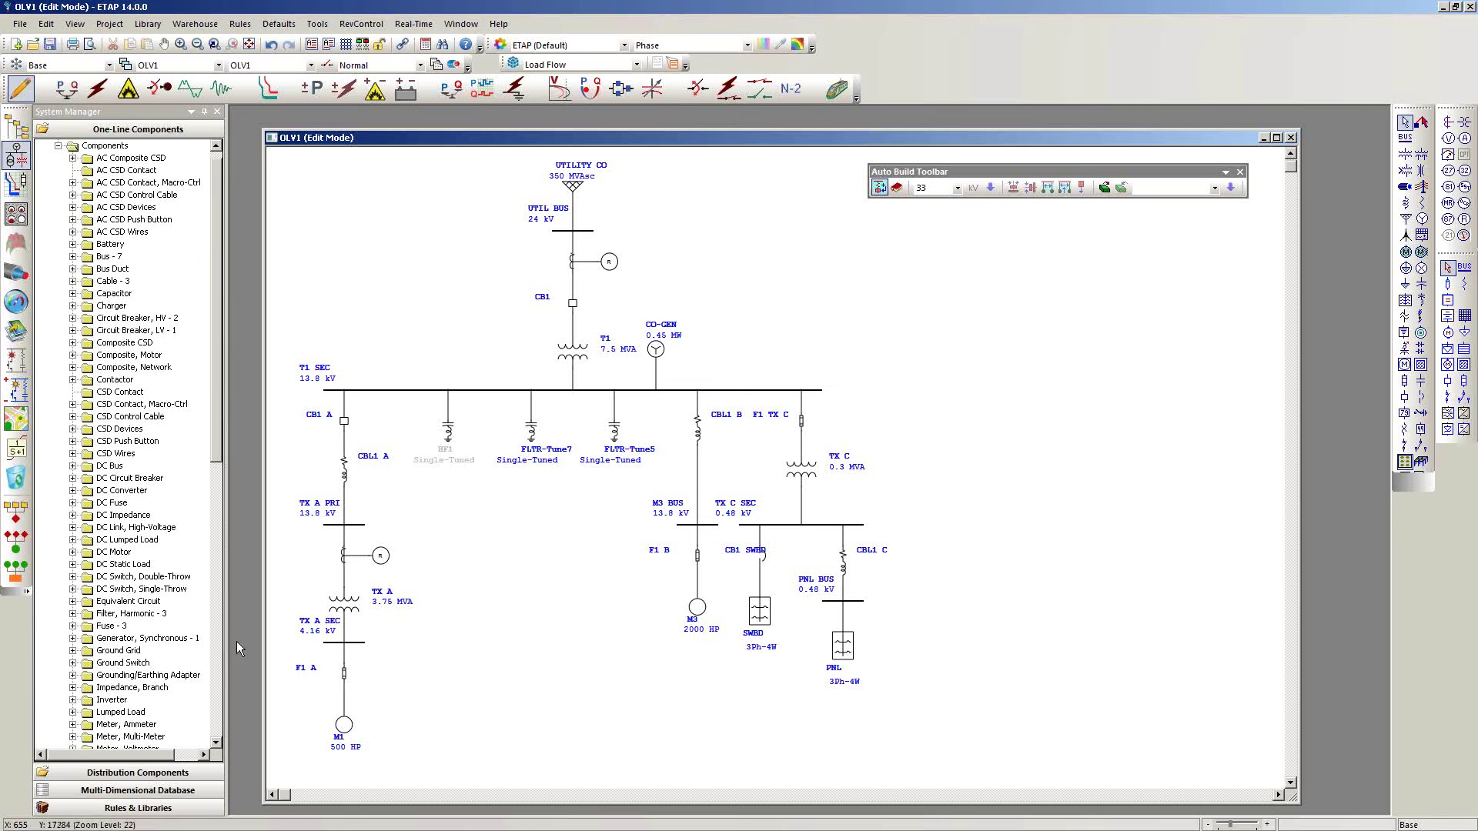
# - In the Multi-Dimensional Database tree, collapse Study Cases and expand Presentations > Star - 3, then select MTR1.tcc
pyautogui.click(187, 797)
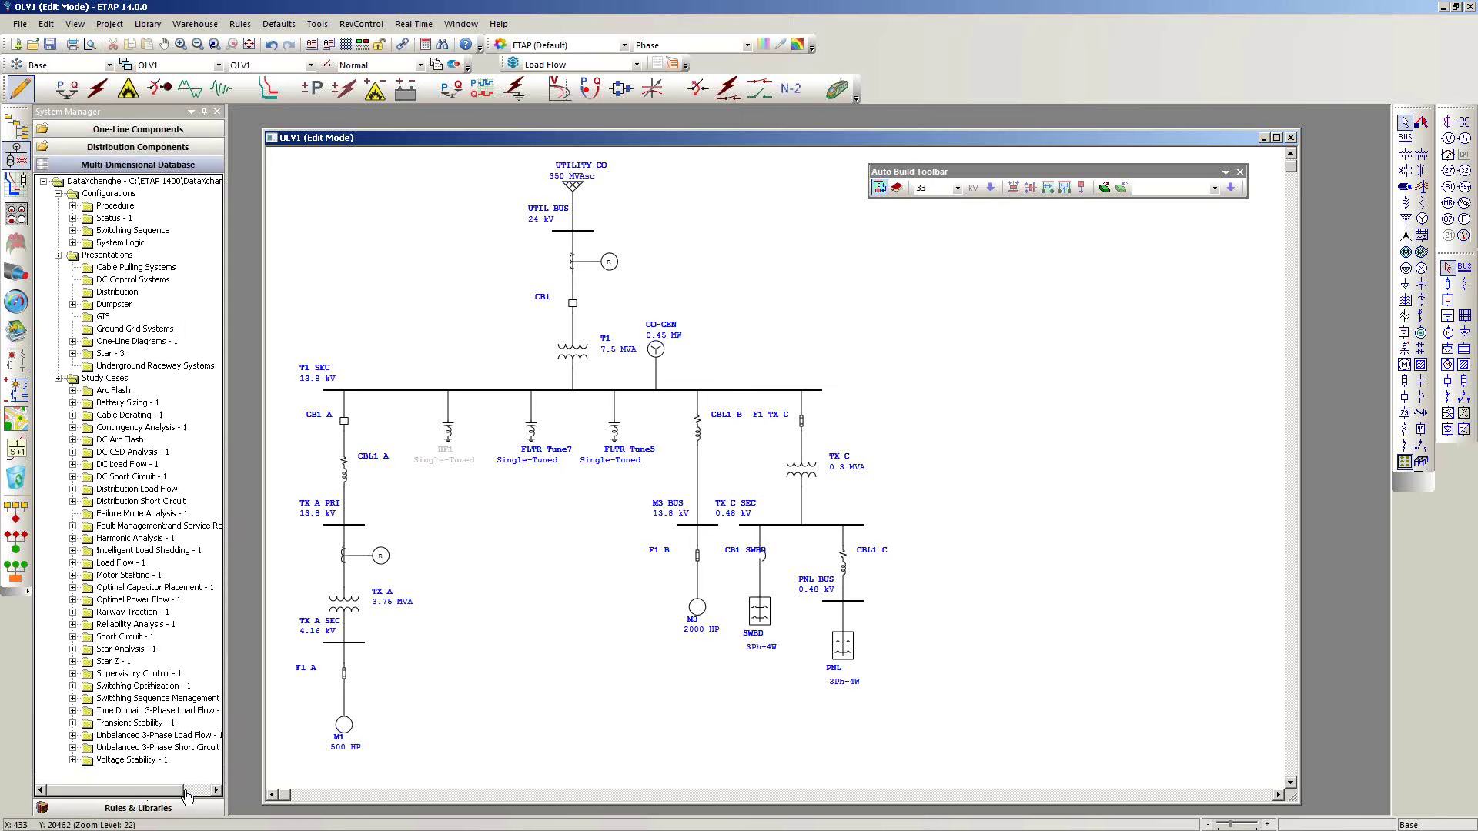
pyautogui.click(58, 378)
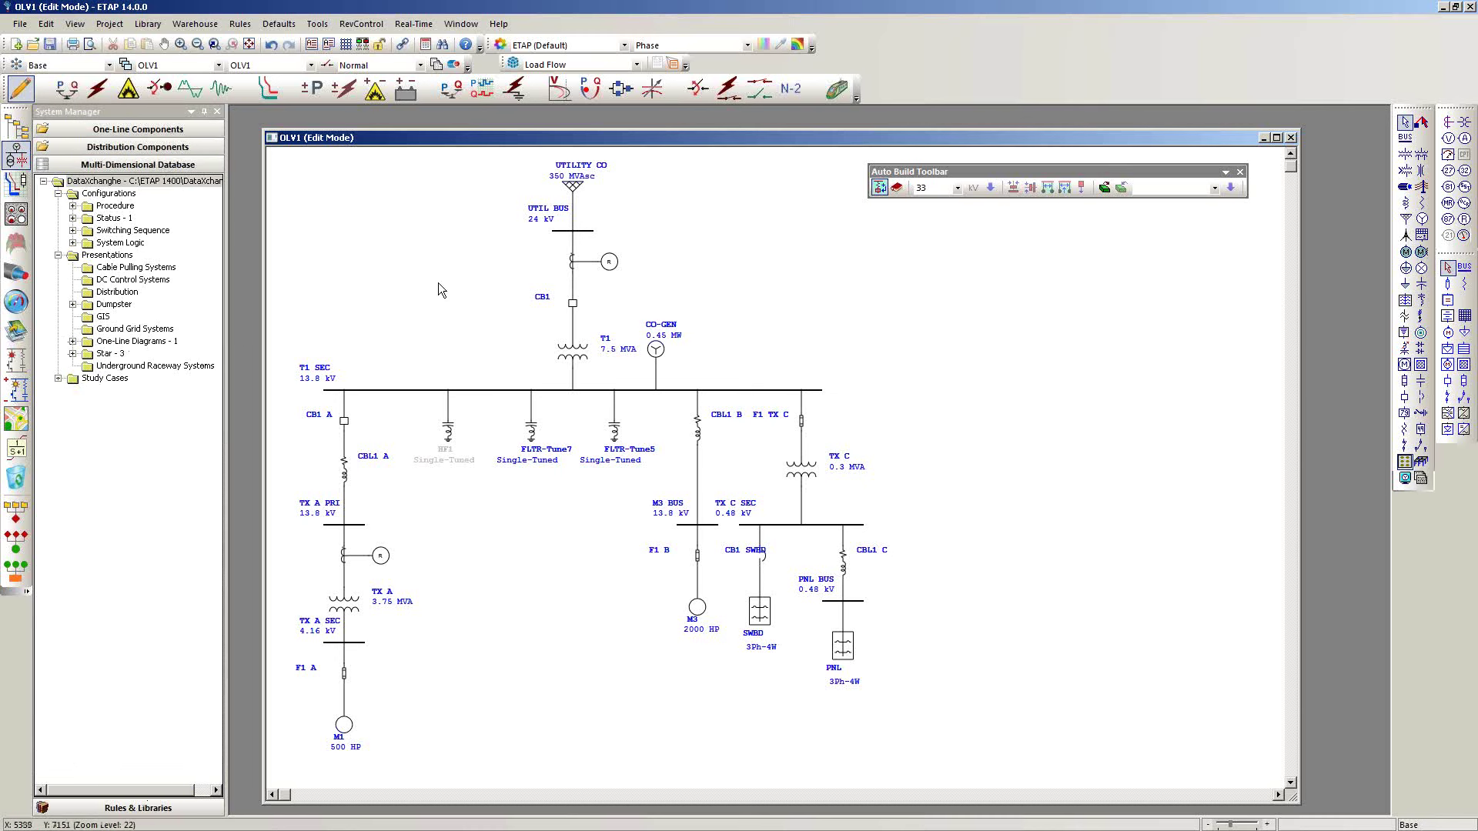
pyautogui.doubleClick(110, 355)
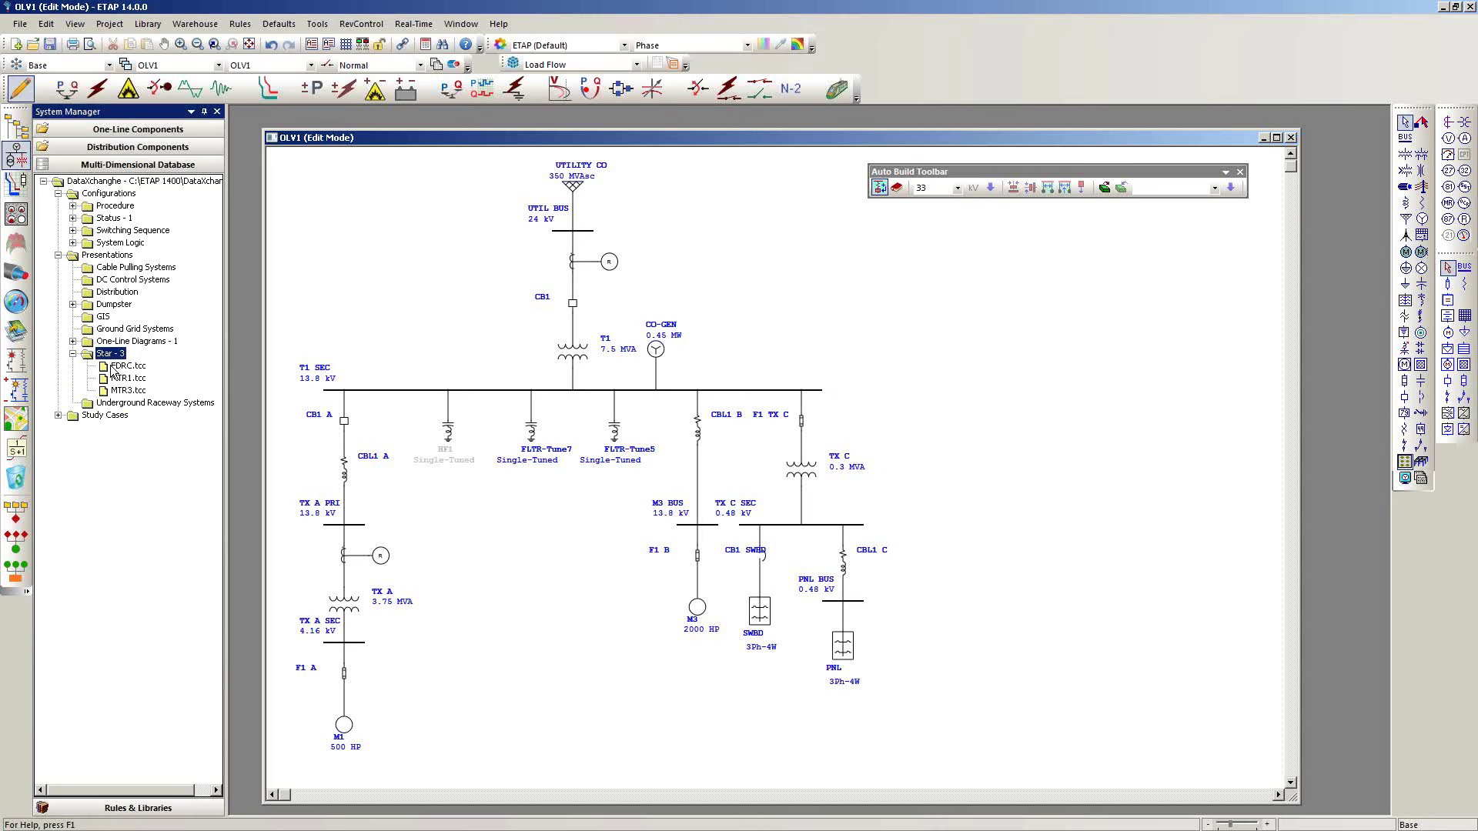
pyautogui.click(112, 369)
pyautogui.click(113, 379)
pyautogui.click(116, 390)
pyautogui.click(128, 380)
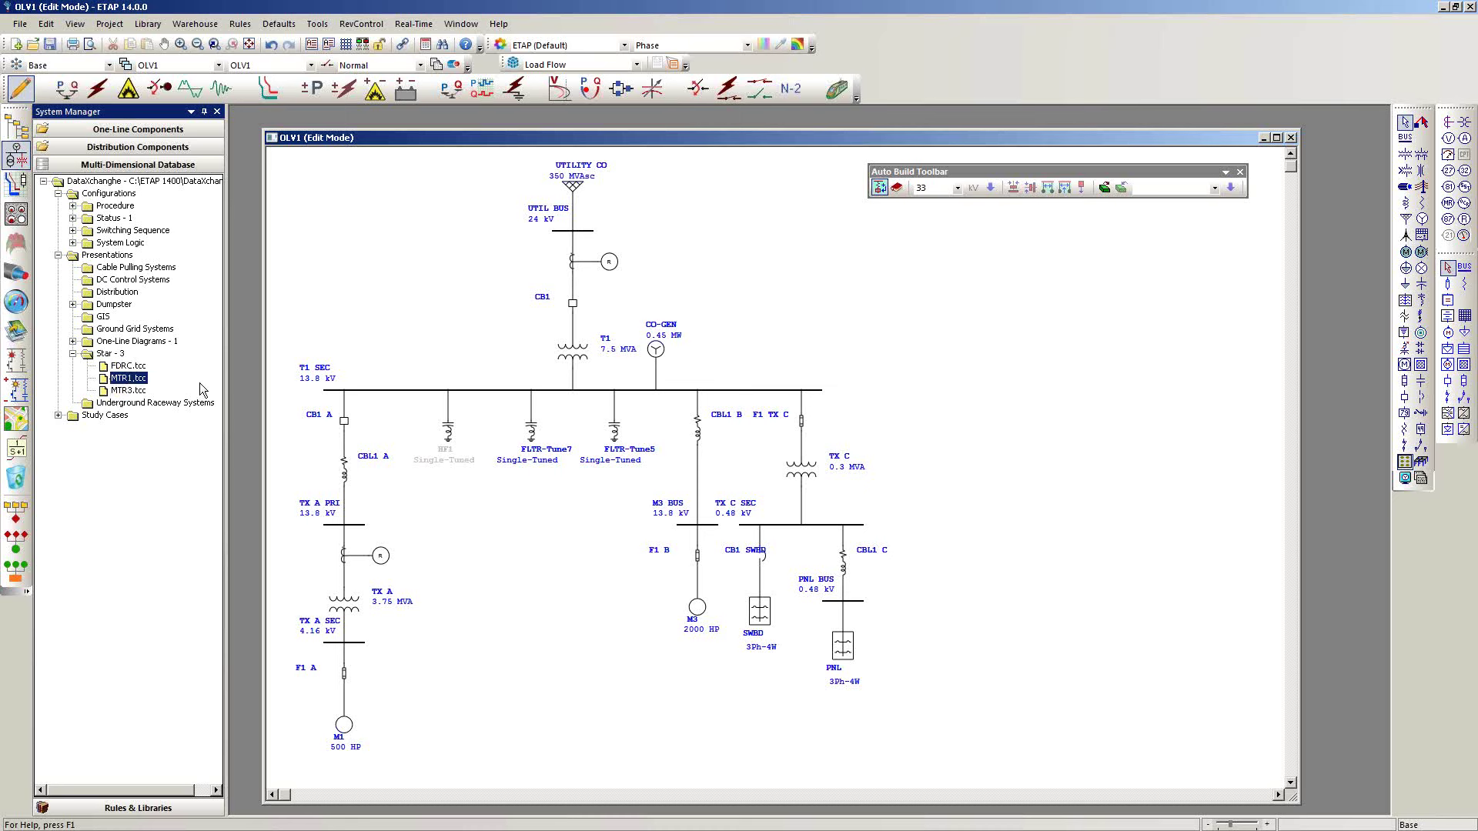
# - Open MTR1.tcc, enlarge its inset one-line twice and move it up-right on the plot
pyautogui.doubleClick(127, 378)
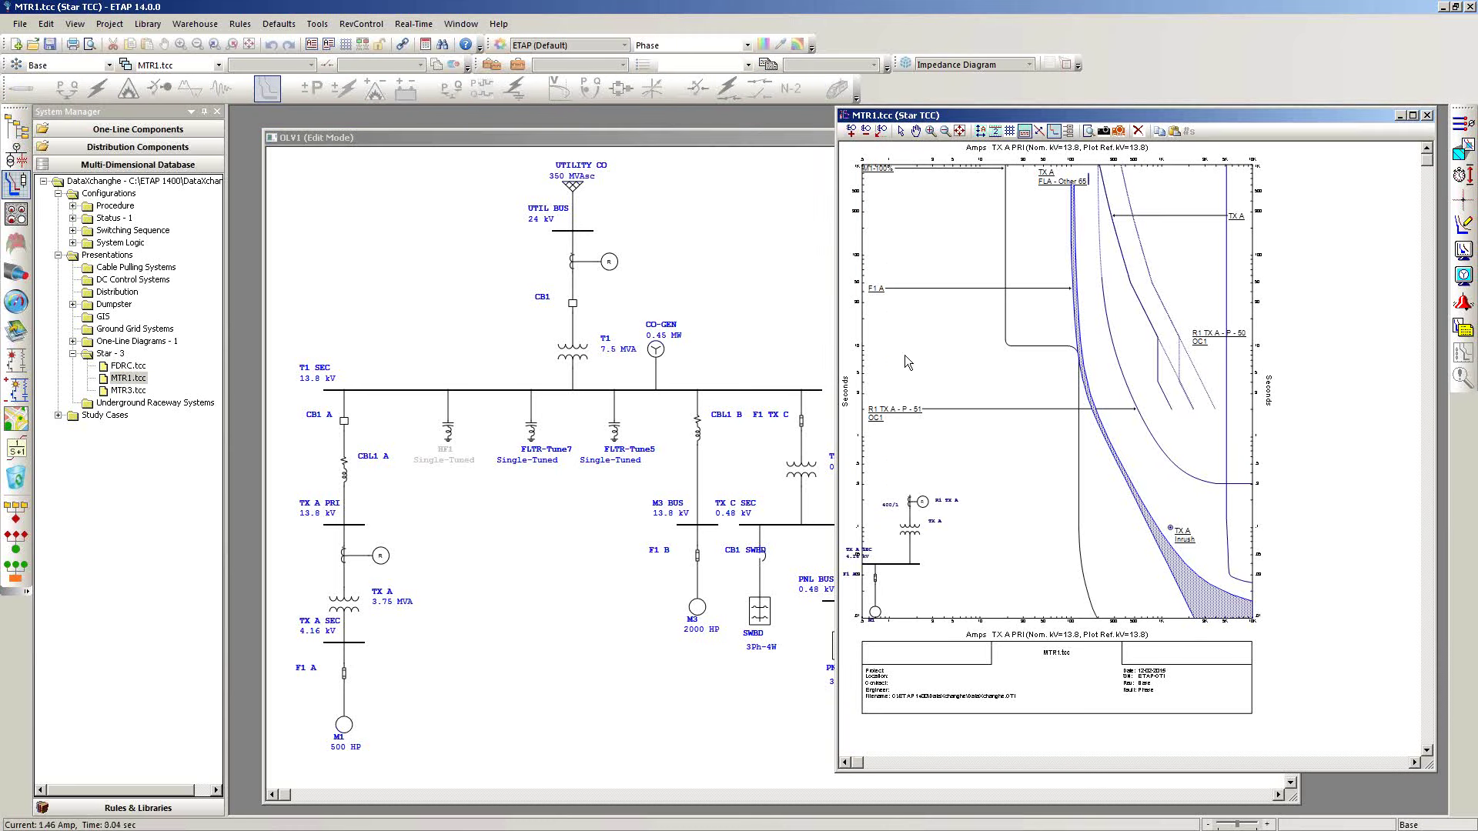
pyautogui.moveTo(982, 468); pyautogui.dragTo(862, 635)
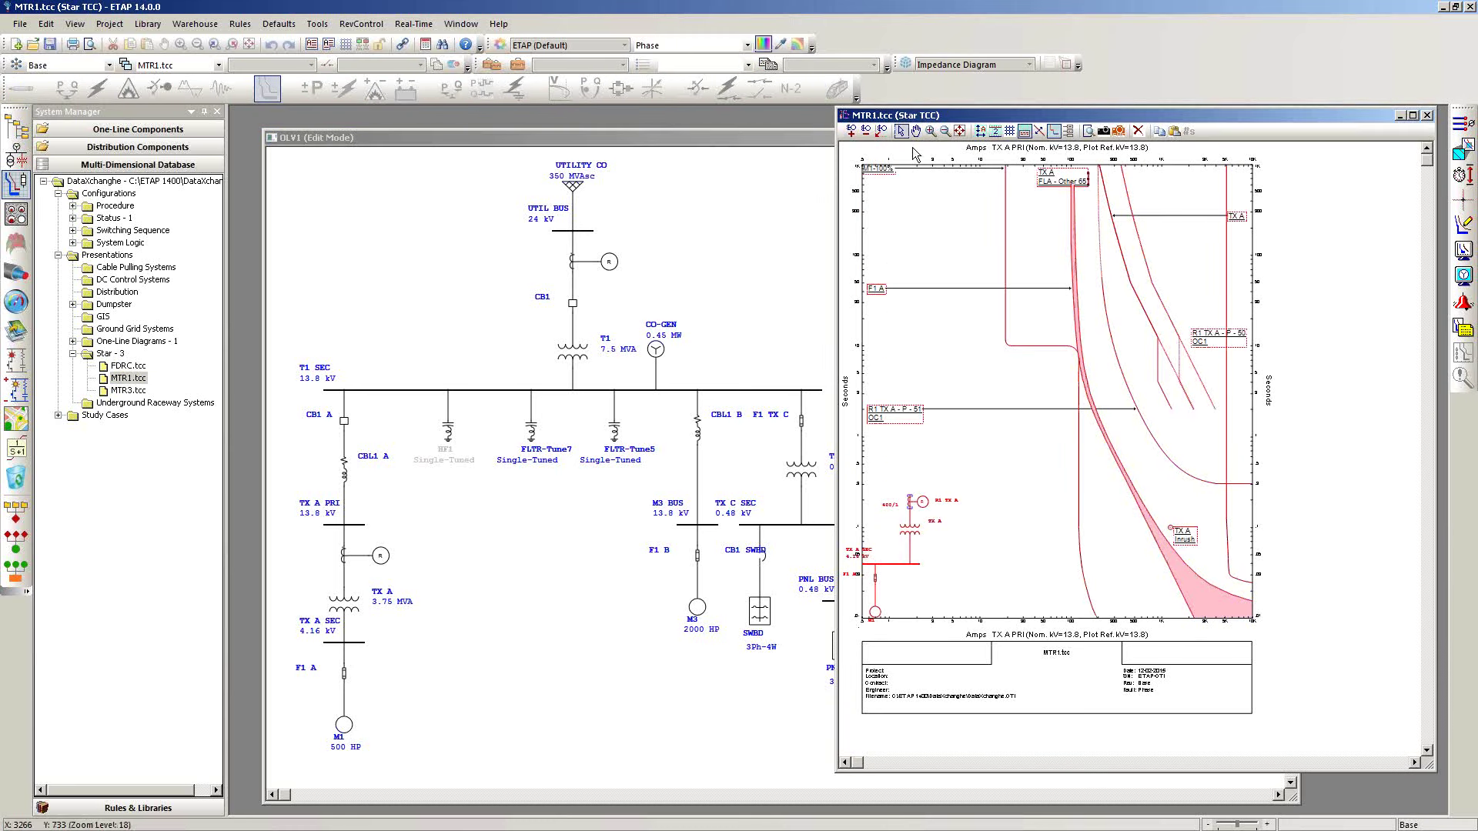
pyautogui.click(851, 131)
pyautogui.click(851, 131)
pyautogui.moveTo(979, 544); pyautogui.dragTo(1021, 456)
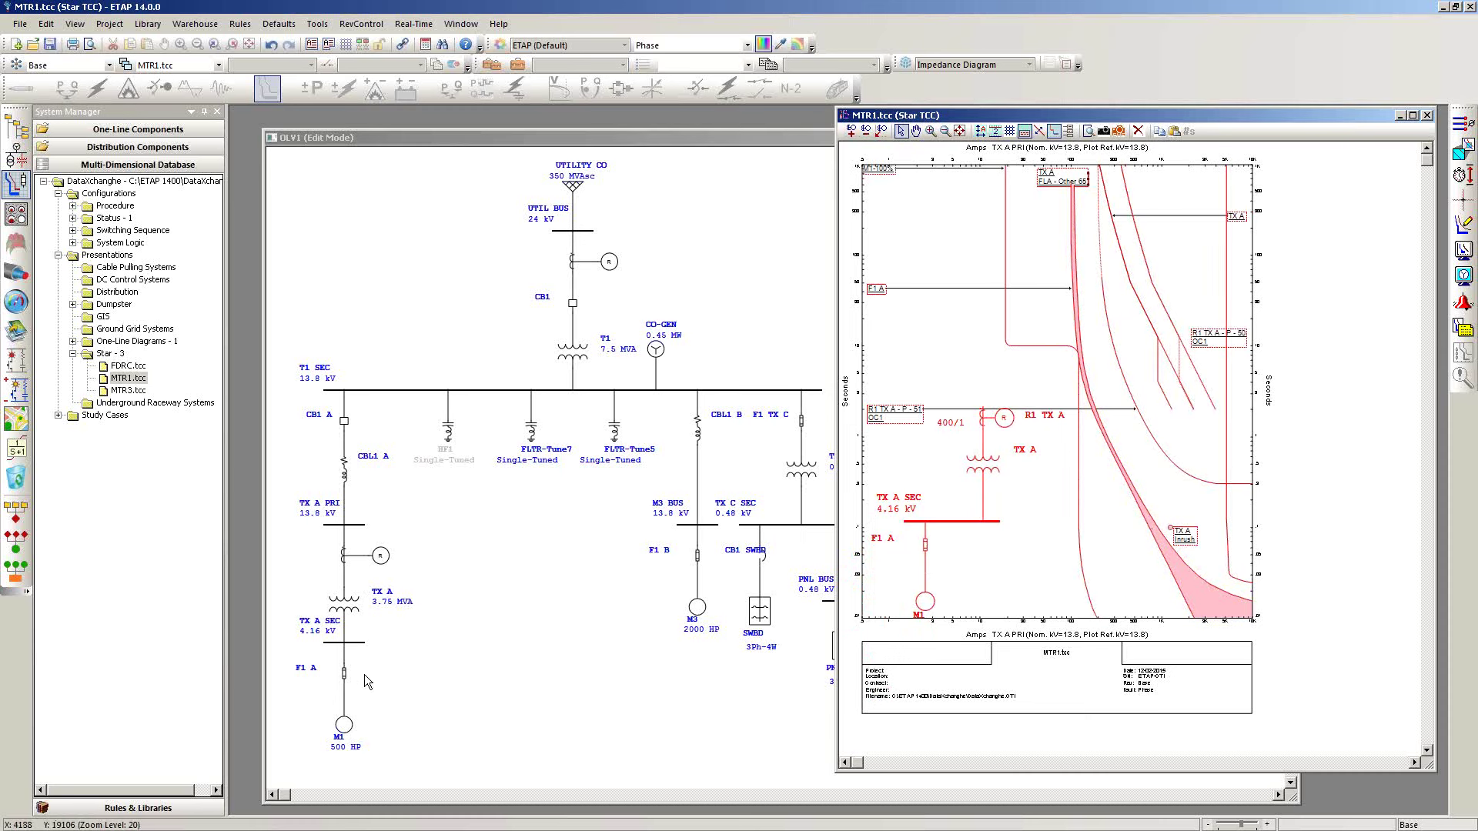
pyautogui.click(1286, 481)
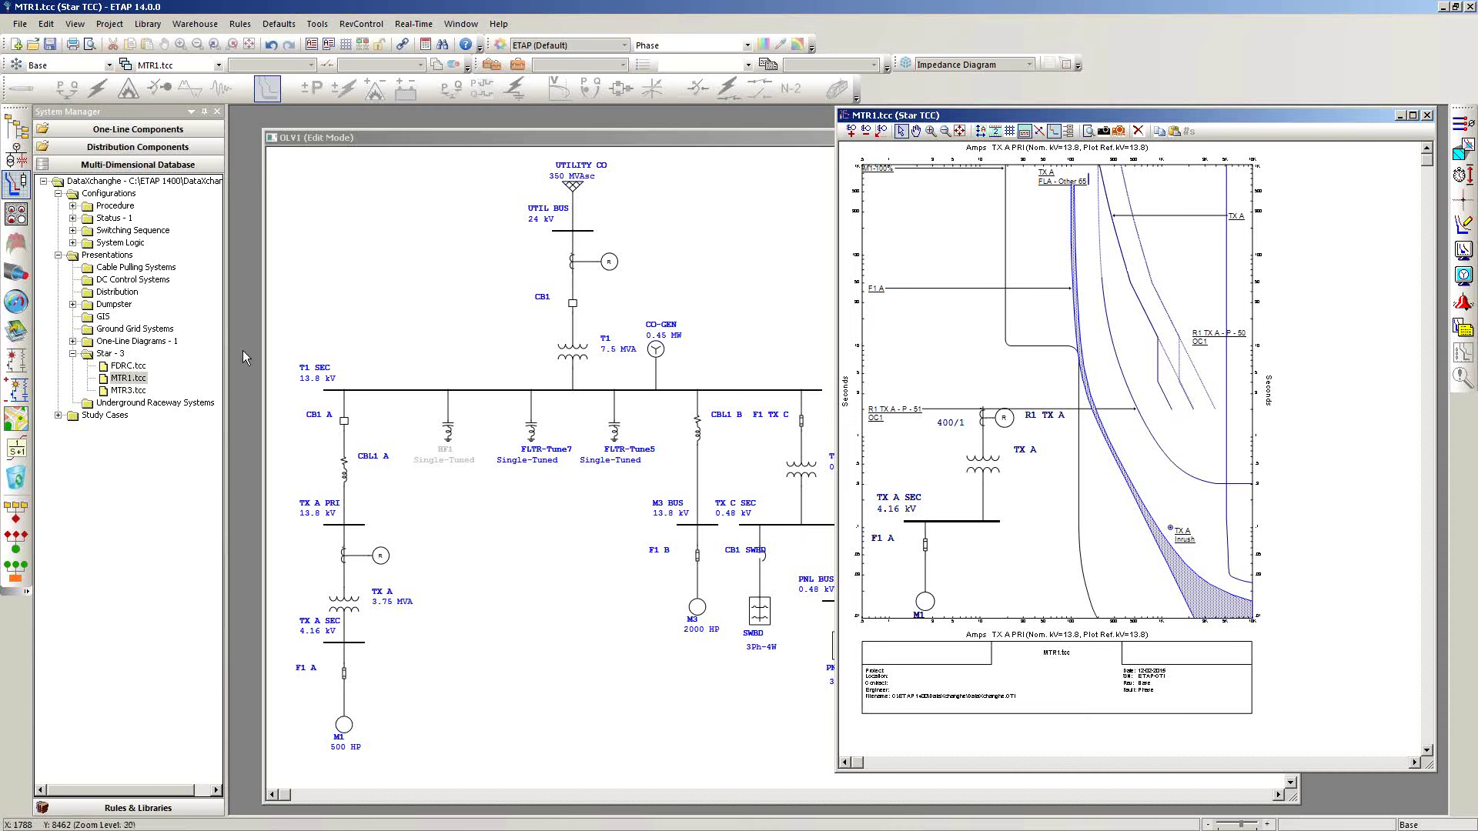
pyautogui.click(126, 366)
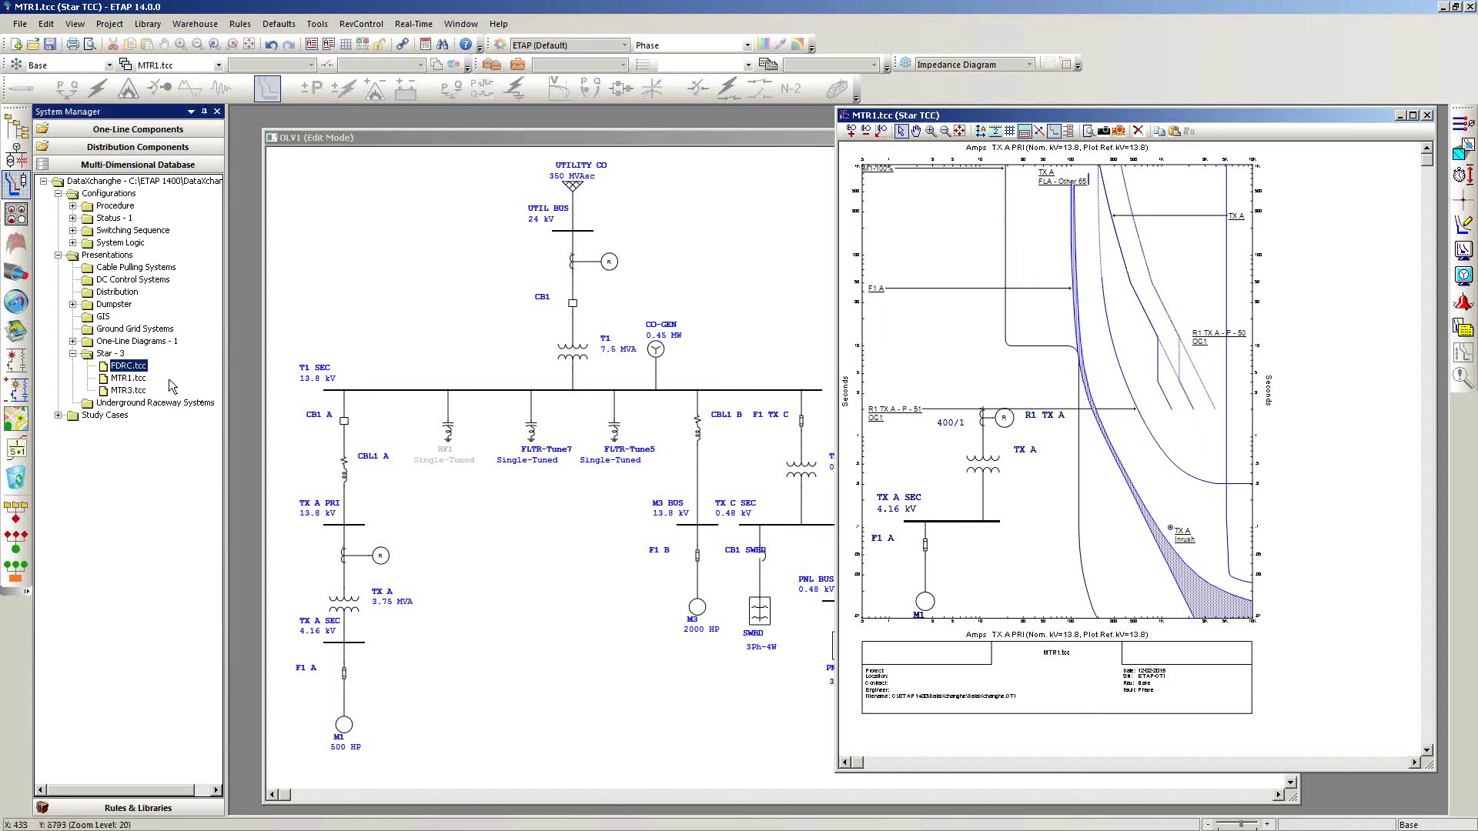
# - Open FDRC.tcc and shift its window left so MTR1.tcc shows behind it
pyautogui.doubleClick(128, 366)
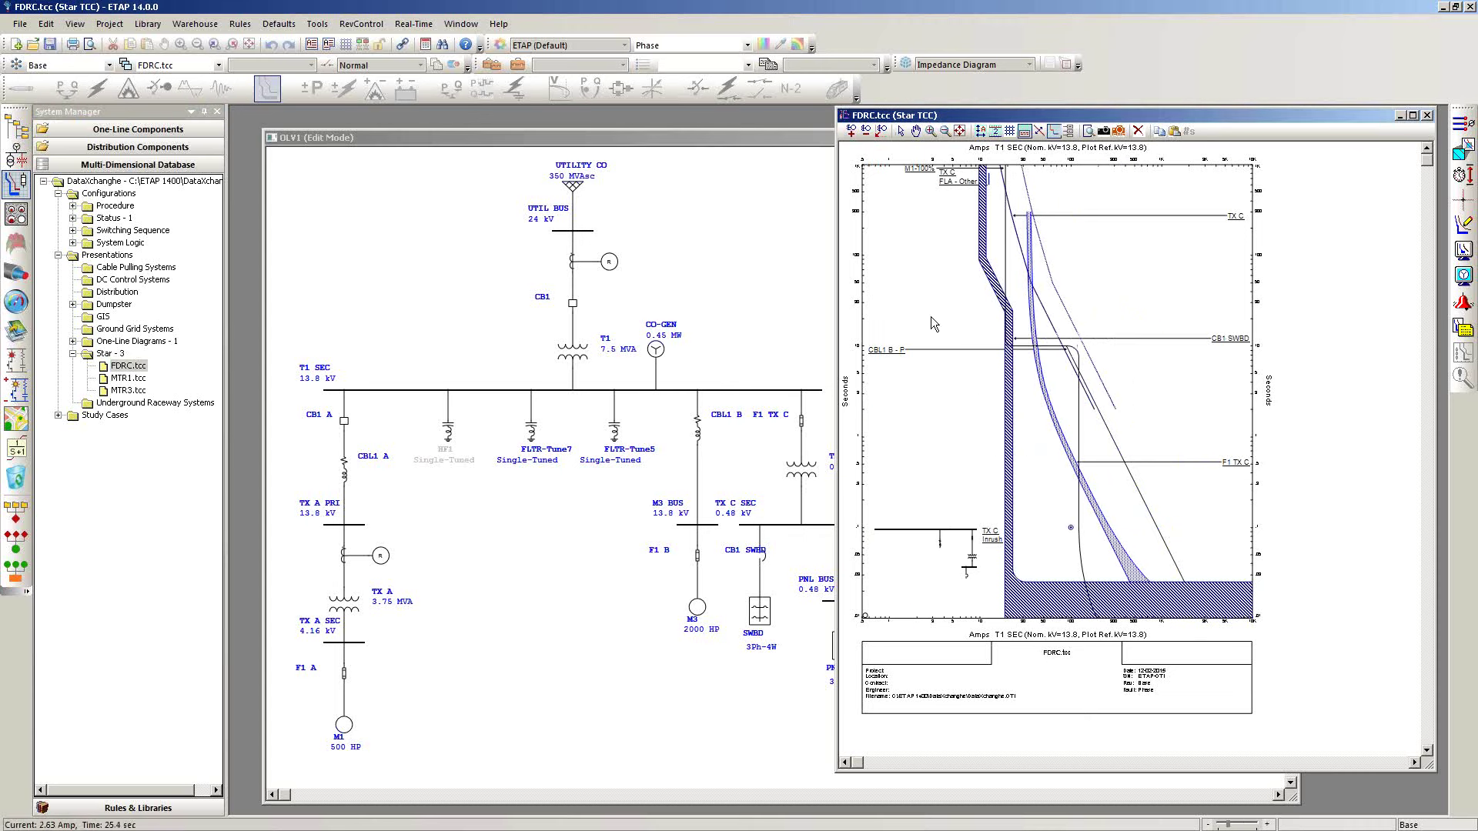
pyautogui.moveTo(1052, 121); pyautogui.dragTo(946, 171)
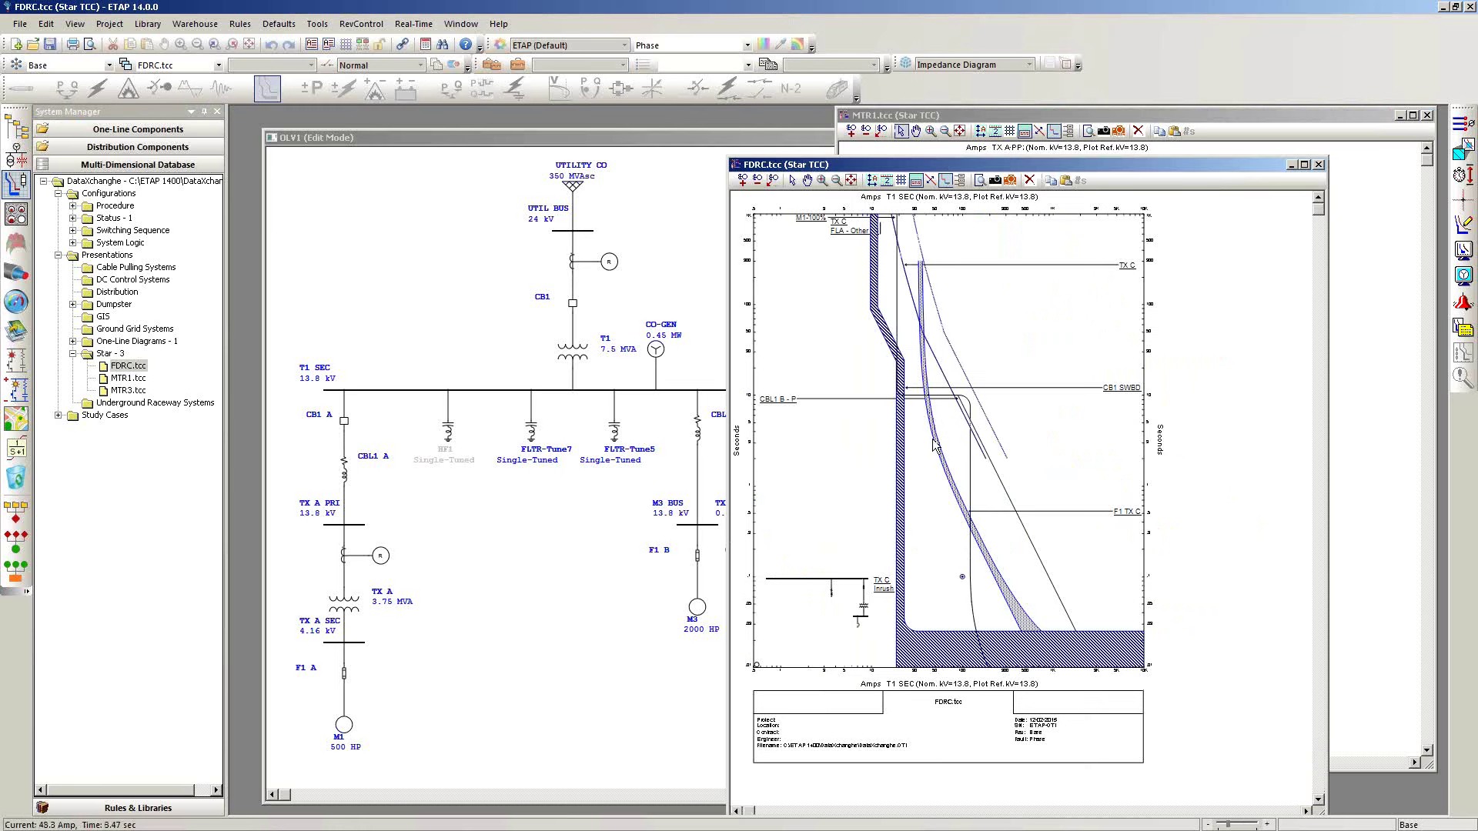
pyautogui.moveTo(934, 444)
# - Save the ETAP project, minimize ETAP, and advance to the Cost & Conversion Services slide
pyautogui.click(49, 44)
pyautogui.click(764, 508)
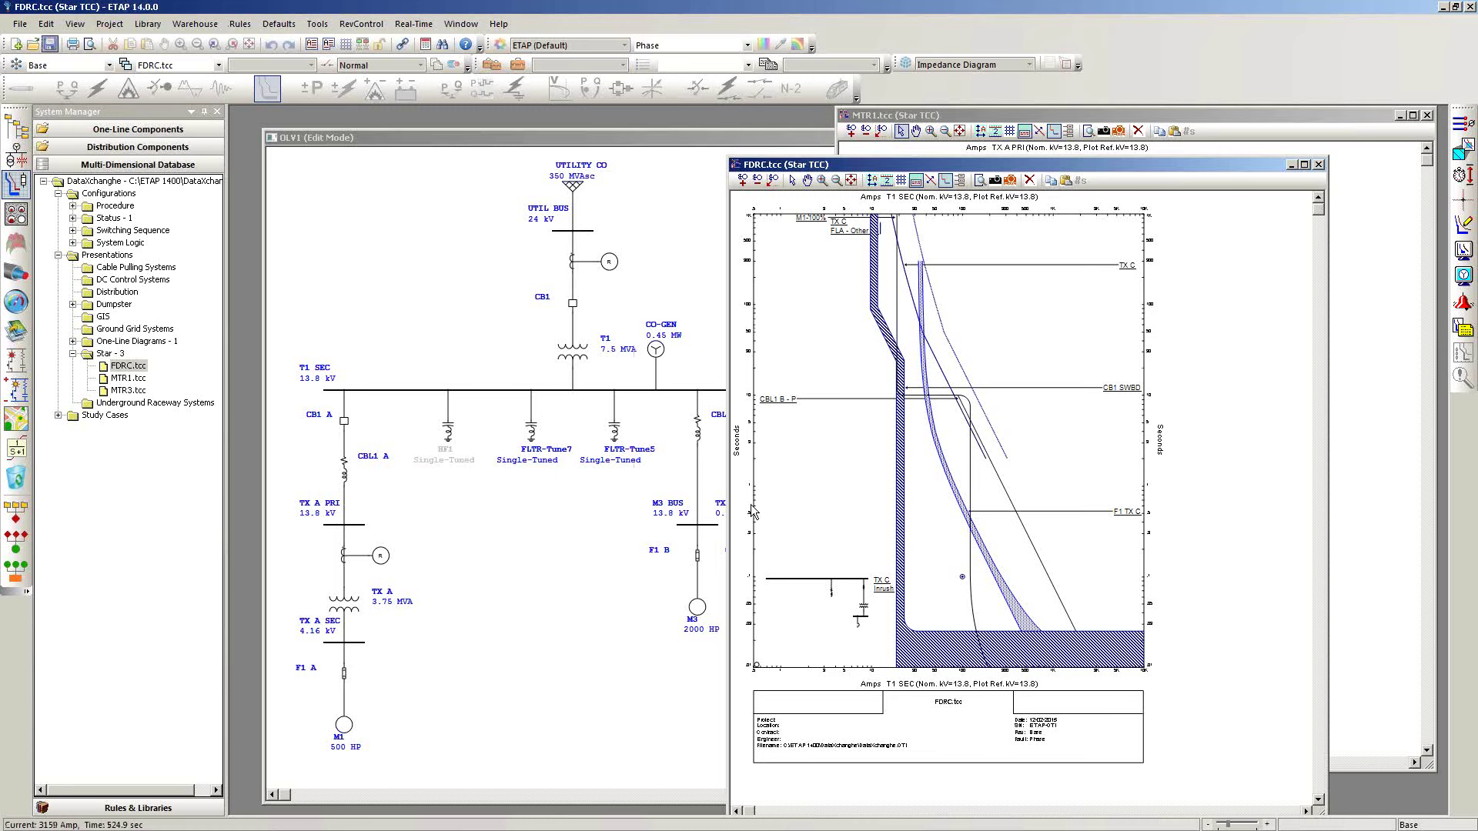
pyautogui.click(1442, 7)
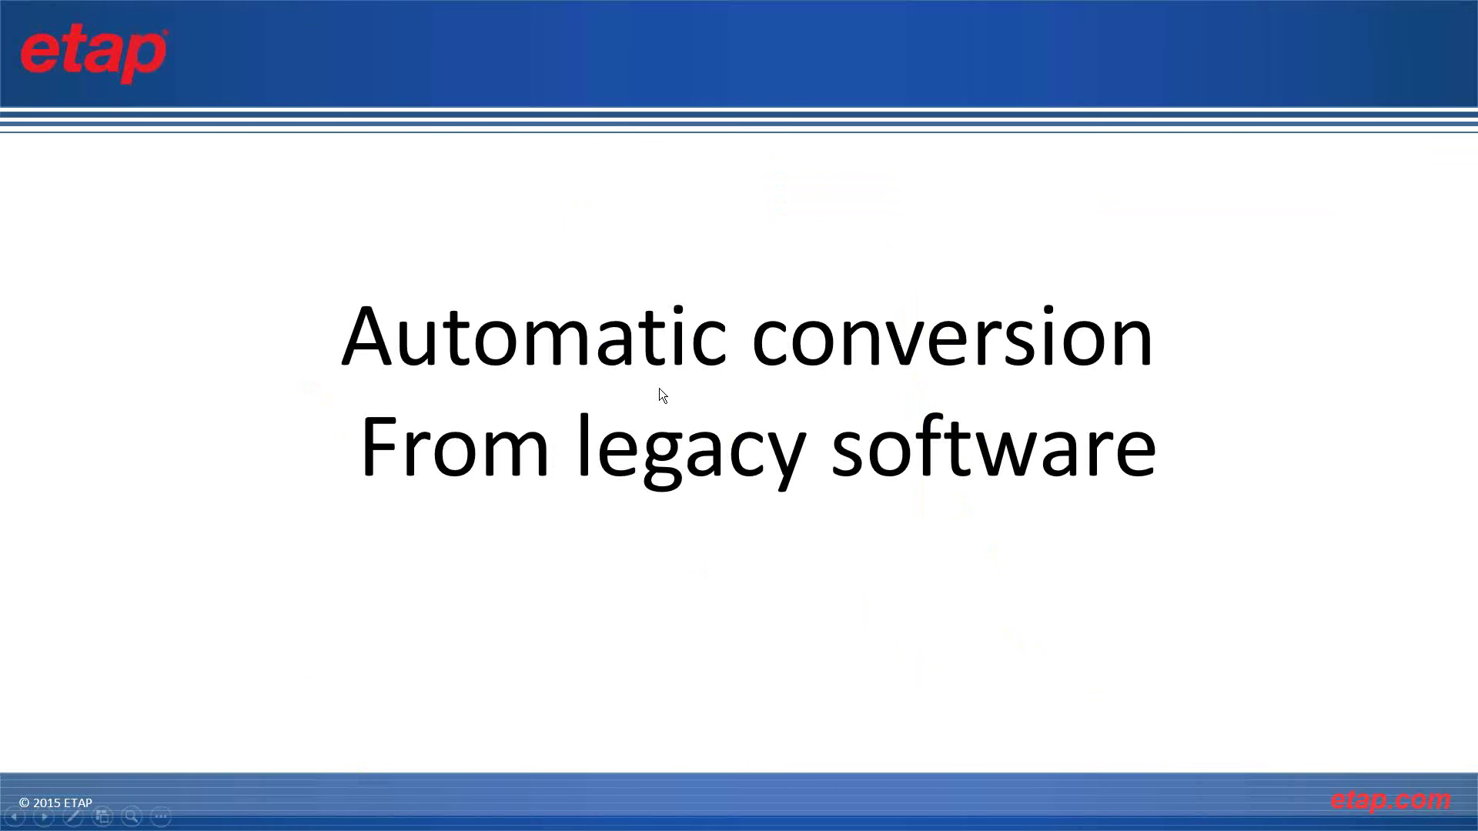
pyautogui.click(658, 388)
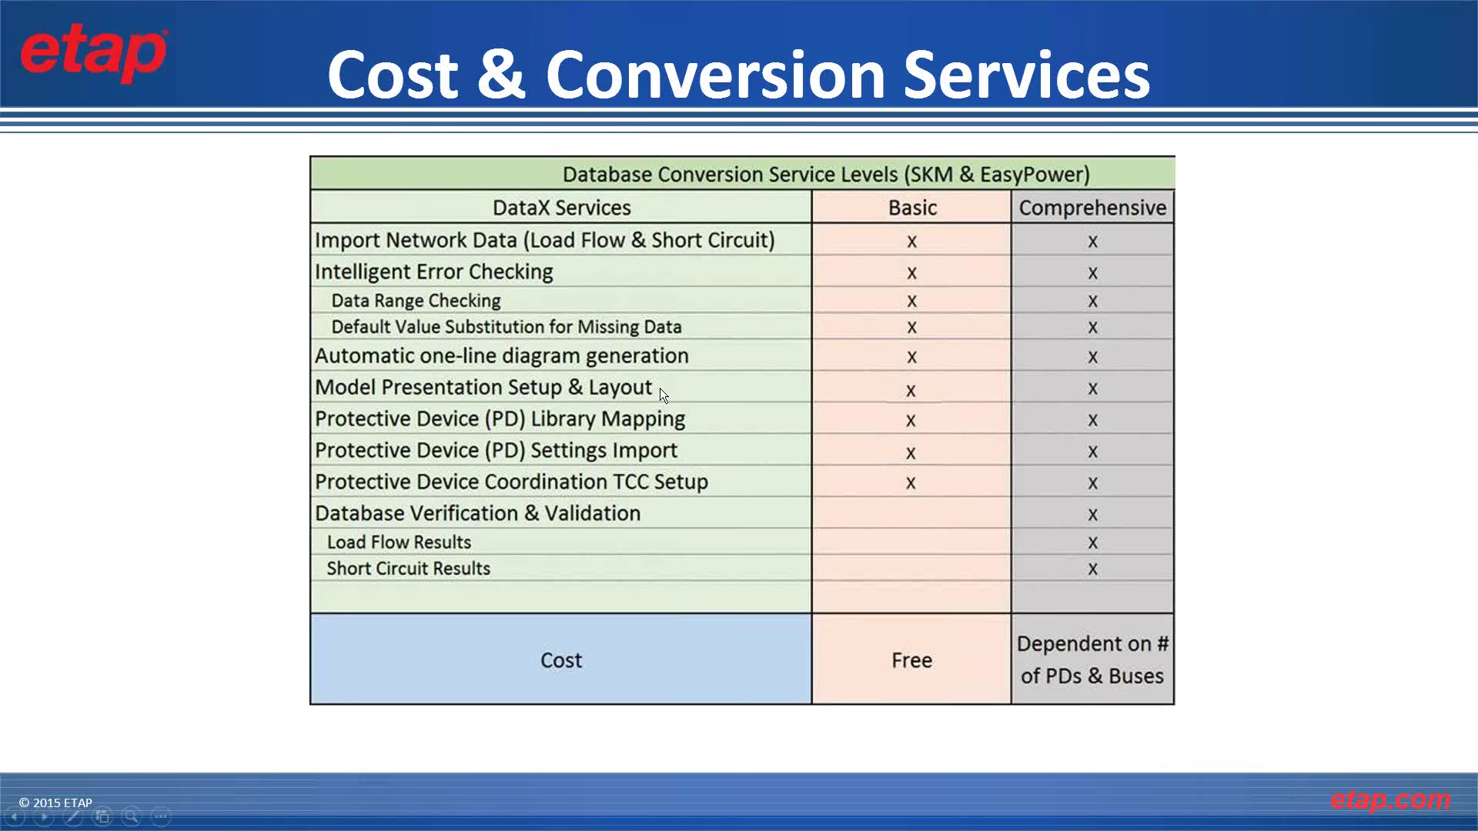